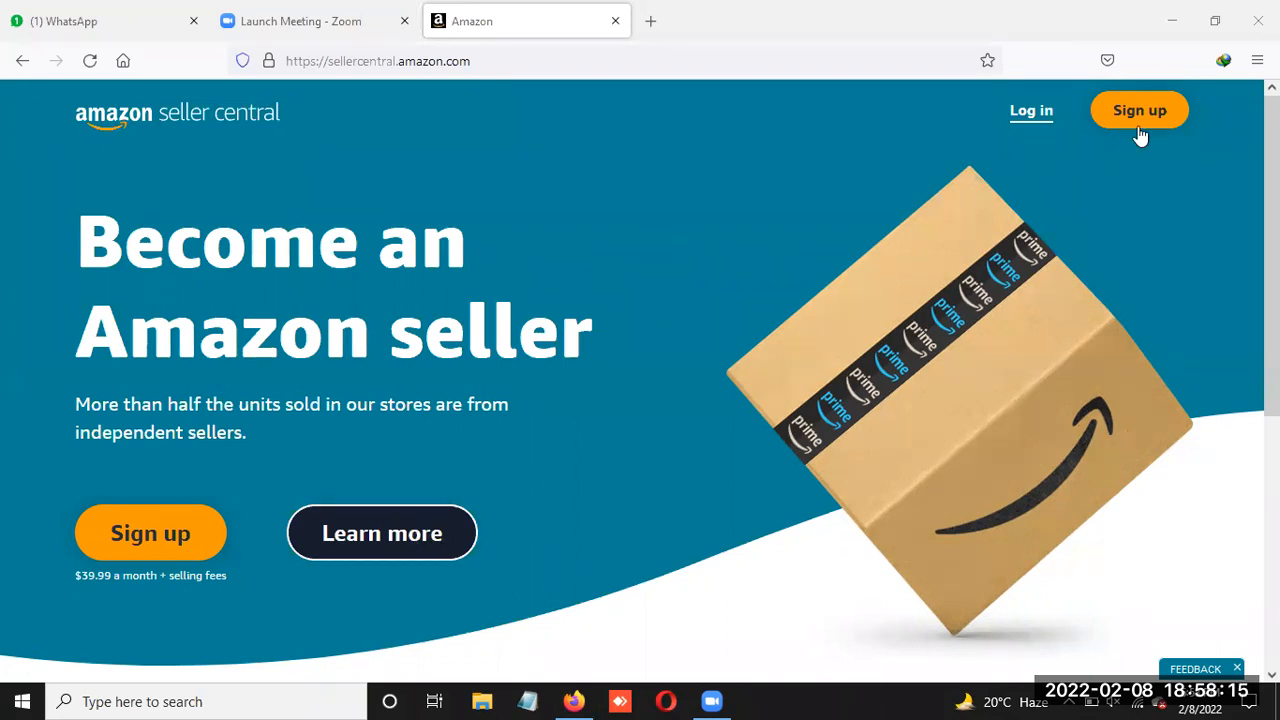
Open the page explaining more about selling on Amazon, and go to the cost of selling on Amazon page.
{"action": "left_click", "coordinate": [435, 532]}
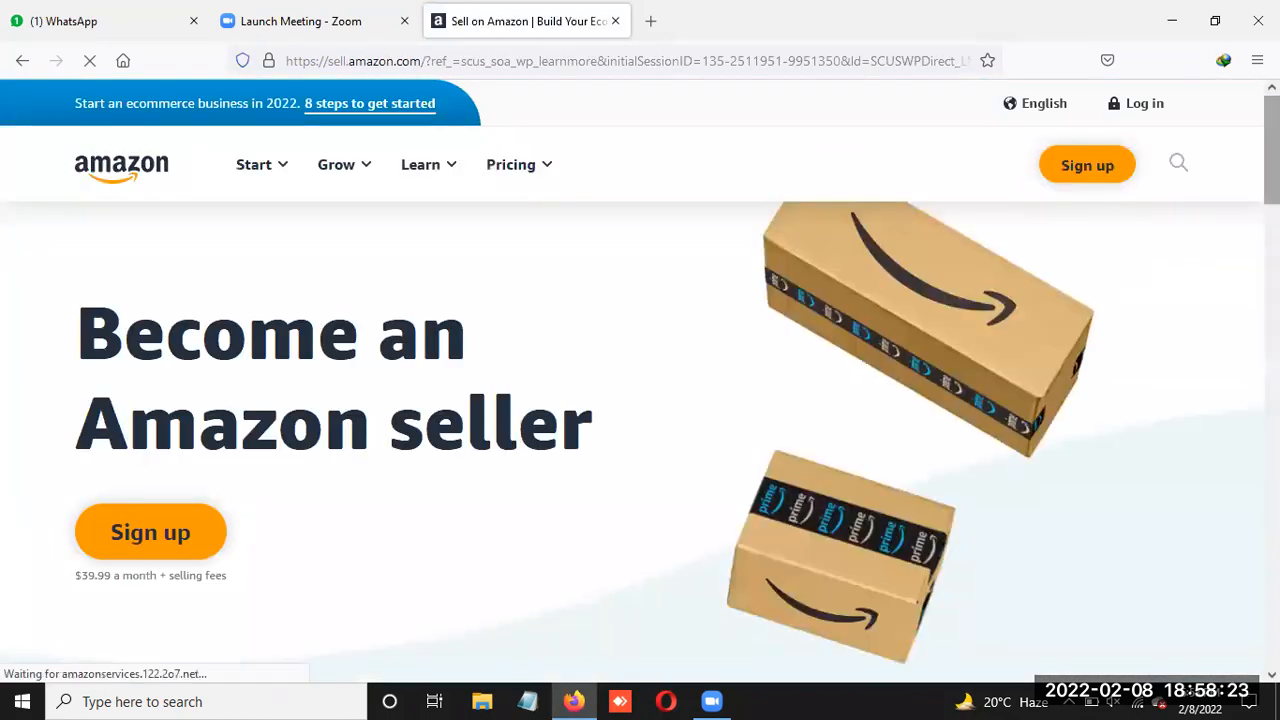
{"action": "scroll", "coordinate": [640, 400], "scroll_direction": "down", "scroll_amount": 5}
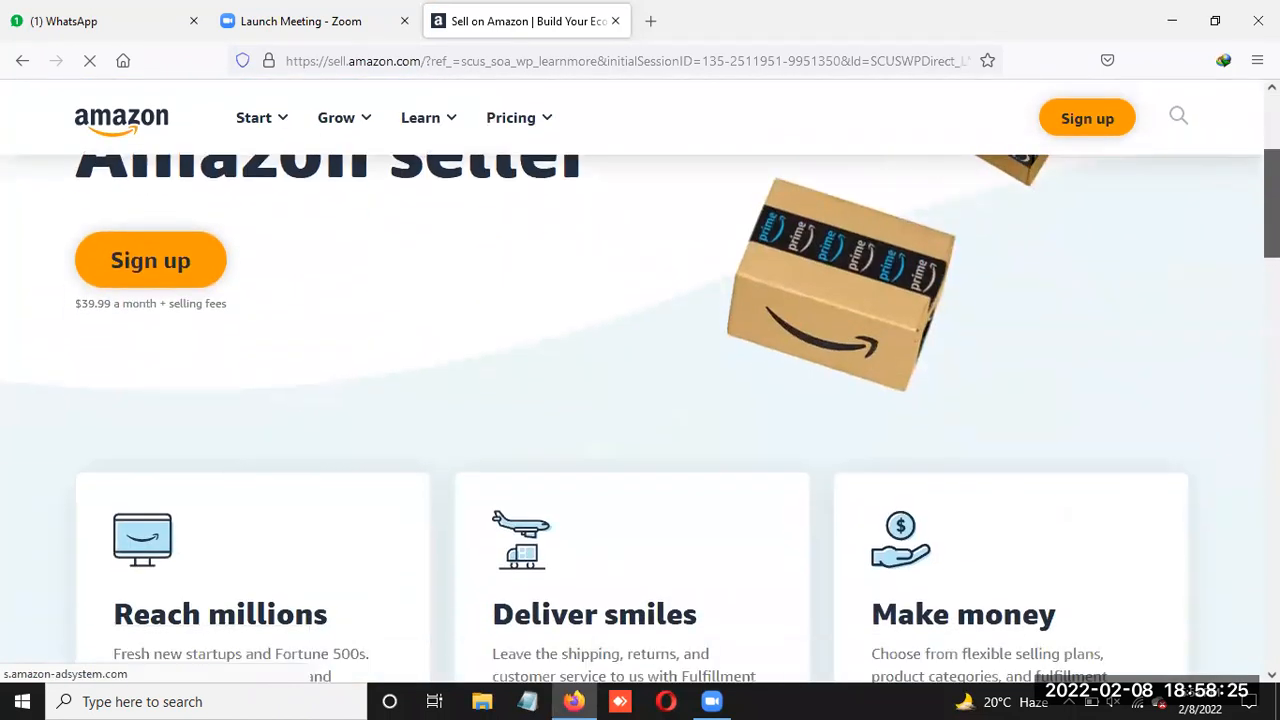
{"action": "scroll", "coordinate": [640, 400], "scroll_direction": "down", "scroll_amount": 6}
{"action": "scroll", "coordinate": [640, 400], "scroll_direction": "up", "scroll_amount": 3}
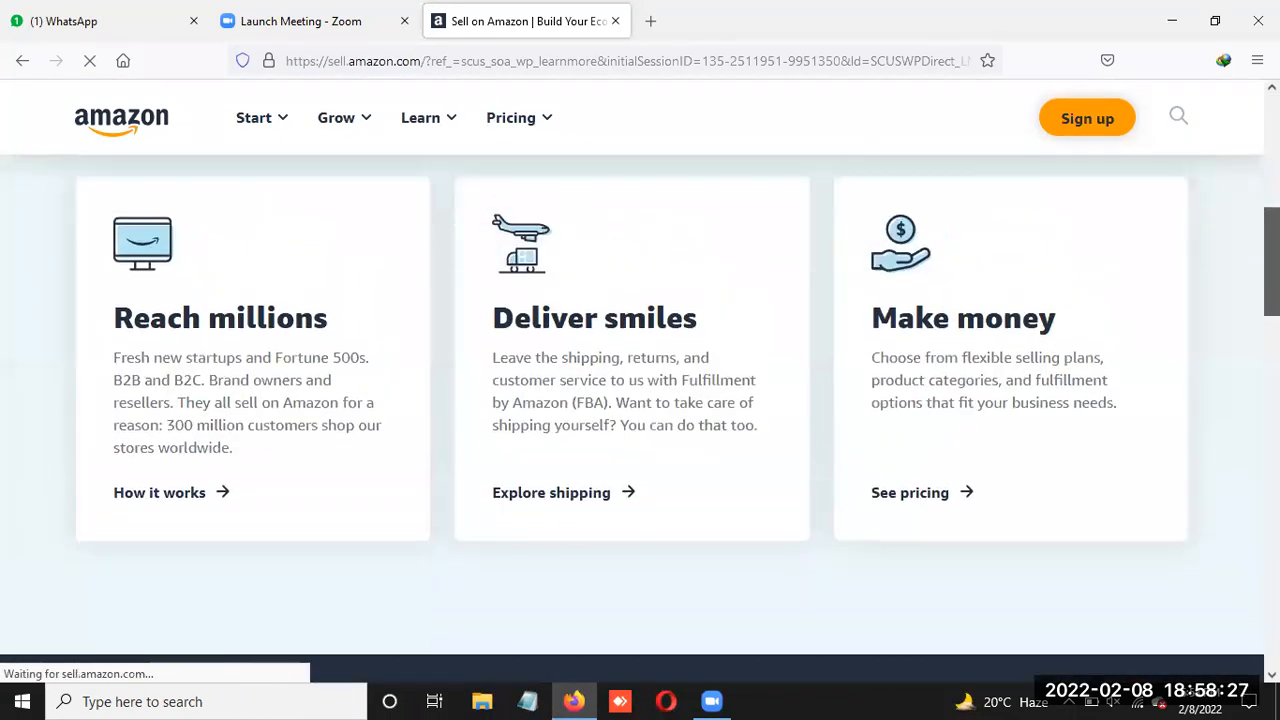
{"action": "scroll", "coordinate": [640, 400], "scroll_direction": "up", "scroll_amount": 8}
{"action": "mouse_move", "coordinate": [519, 125]}
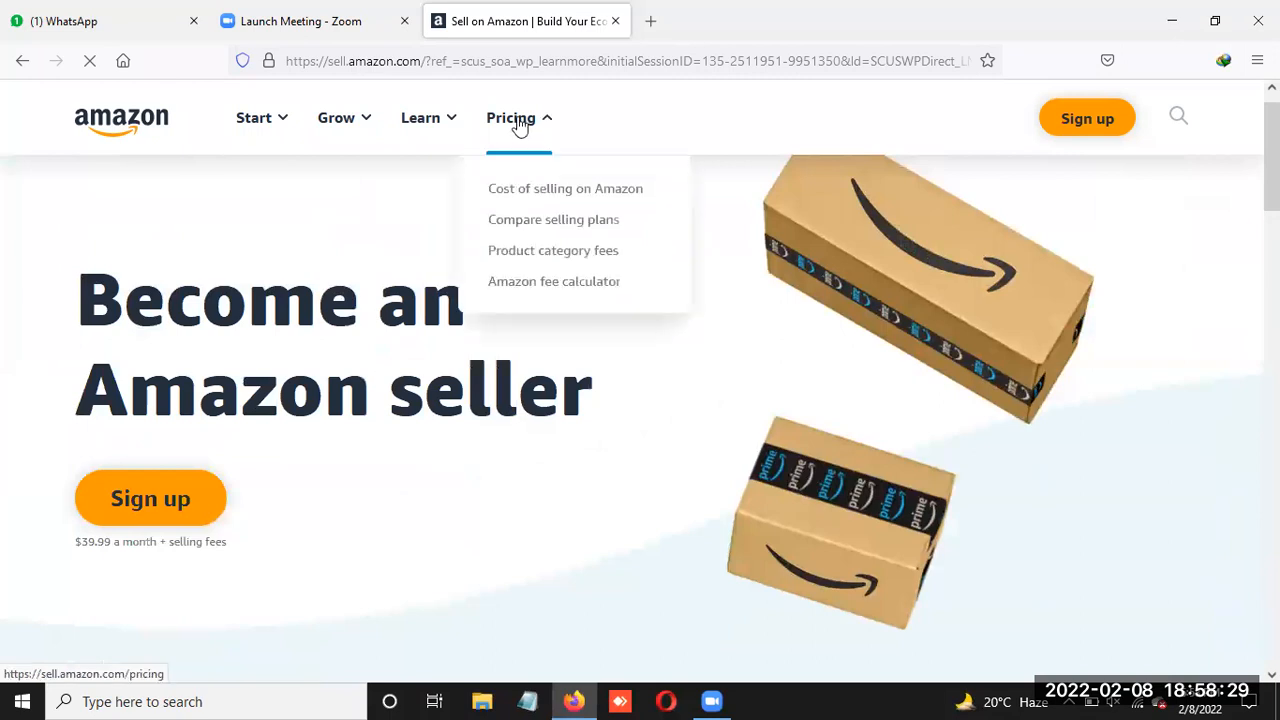
{"action": "left_click", "coordinate": [578, 195]}
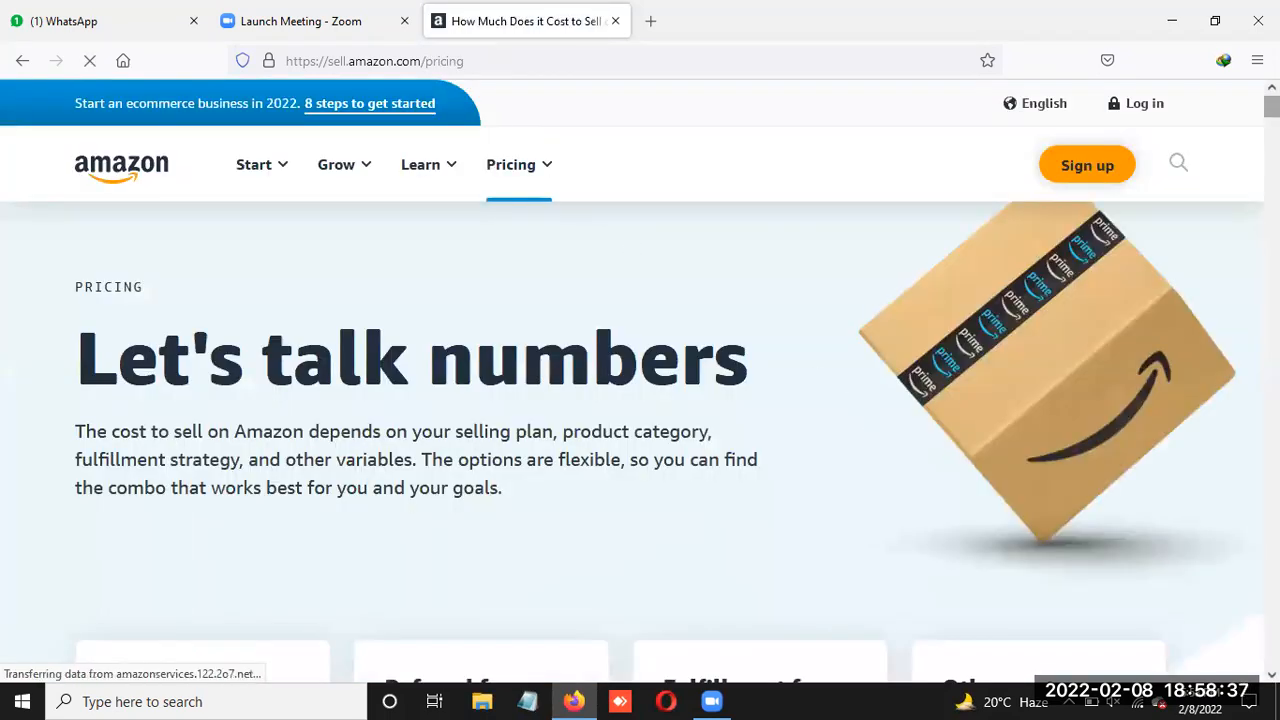
Examine the selling plan comparison, covering the prices, overview and features of the Individual and Professional plans.
{"action": "scroll", "coordinate": [640, 400], "scroll_direction": "down", "scroll_amount": 5}
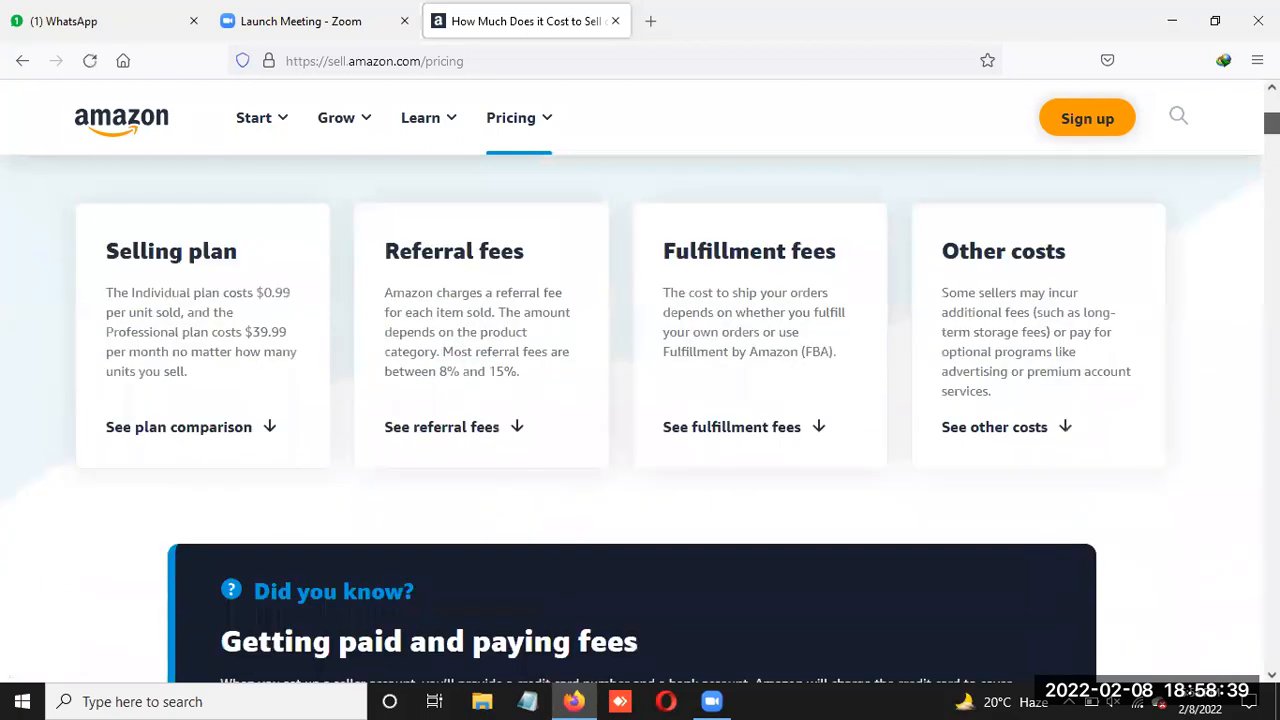
{"action": "scroll", "coordinate": [640, 400], "scroll_direction": "down", "scroll_amount": 8}
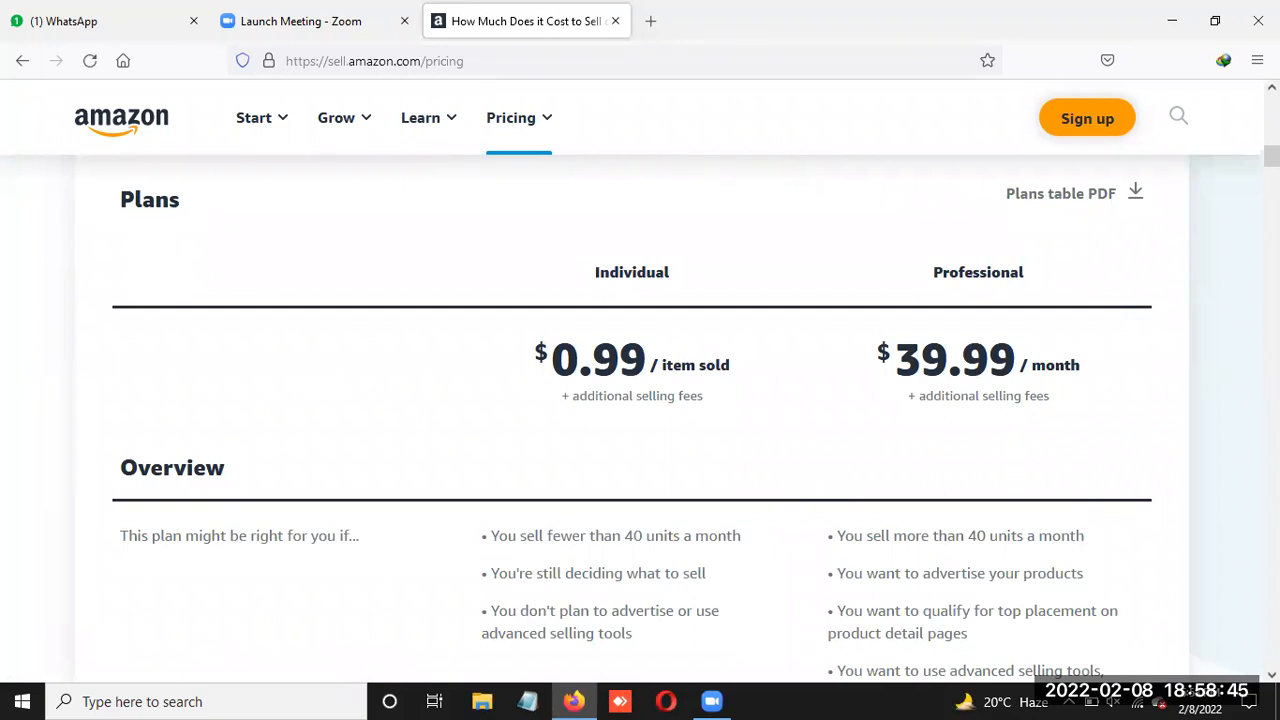
{"action": "scroll", "coordinate": [760, 525], "scroll_direction": "up", "scroll_amount": 1}
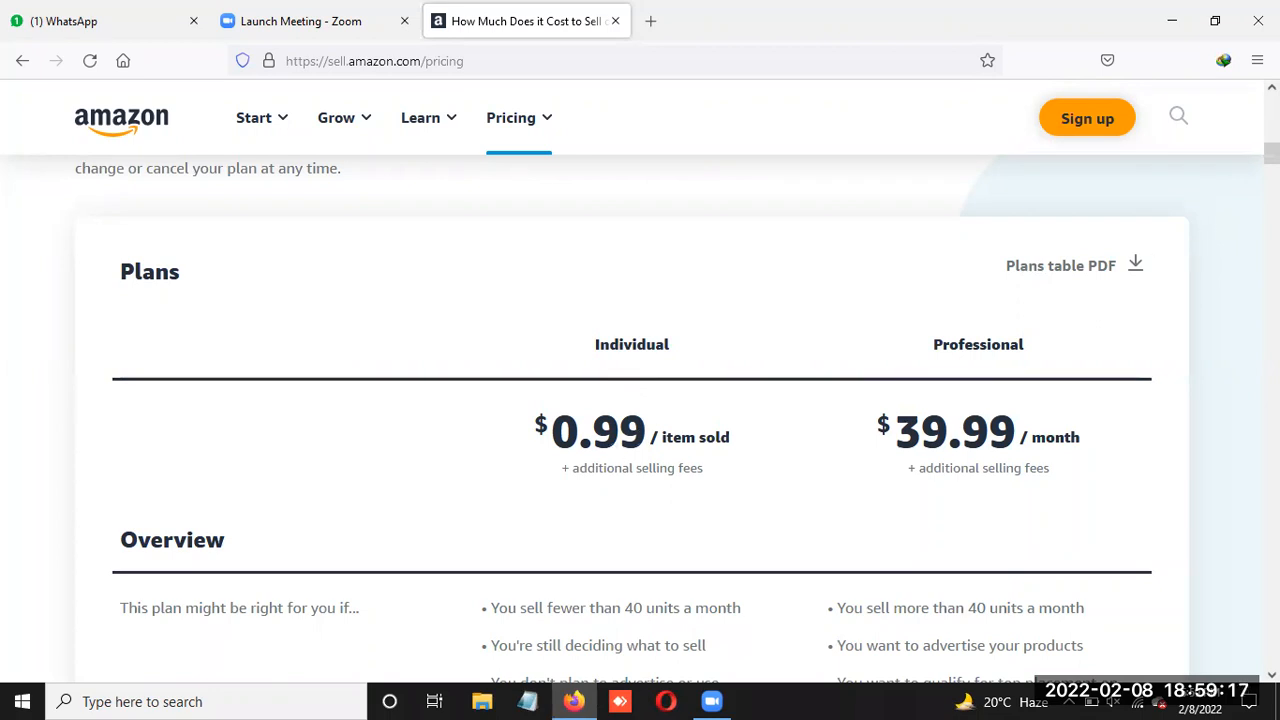
{"action": "scroll", "coordinate": [660, 410], "scroll_direction": "down", "scroll_amount": 4}
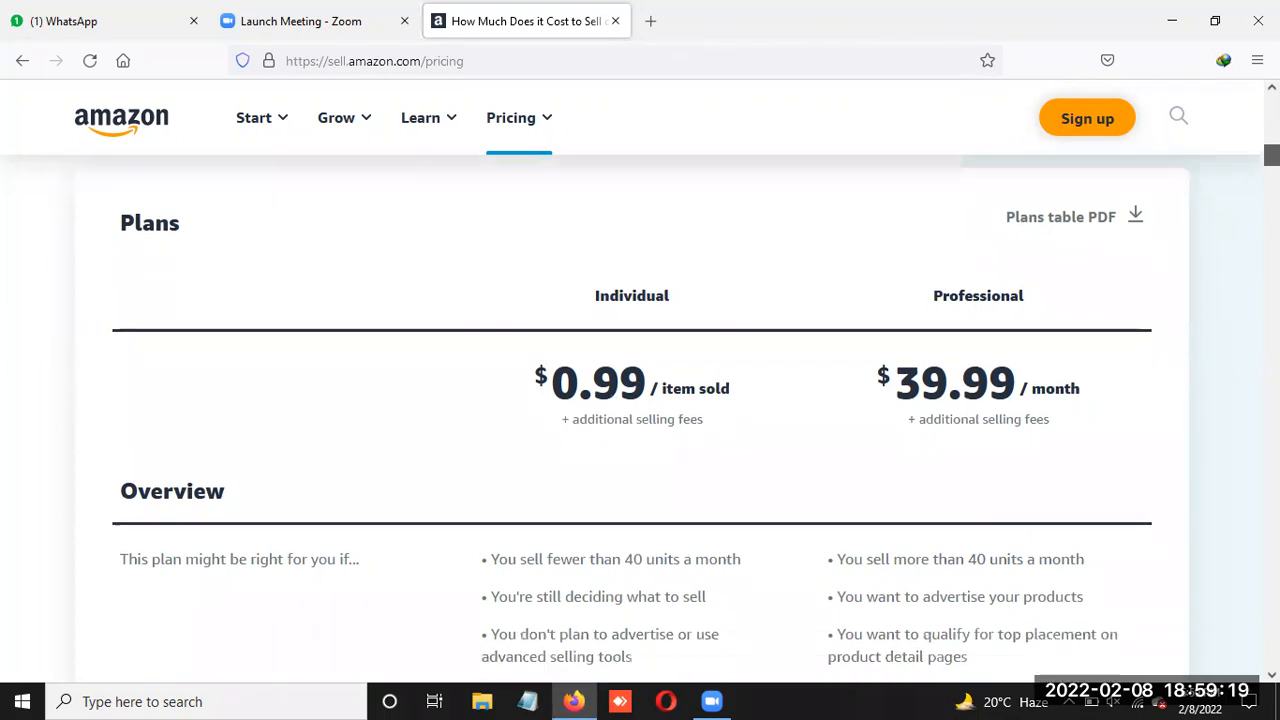
{"action": "scroll", "coordinate": [640, 410], "scroll_direction": "down", "scroll_amount": 8}
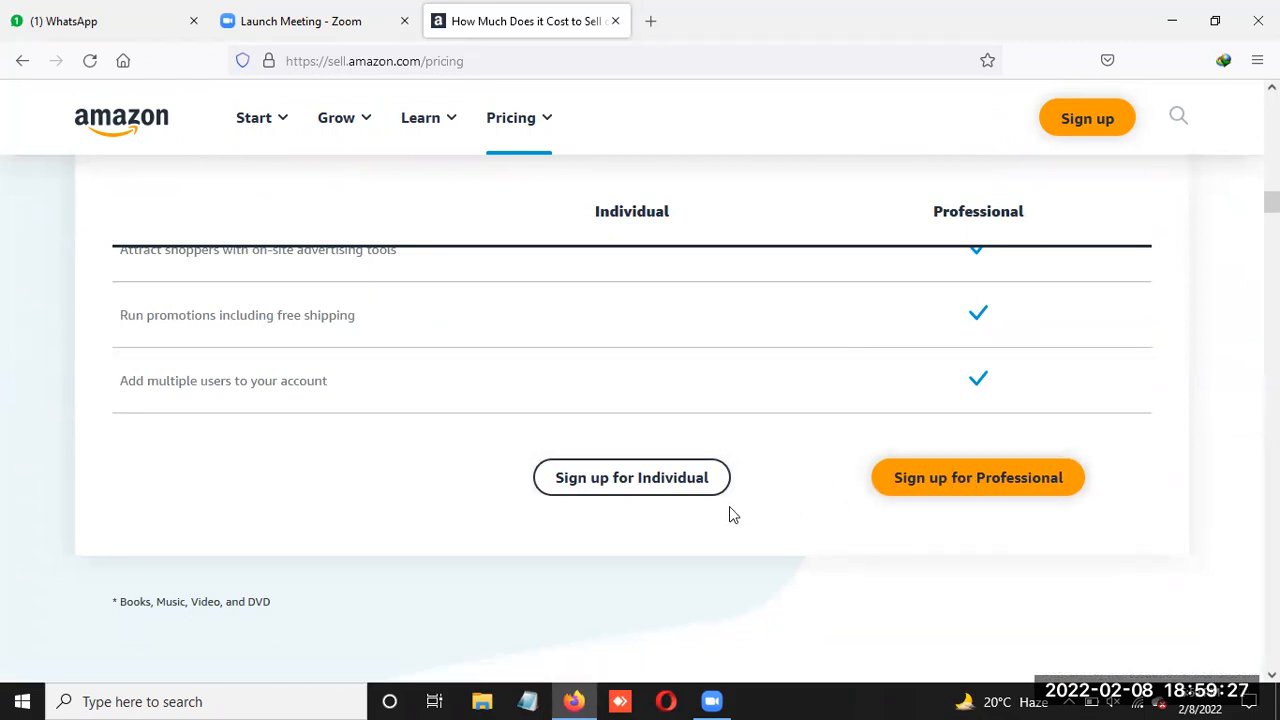
{"action": "left_click", "coordinate": [639, 493]}
{"action": "scroll", "coordinate": [640, 420], "scroll_direction": "up", "scroll_amount": 2}
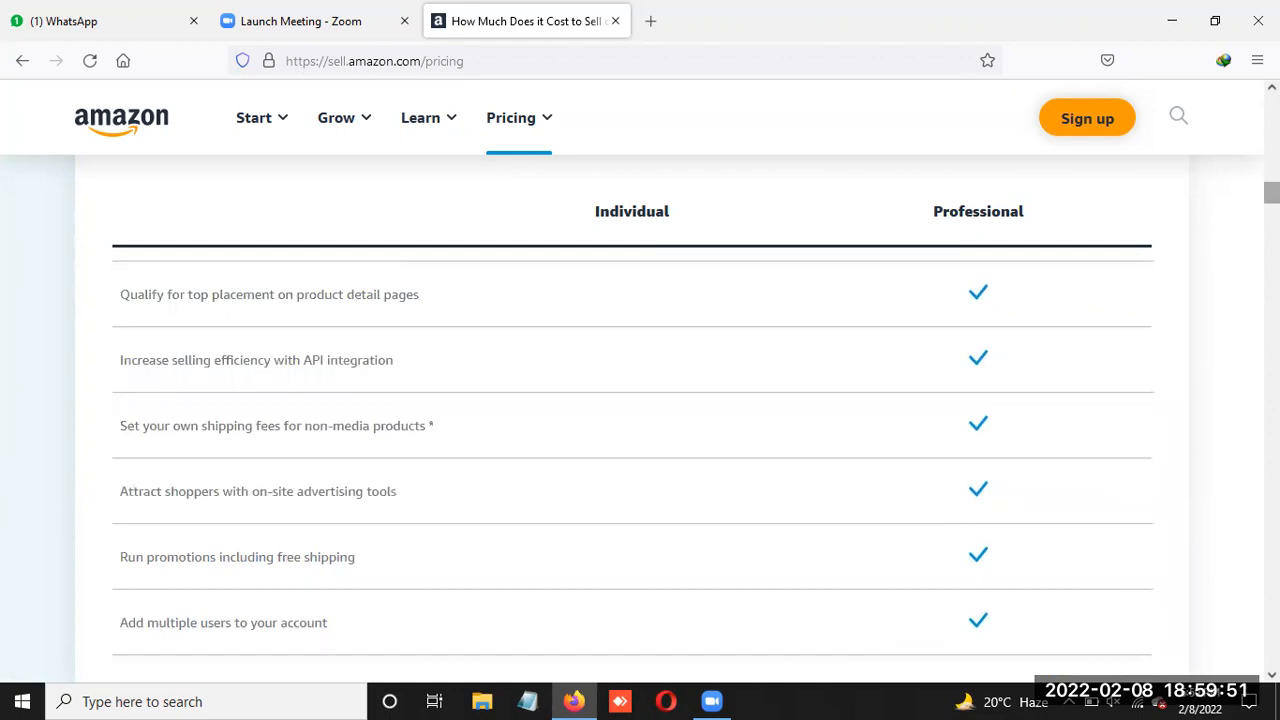
{"action": "scroll", "coordinate": [640, 420], "scroll_direction": "up", "scroll_amount": 3}
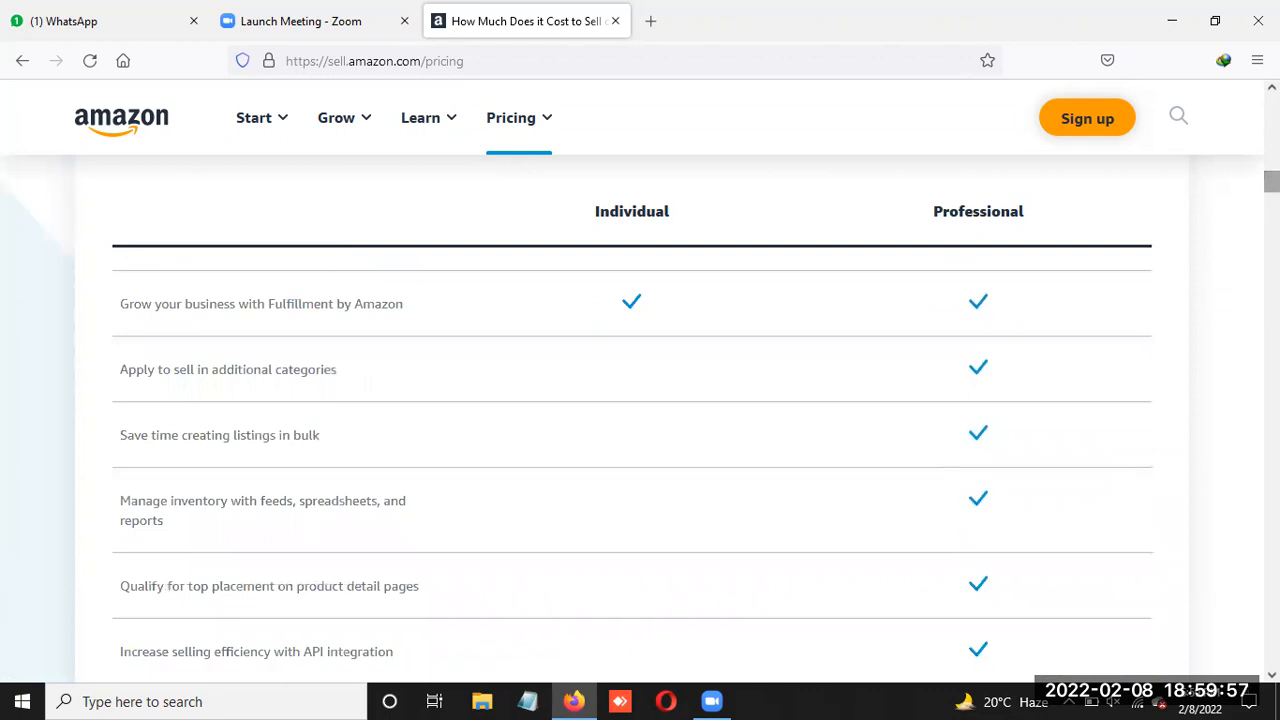
{"action": "scroll", "coordinate": [640, 420], "scroll_direction": "down", "scroll_amount": 5}
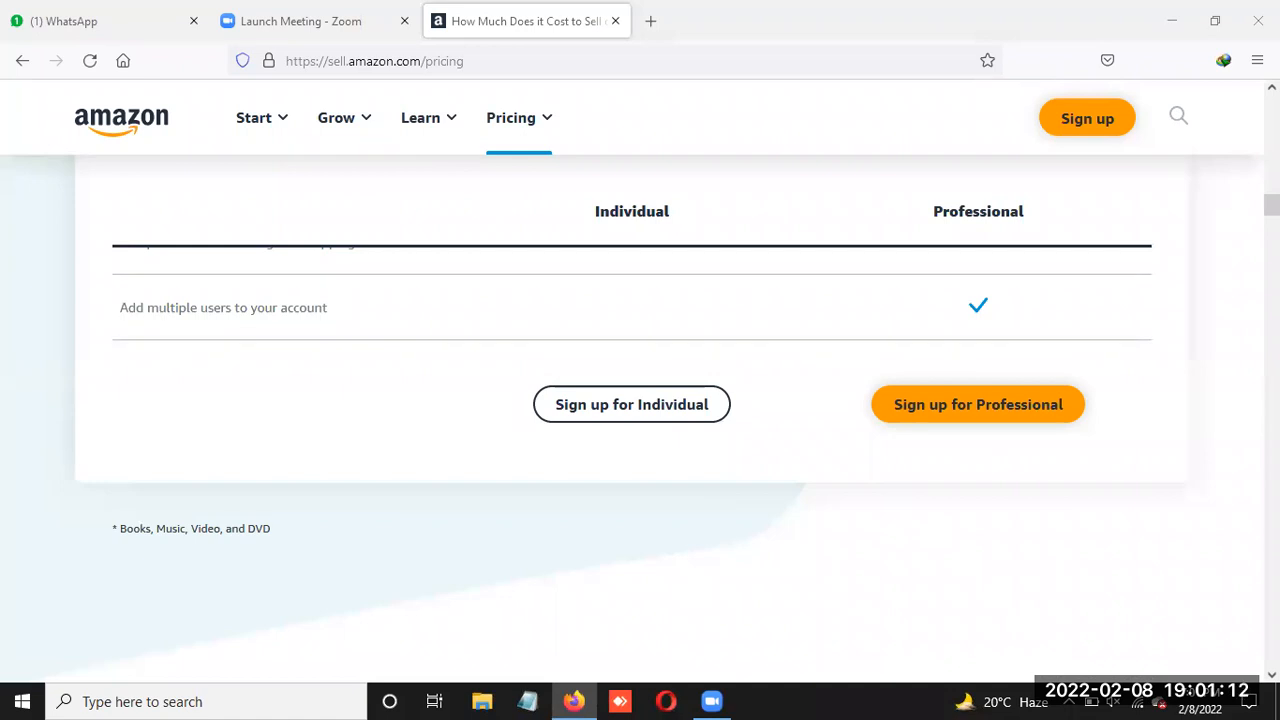
{"action": "scroll", "coordinate": [632, 420], "scroll_direction": "up", "scroll_amount": 5}
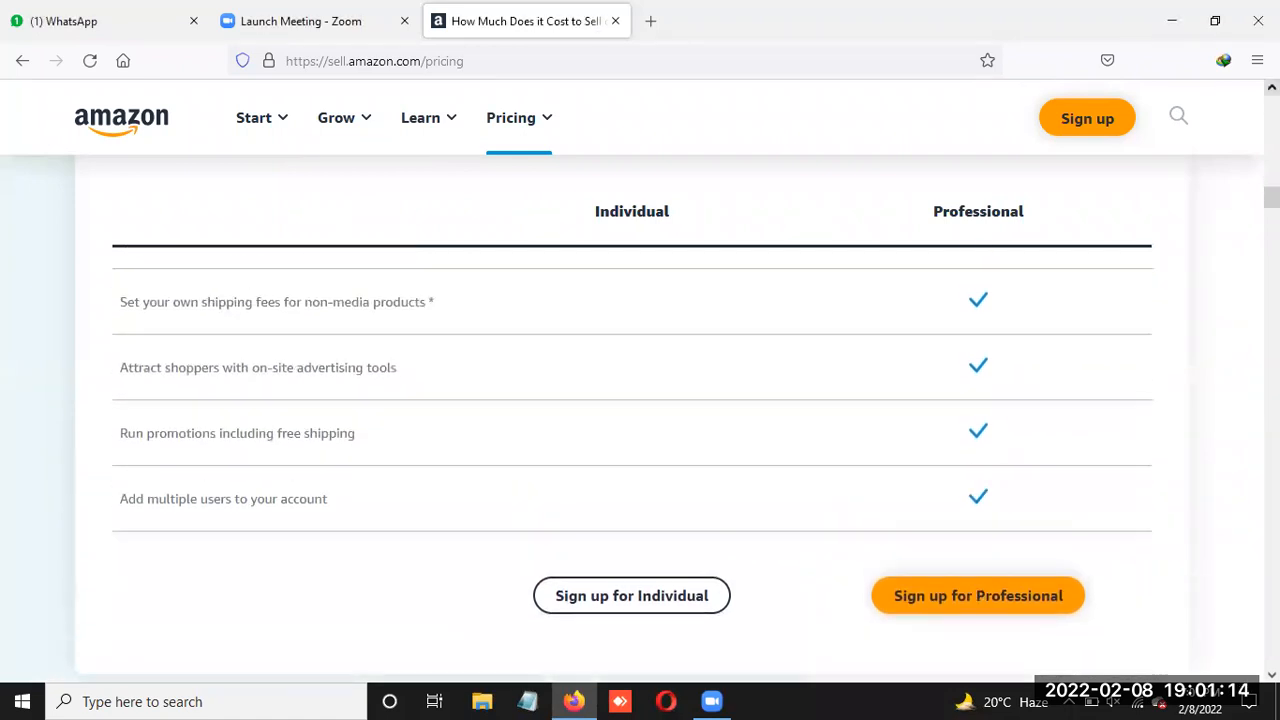
{"action": "scroll", "coordinate": [632, 420], "scroll_direction": "up", "scroll_amount": 5}
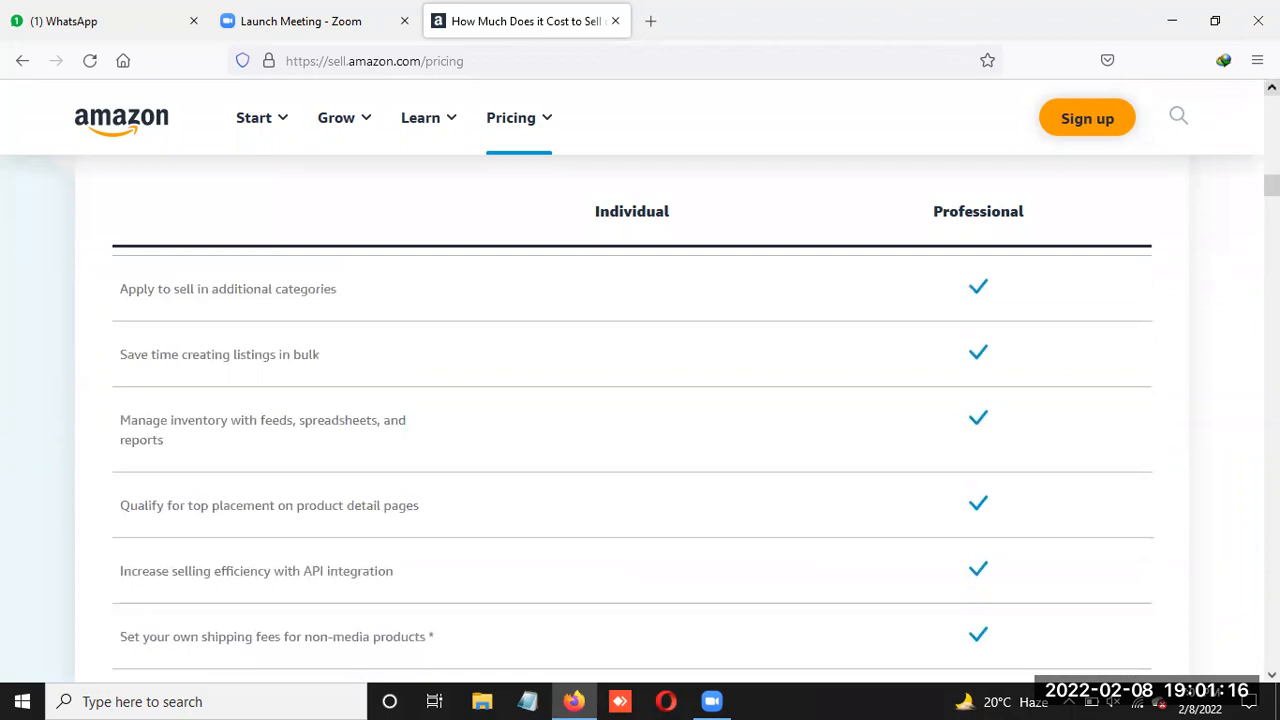
{"action": "scroll", "coordinate": [632, 420], "scroll_direction": "up", "scroll_amount": 1}
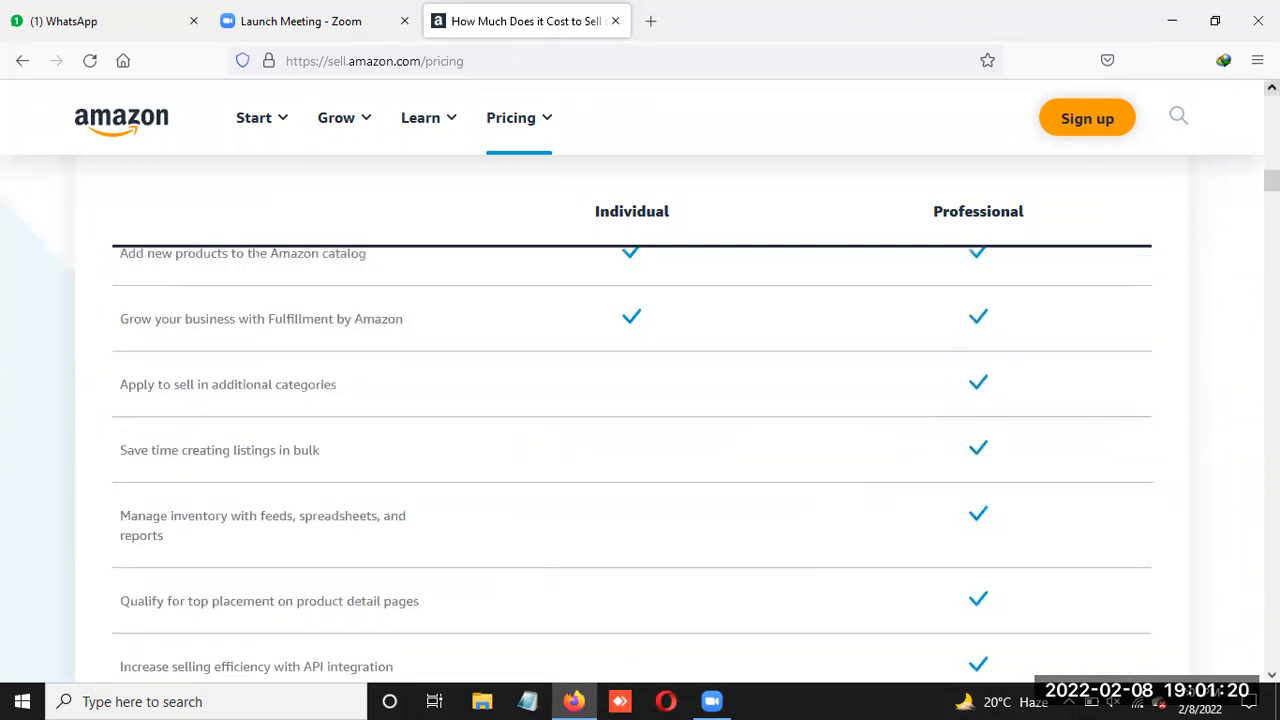
{"action": "scroll", "coordinate": [632, 460], "scroll_direction": "up", "scroll_amount": 1}
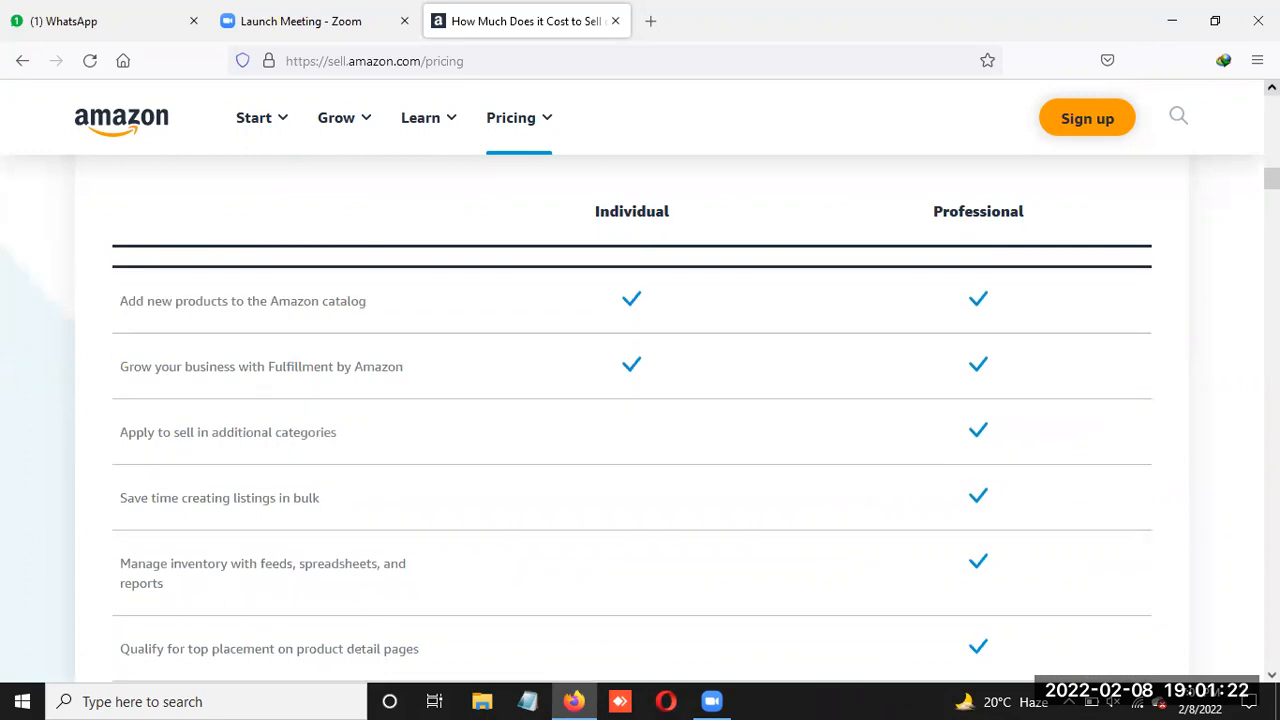
{"action": "scroll", "coordinate": [640, 420], "scroll_direction": "up", "scroll_amount": 1}
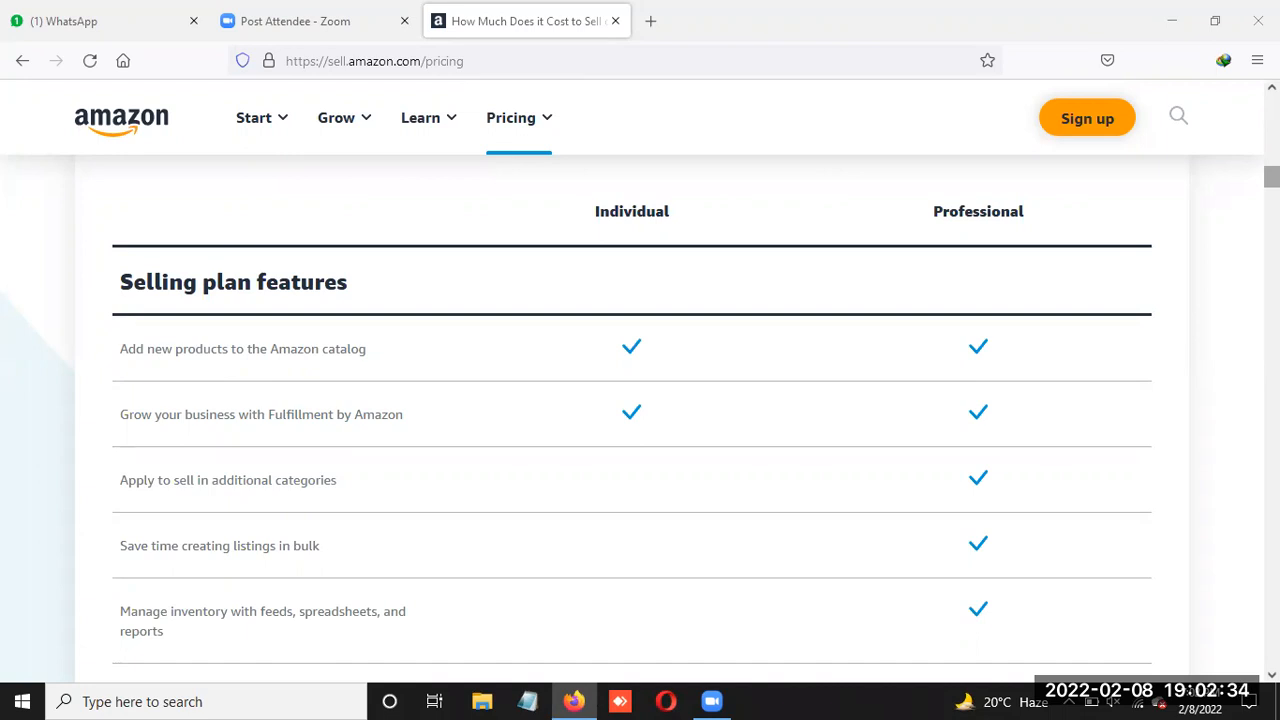
{"action": "scroll", "coordinate": [640, 400], "scroll_direction": "down", "scroll_amount": 5}
{"action": "scroll", "coordinate": [640, 400], "scroll_direction": "up", "scroll_amount": 3}
{"action": "scroll", "coordinate": [640, 400], "scroll_direction": "up", "scroll_amount": 2}
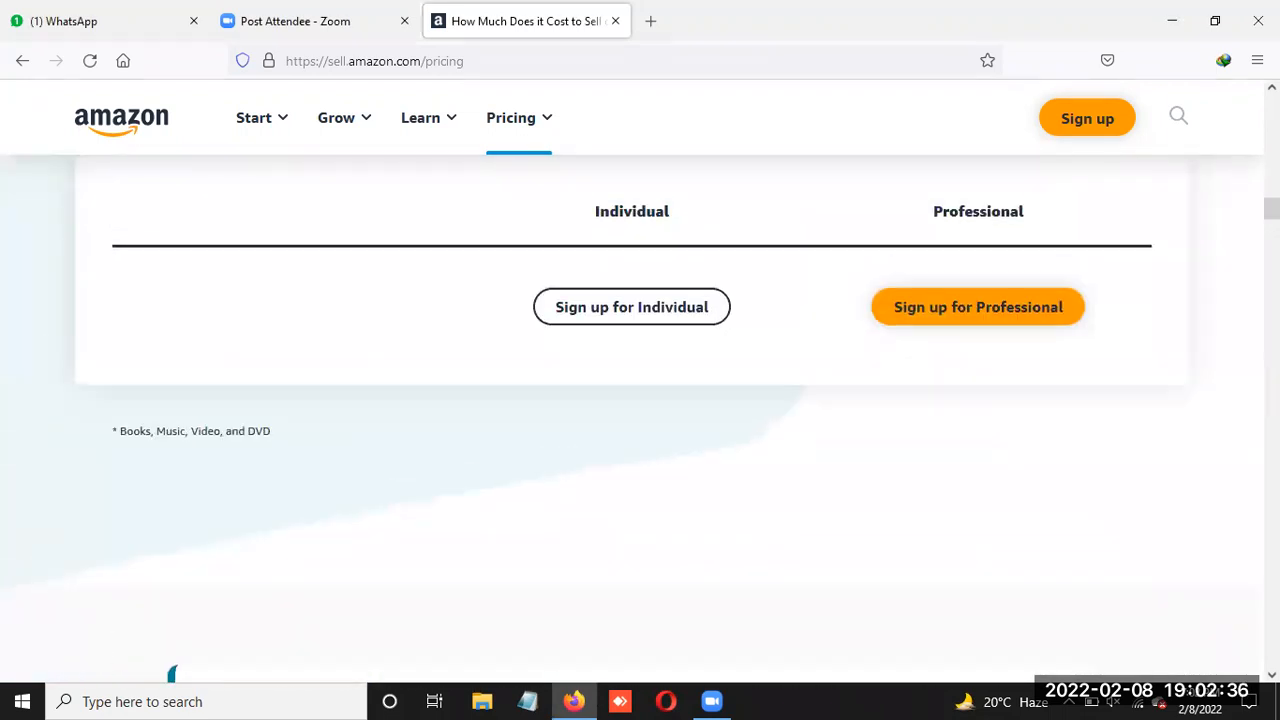
Start signing up for the Professional plan and, instead of using a saved account, open the form for creating a new Amazon account.
{"action": "left_click", "coordinate": [960, 316]}
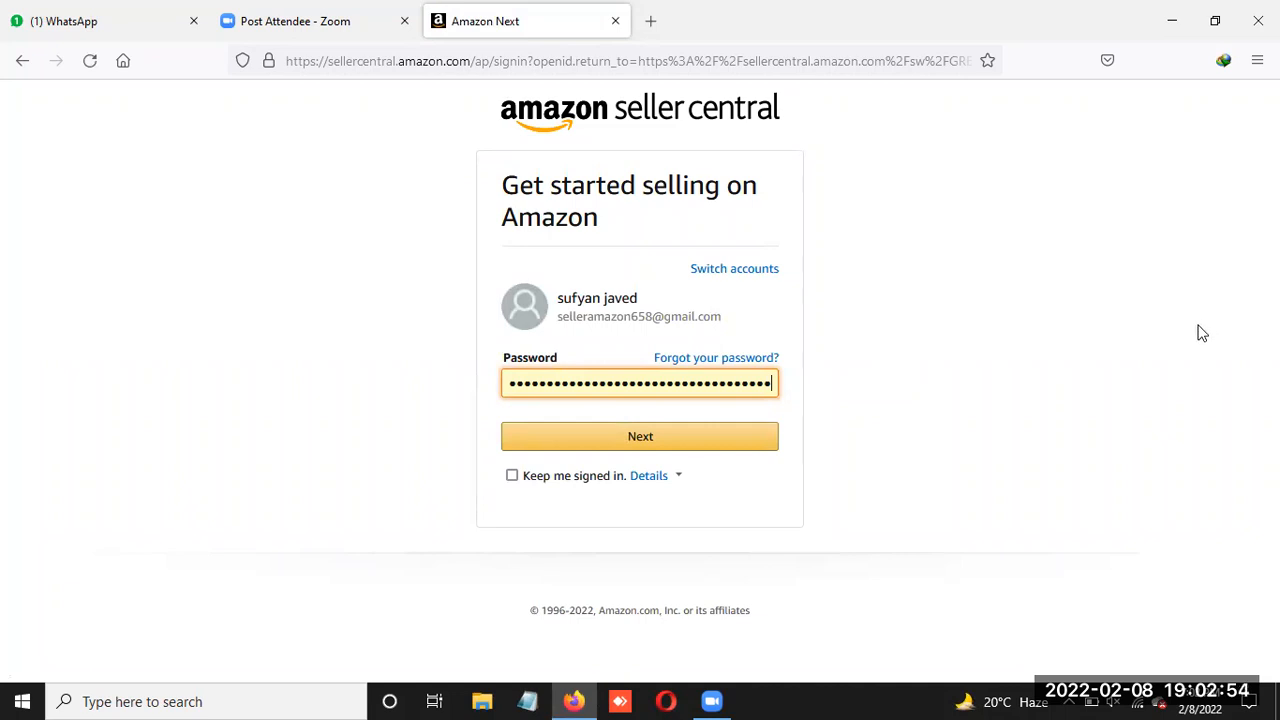
{"action": "left_click", "coordinate": [1045, 594]}
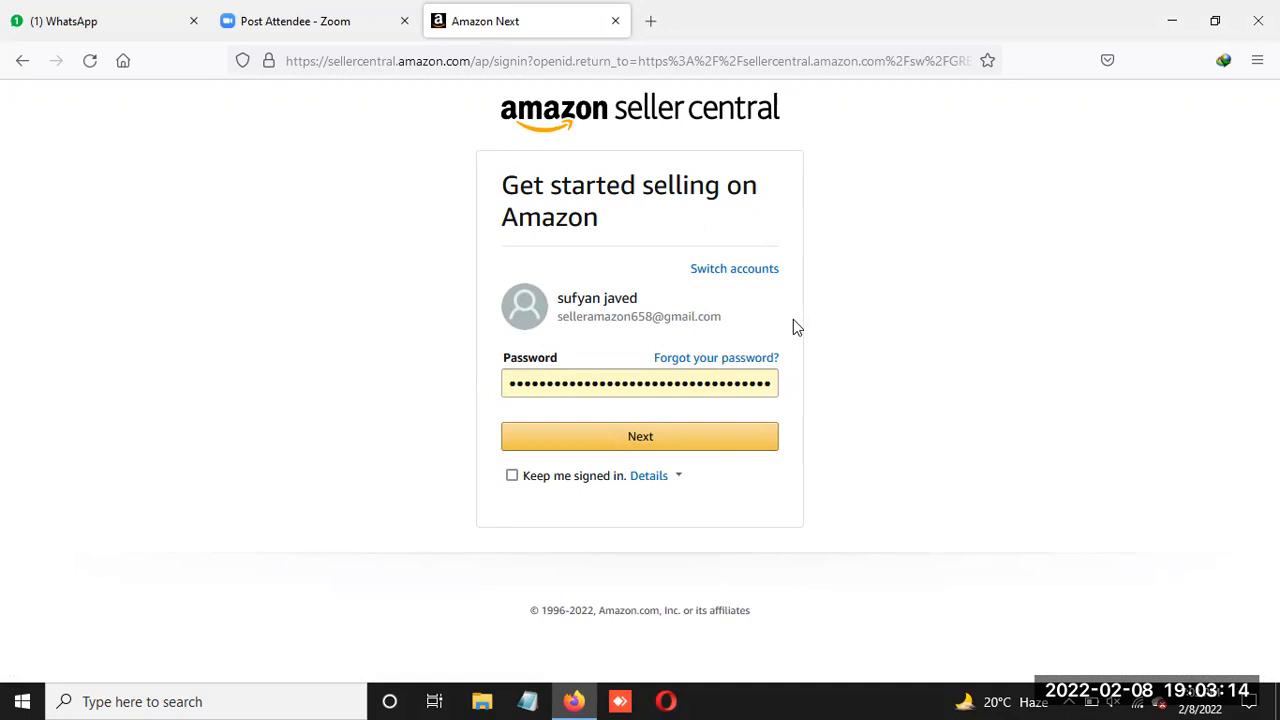
{"action": "left_click", "coordinate": [744, 282]}
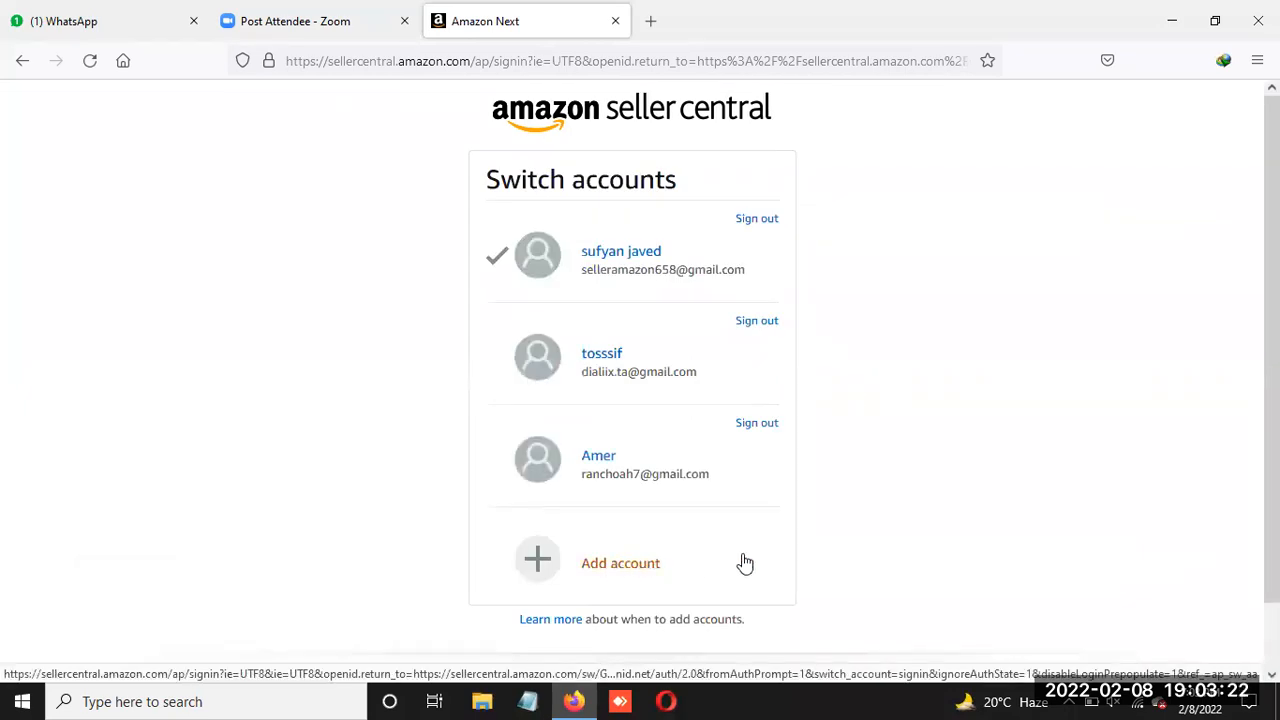
{"action": "left_click", "coordinate": [619, 566]}
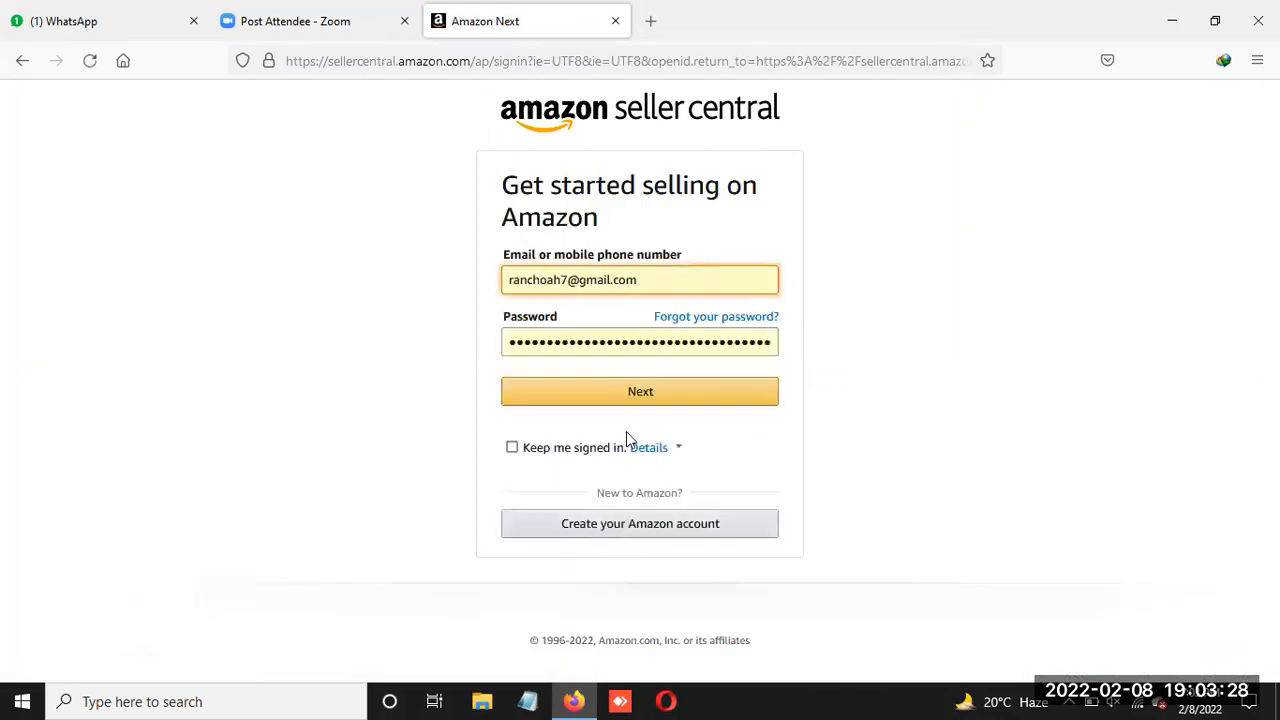
{"action": "left_click", "coordinate": [643, 528]}
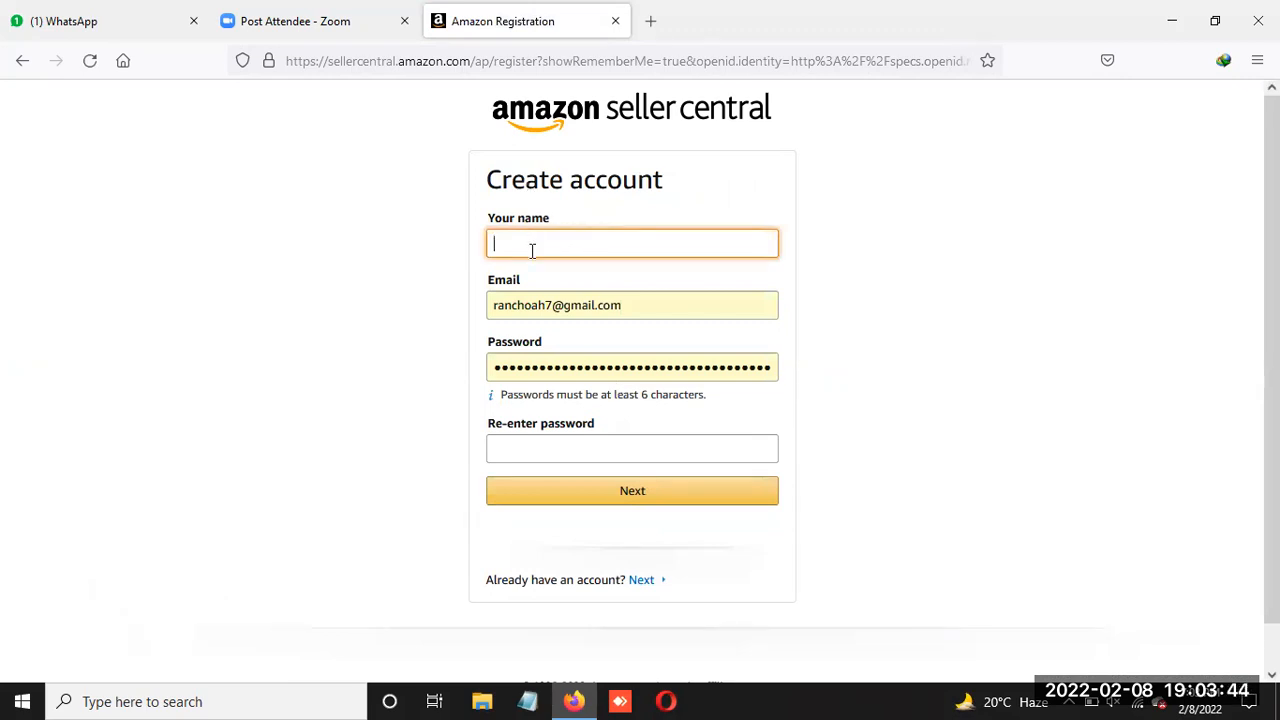
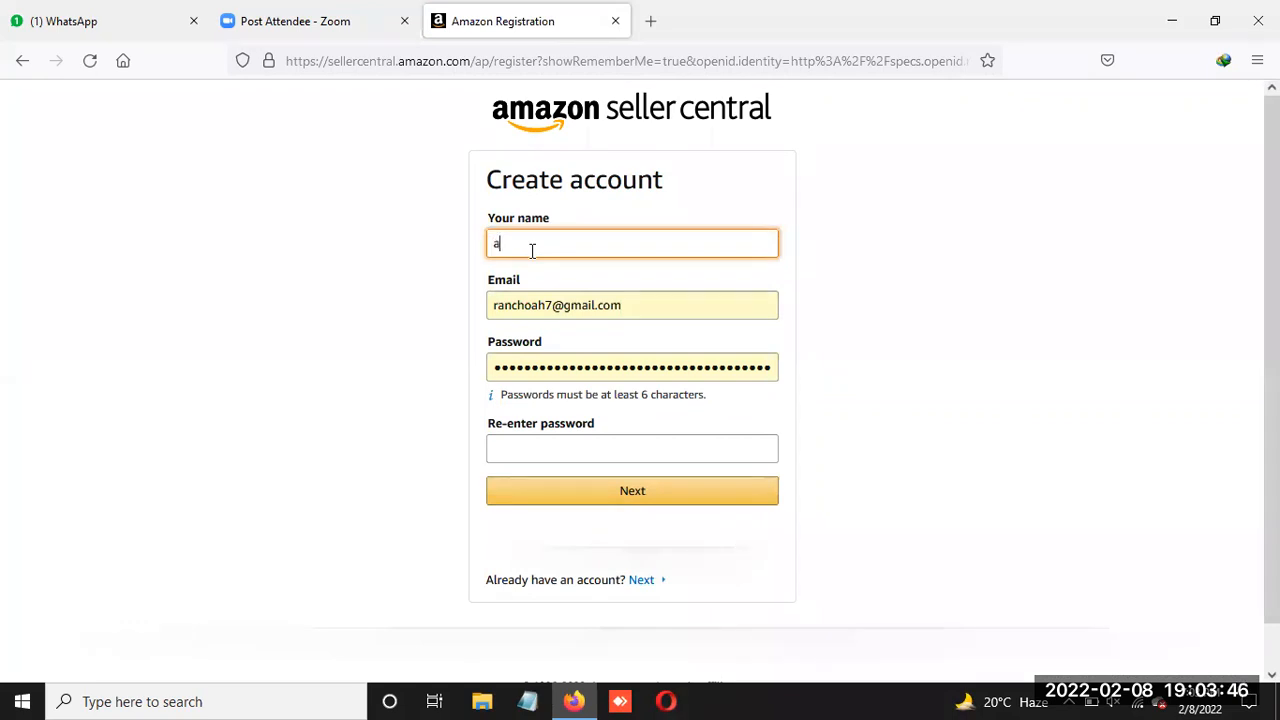
Enter the account holder's full name and replace the prefilled email with the new account's email address.
{"action": "key", "text": "Tab"}
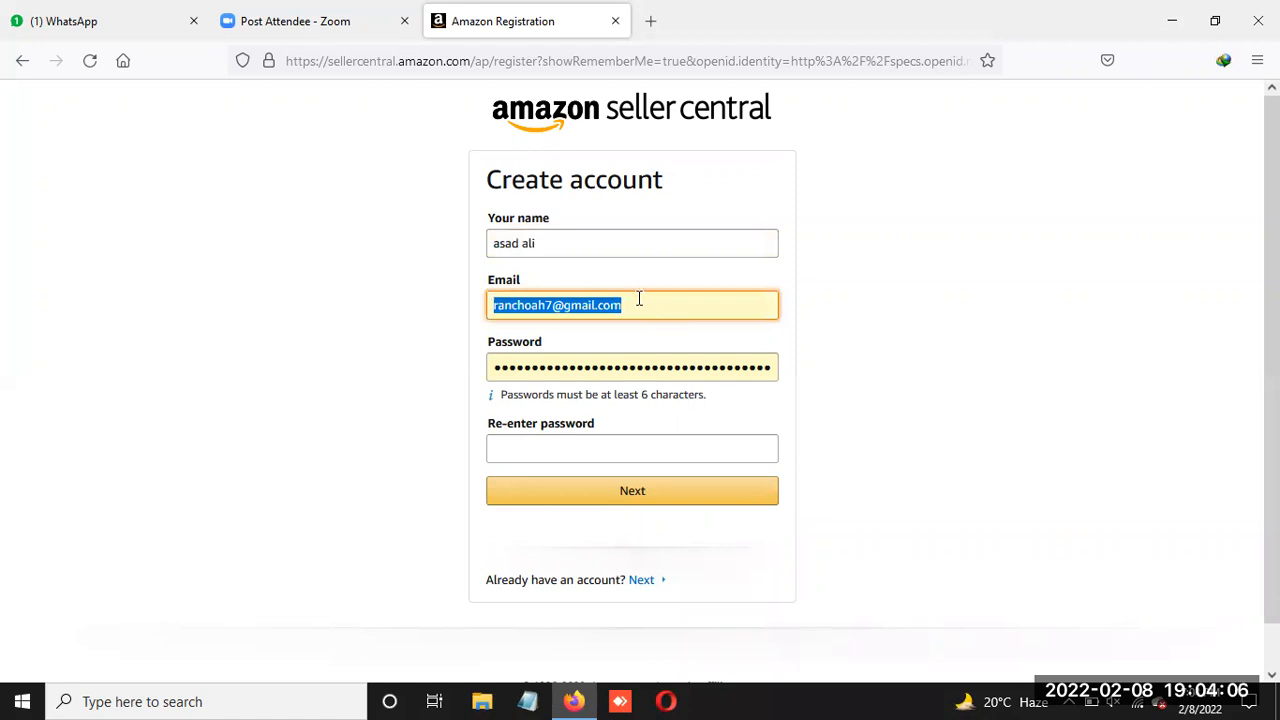
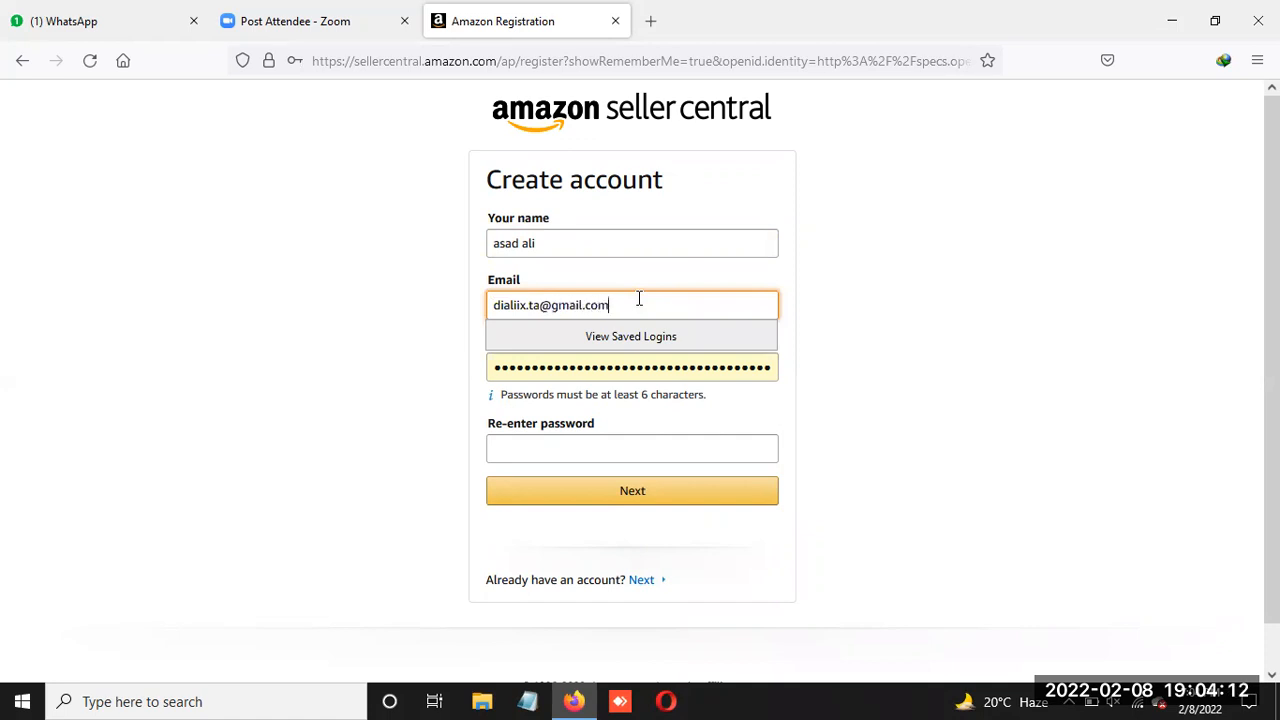
Enter and re-enter the account password, and submit the registration without saving the login in the browser.
{"action": "key", "text": "Tab"}
{"action": "type", "text": "********"}
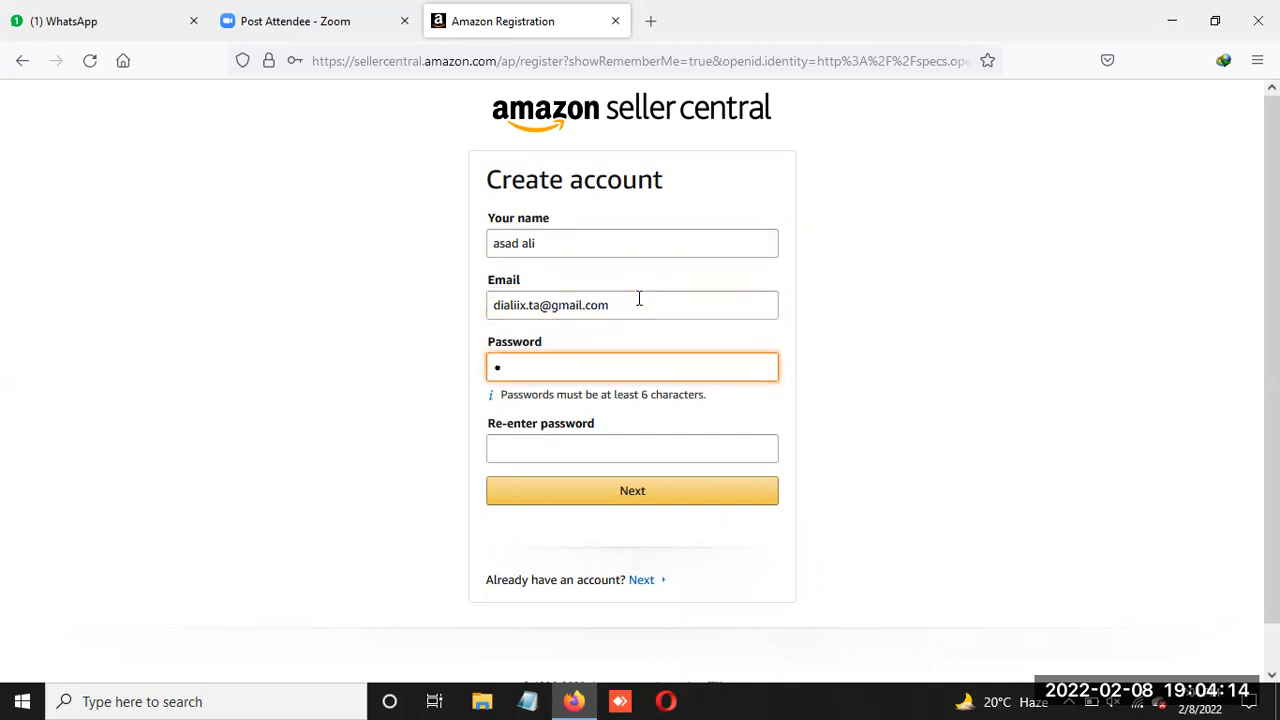
{"action": "type", "text": "**"}
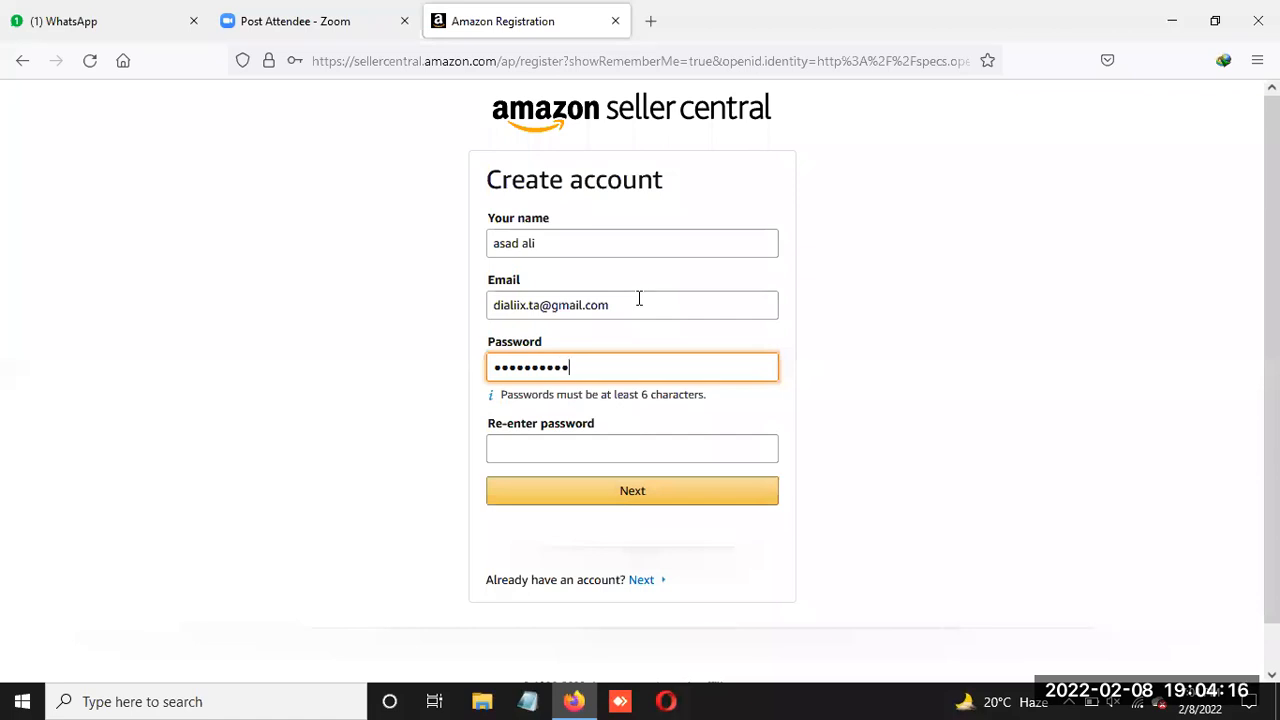
{"action": "type", "text": "****"}
{"action": "left_click", "coordinate": [620, 438]}
{"action": "type", "text": "*****"}
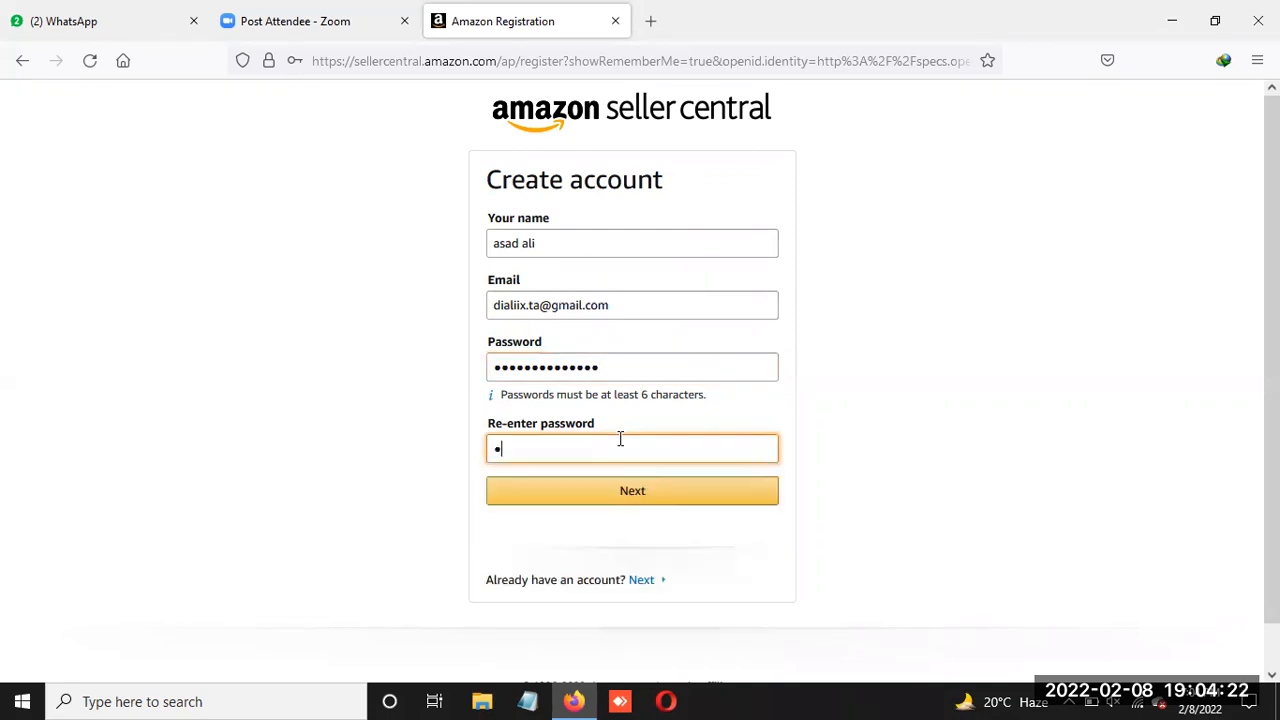
{"action": "type", "text": "**********"}
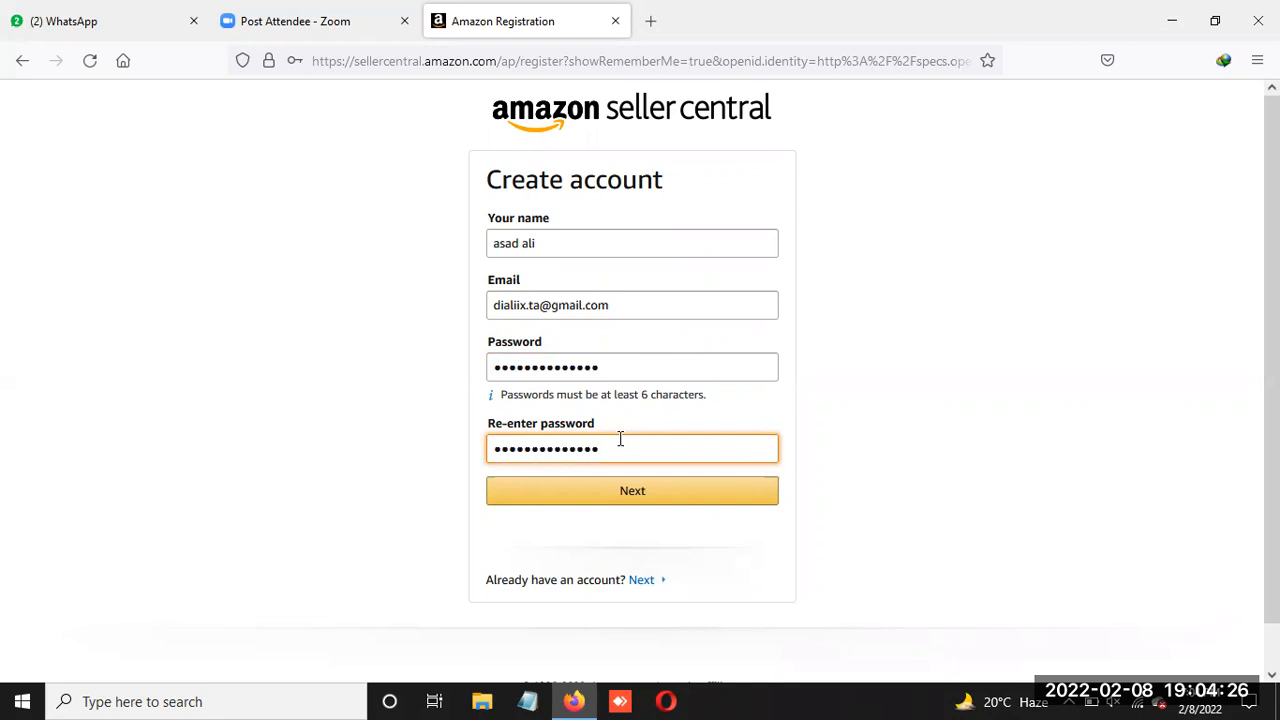
{"action": "left_click", "coordinate": [604, 498]}
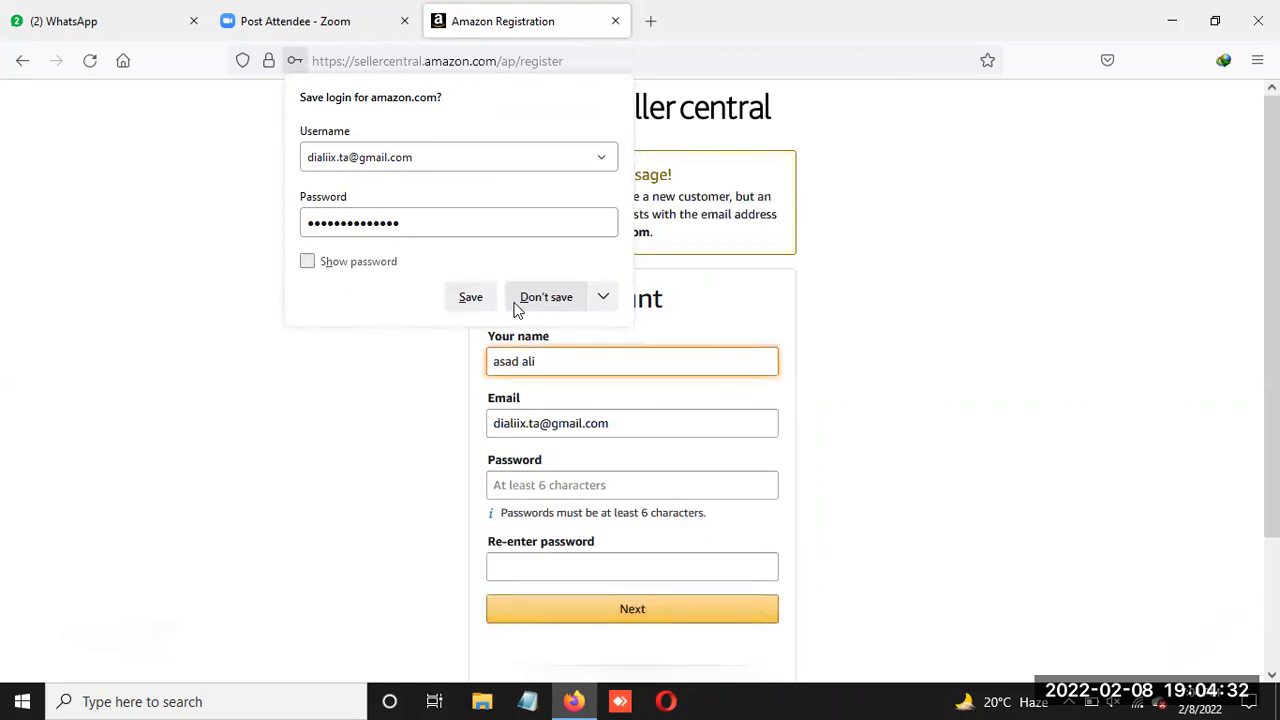
{"action": "left_click", "coordinate": [522, 300]}
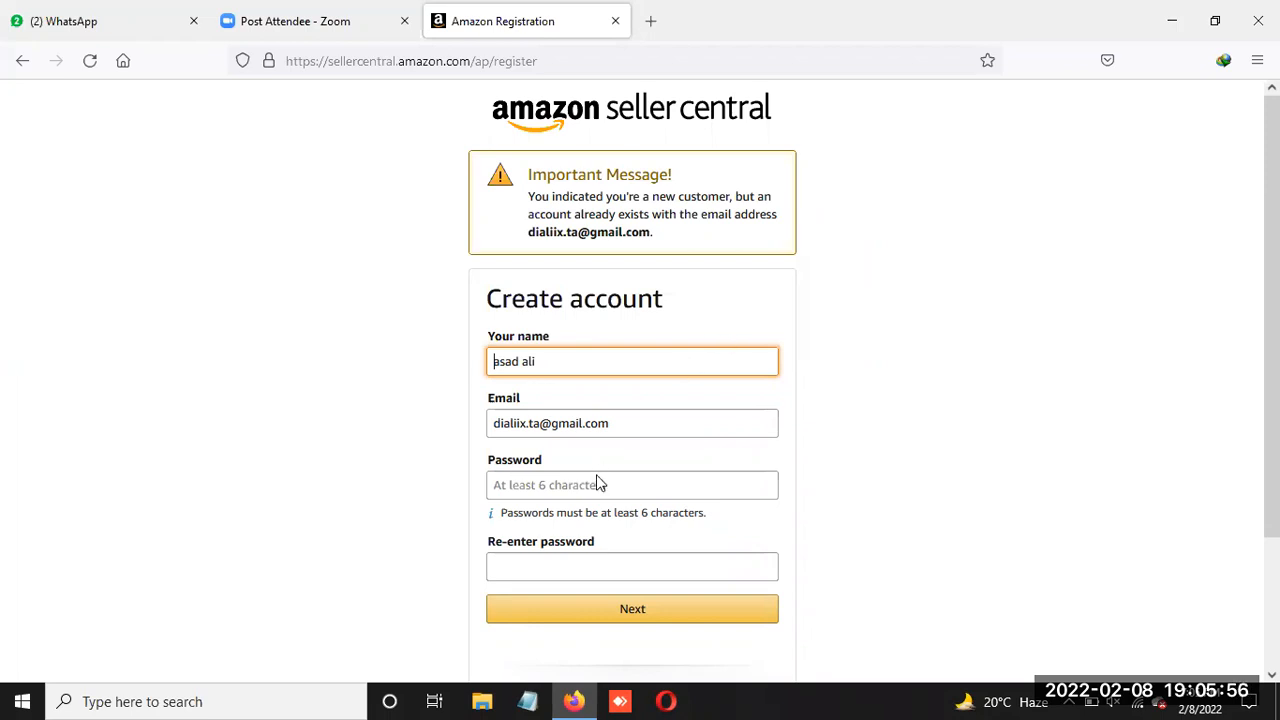
Try a different email address for the new account by replacing both the username and the mail provider.
{"action": "left_click", "coordinate": [541, 425]}
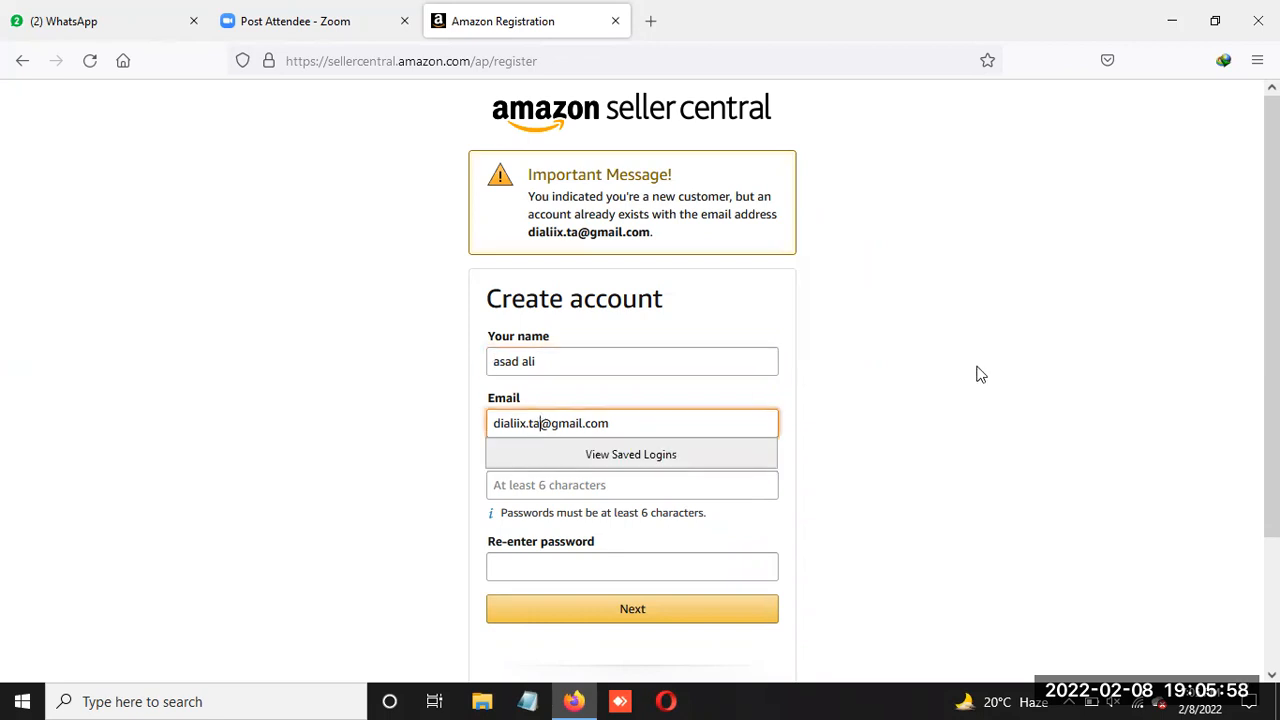
{"action": "key", "text": "BackSpace"}
{"action": "key", "text": "BackSpace"}
{"action": "key", "text": "BackSpace"}
{"action": "key", "text": "BackSpace"}
{"action": "key", "text": "BackSpace"}
{"action": "key", "text": "BackSpace"}
{"action": "key", "text": "BackSpace"}
{"action": "key", "text": "BackSpace"}
{"action": "key", "text": "BackSpace"}
{"action": "key", "text": "BackSpace"}
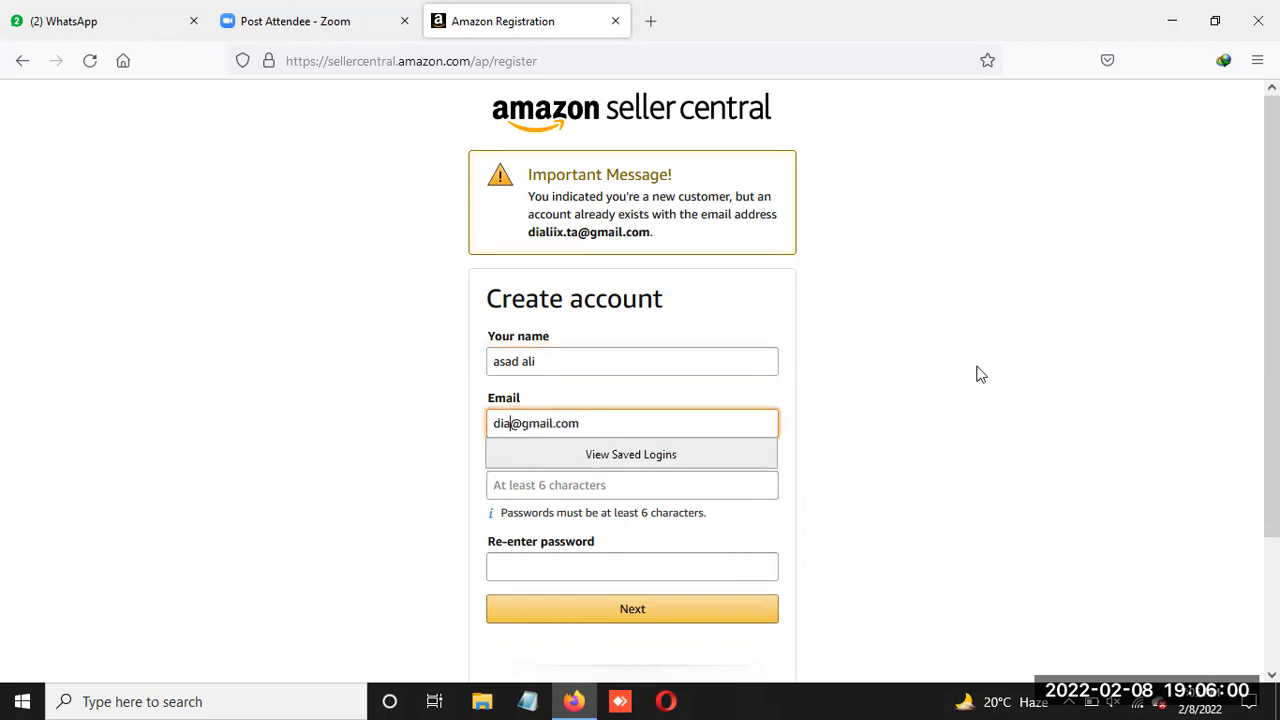
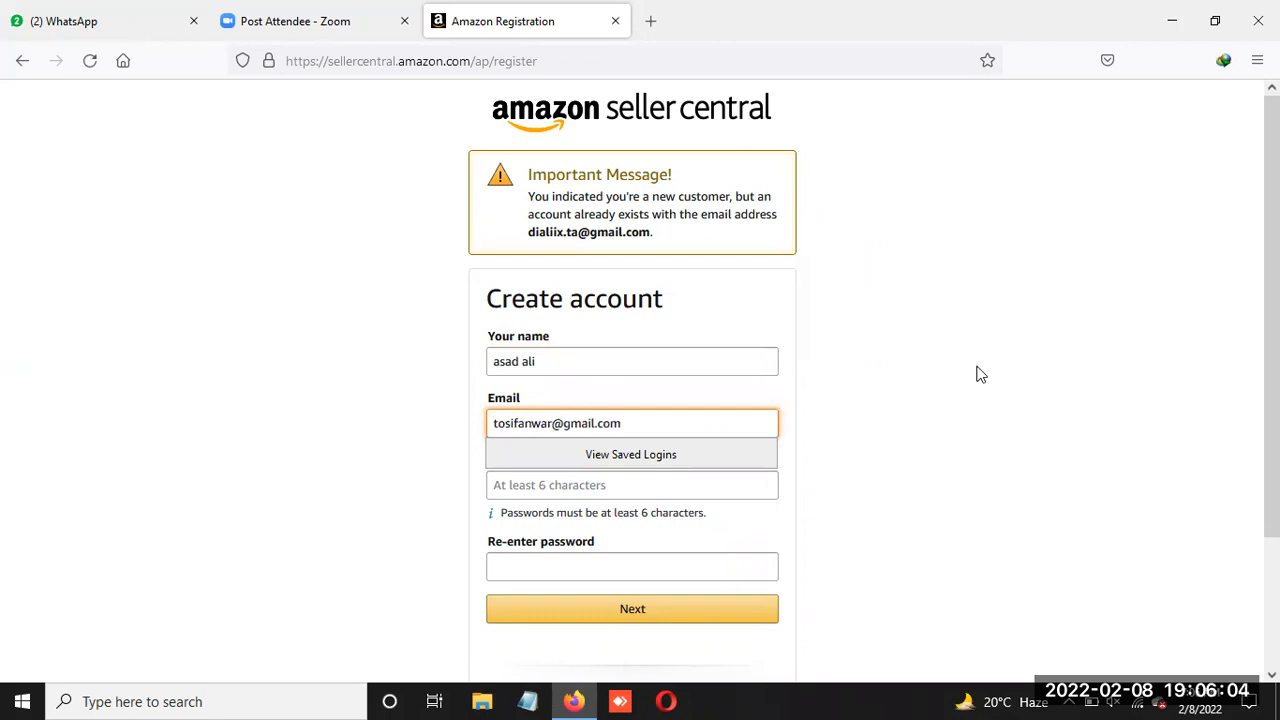
{"action": "key", "text": "Right"}
{"action": "key", "text": "Right"}
{"action": "key", "text": "Right"}
{"action": "key", "text": "Right"}
{"action": "key", "text": "Right"}
{"action": "key", "text": "Right"}
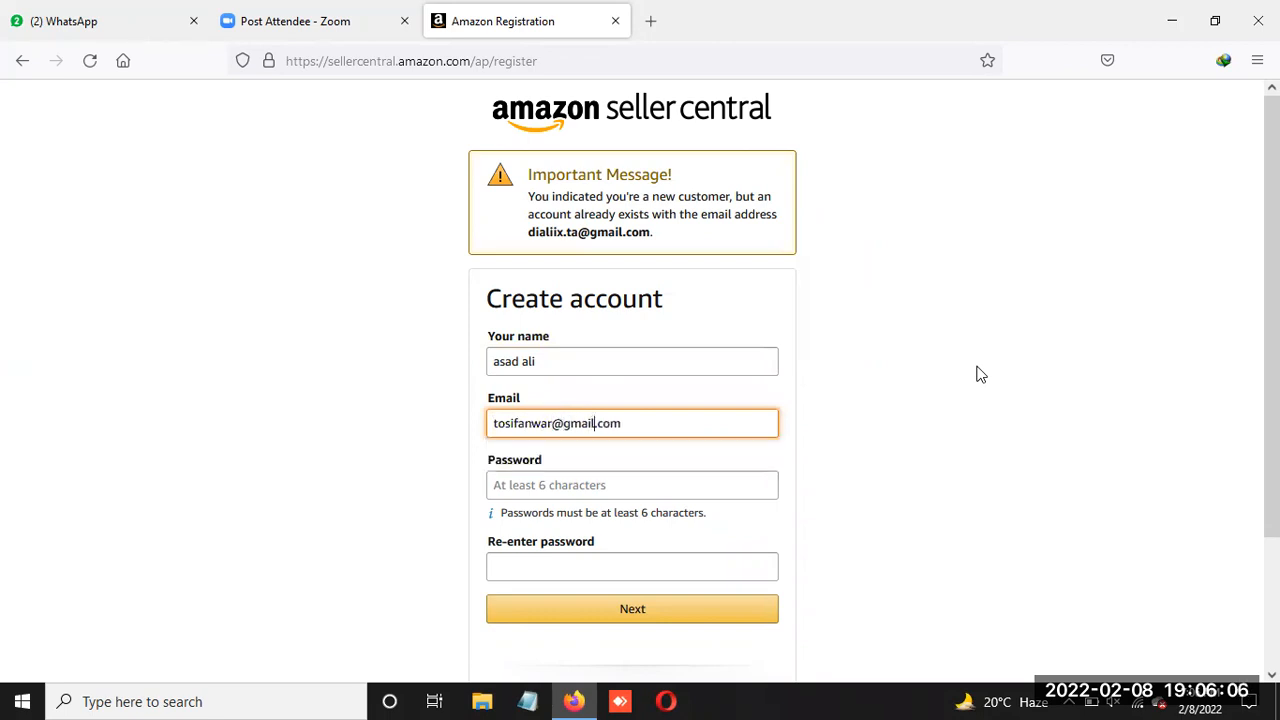
{"action": "key", "text": "BackSpace"}
{"action": "key", "text": "BackSpace"}
{"action": "key", "text": "BackSpace"}
{"action": "key", "text": "BackSpace"}
{"action": "key", "text": "BackSpace"}
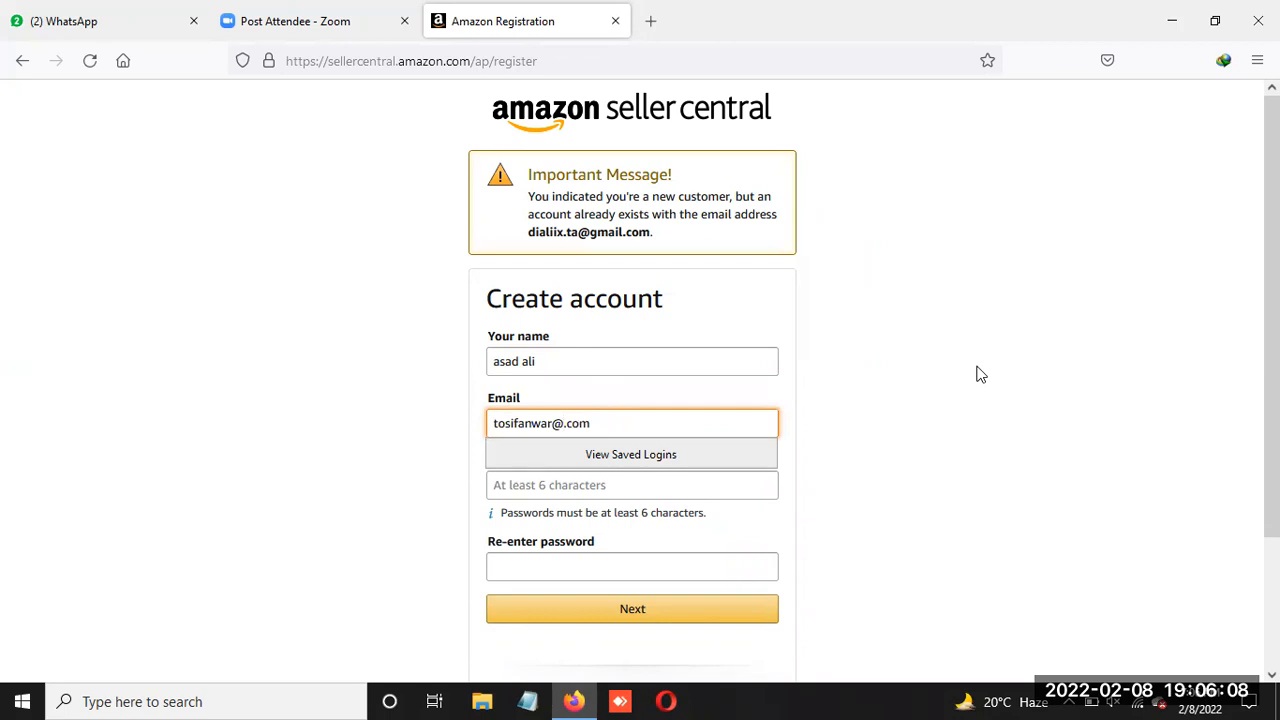
{"action": "type", "text": "yahoo"}
Enter and re-enter the account password, resubmit the registration, and decline saving the login in the browser.
{"action": "left_click", "coordinate": [646, 483]}
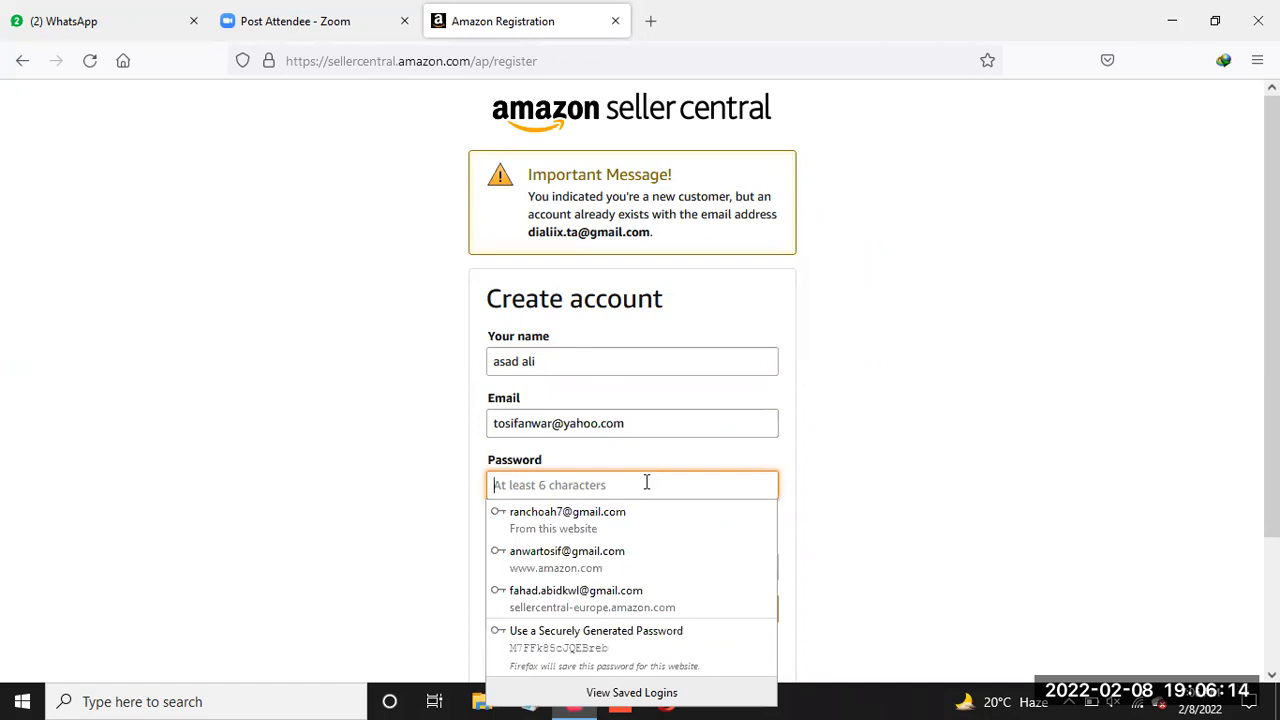
{"action": "type", "text": "••••••"}
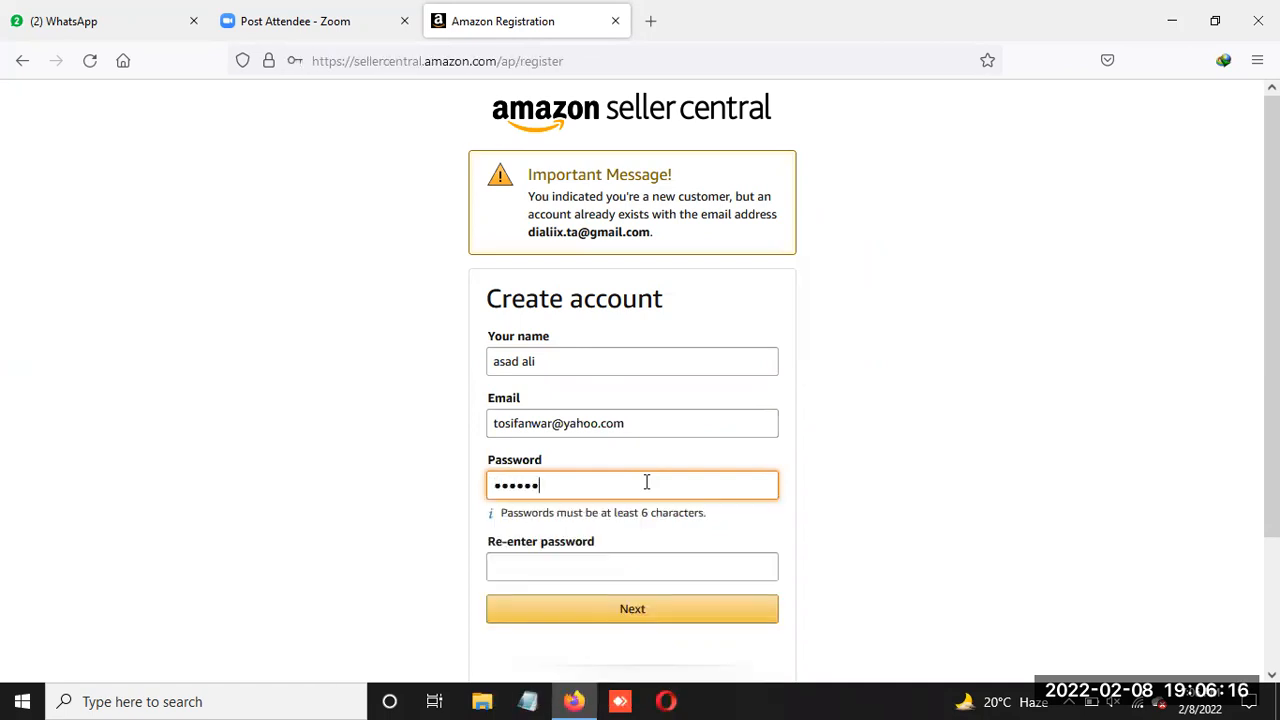
{"action": "type", "text": "•••"}
{"action": "left_click", "coordinate": [601, 563]}
{"action": "type", "text": "•••••"}
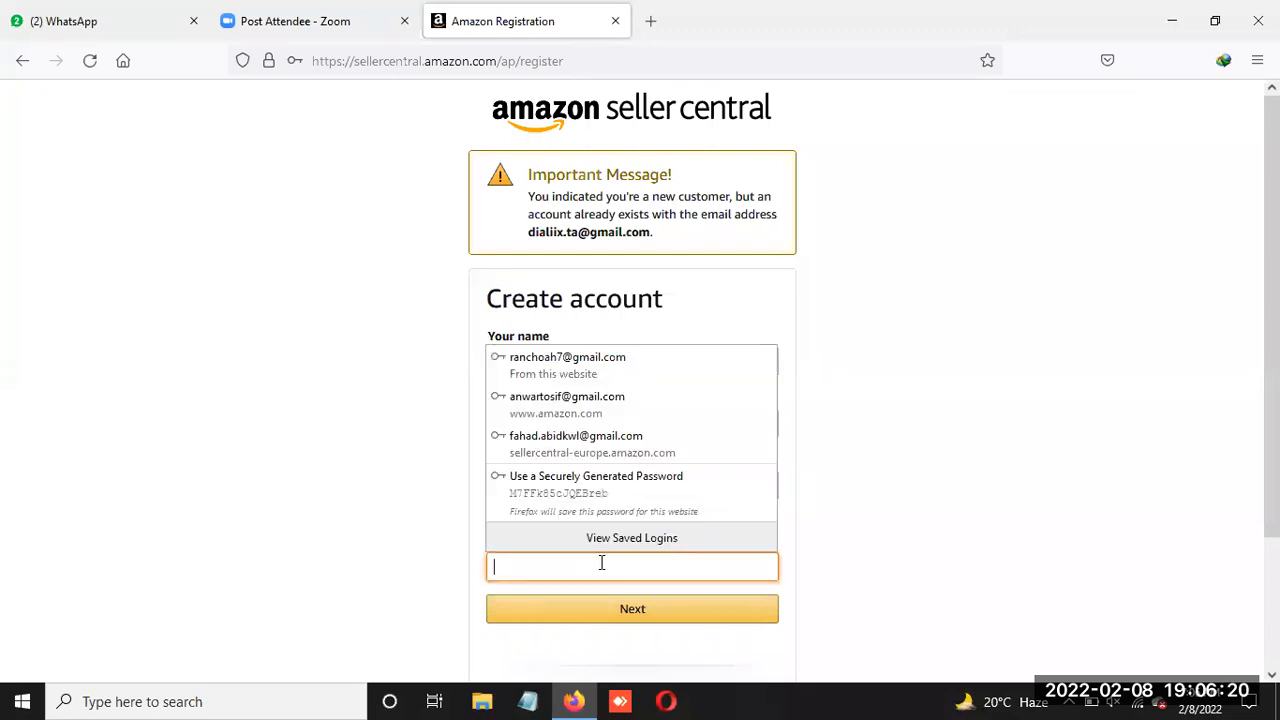
{"action": "type", "text": "••••"}
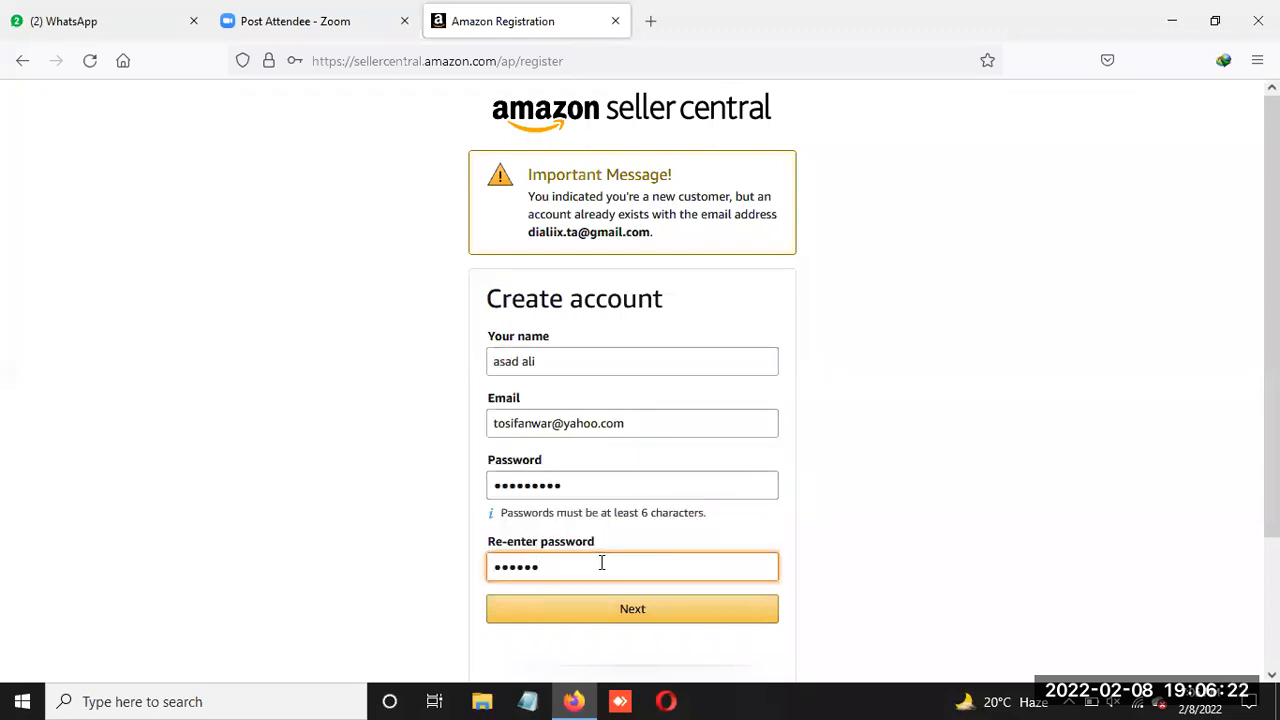
{"action": "left_click", "coordinate": [630, 617]}
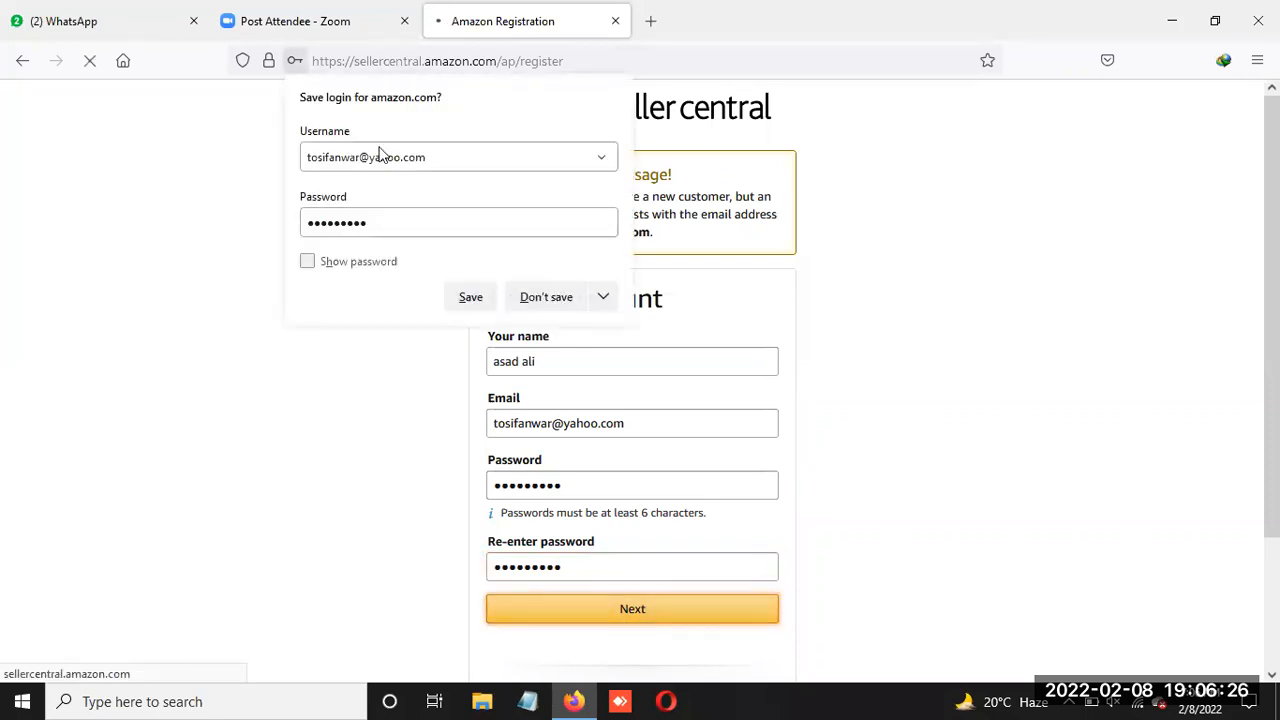
{"action": "left_click", "coordinate": [554, 310]}
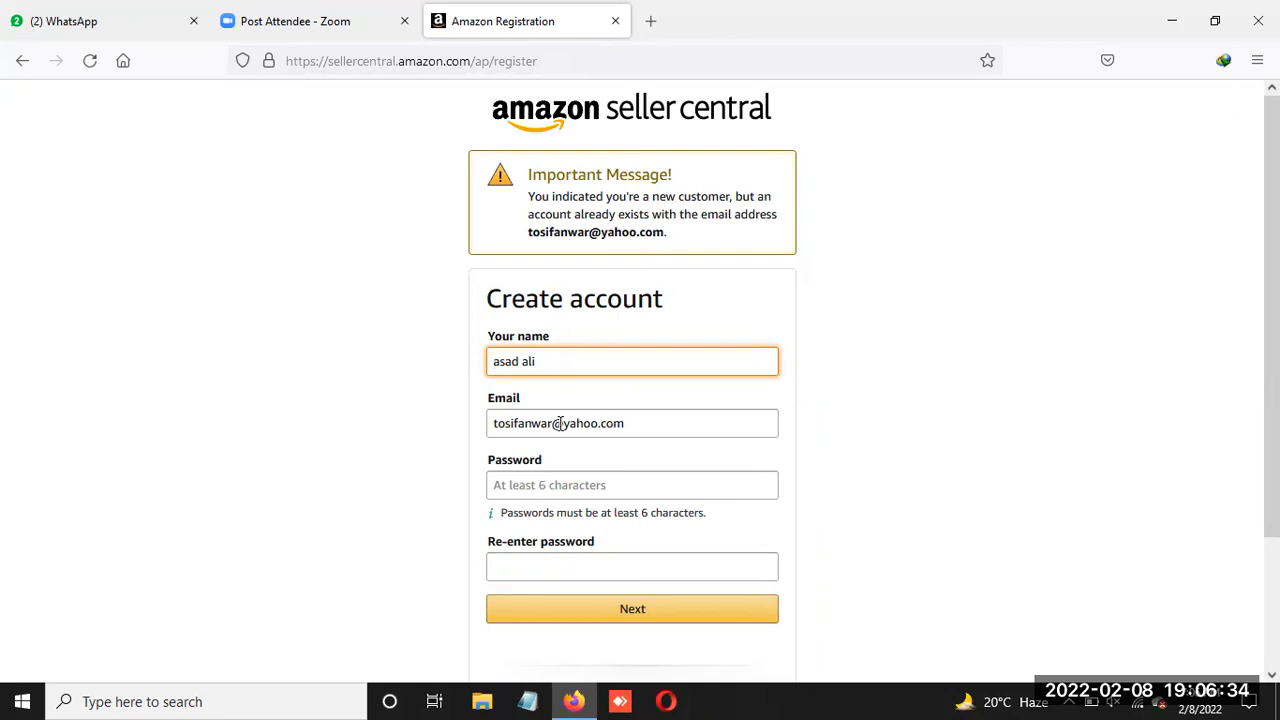
Clear the rejected email and enter another email address for the new account.
{"action": "left_click", "coordinate": [618, 425]}
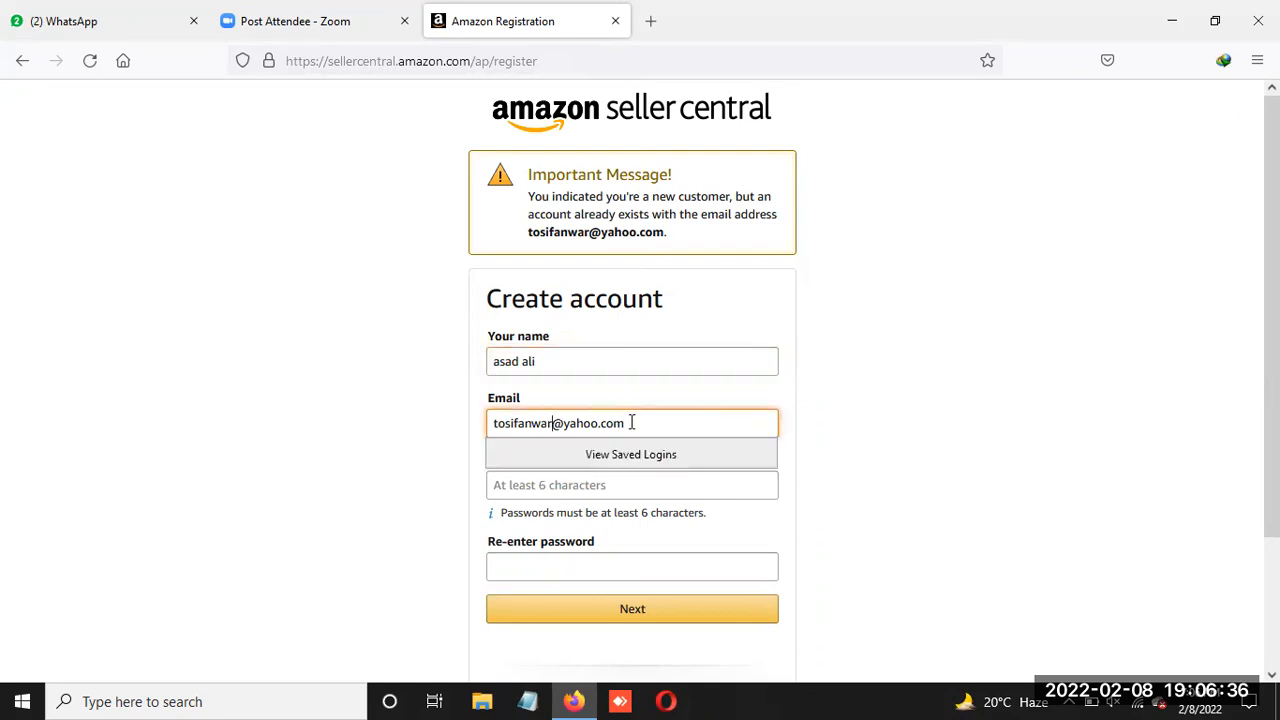
{"action": "key", "text": "BackSpace"}
{"action": "key", "text": "BackSpace"}
{"action": "key", "text": "BackSpace"}
{"action": "key", "text": "BackSpace"}
{"action": "key", "text": "BackSpace"}
{"action": "key", "text": "BackSpace"}
{"action": "key", "text": "BackSpace"}
{"action": "key", "text": "BackSpace"}
{"action": "key", "text": "BackSpace"}
{"action": "key", "text": "BackSpace"}
{"action": "key", "text": "BackSpace"}
{"action": "key", "text": "BackSpace"}
{"action": "key", "text": "BackSpace"}
{"action": "key", "text": "BackSpace"}
{"action": "key", "text": "BackSpace"}
{"action": "key", "text": "BackSpace"}
{"action": "key", "text": "BackSpace"}
{"action": "key", "text": "BackSpace"}
{"action": "key", "text": "BackSpace"}
{"action": "key", "text": "BackSpace"}
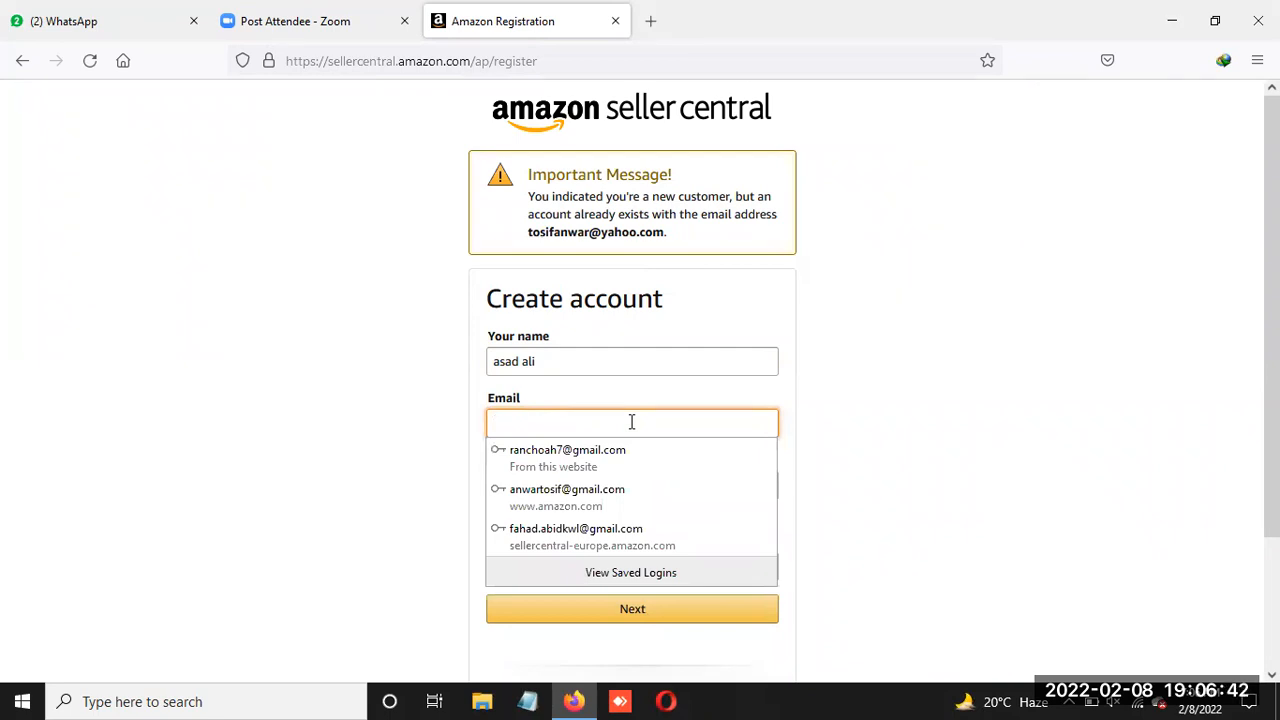
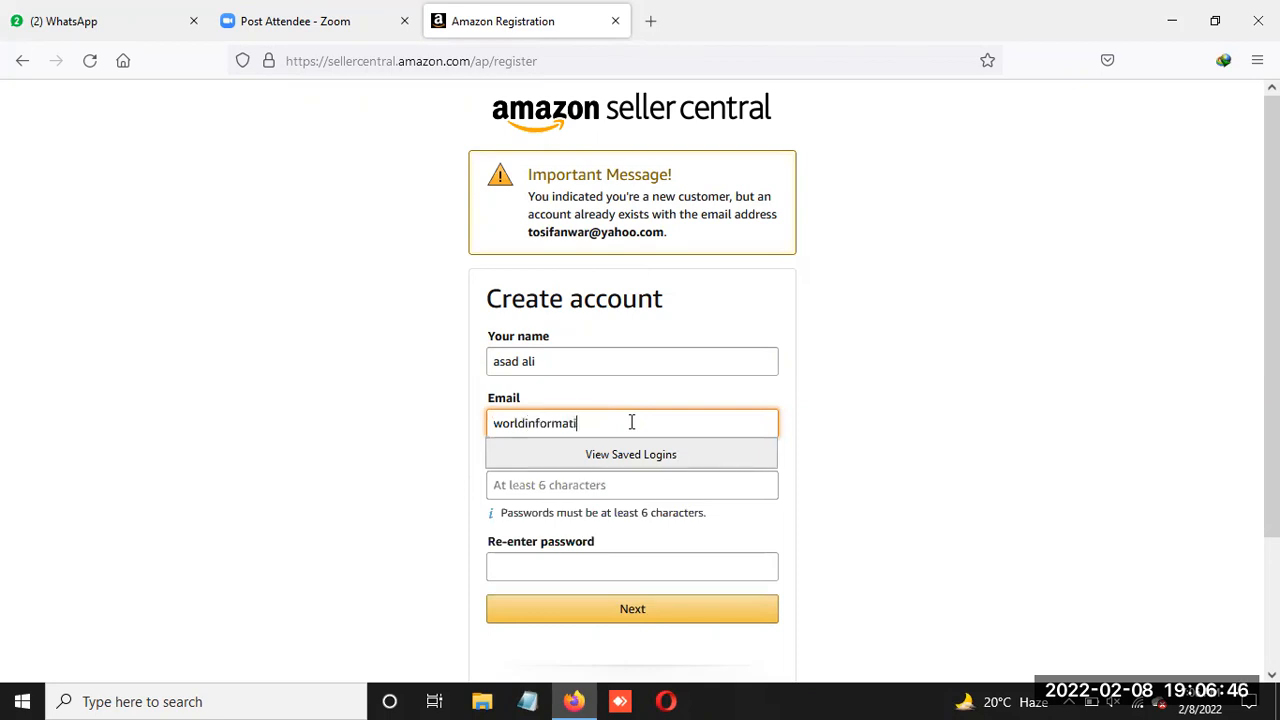
{"action": "key", "text": "Tab"}
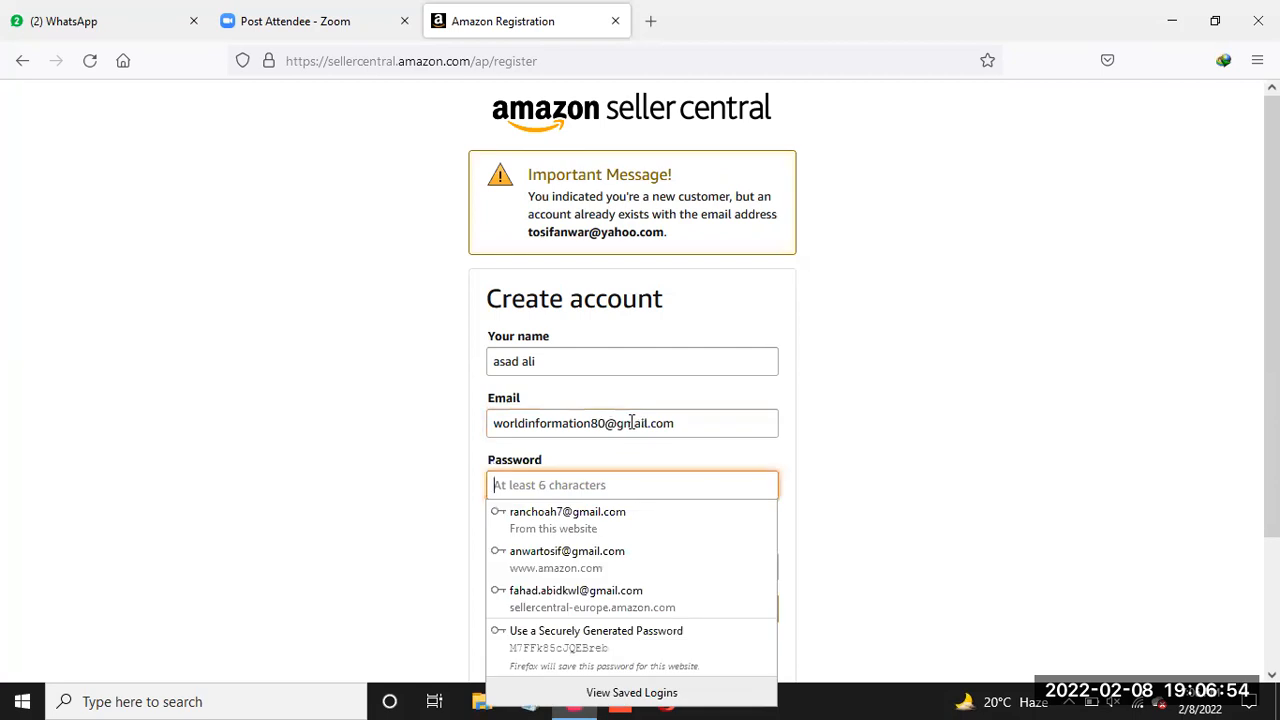
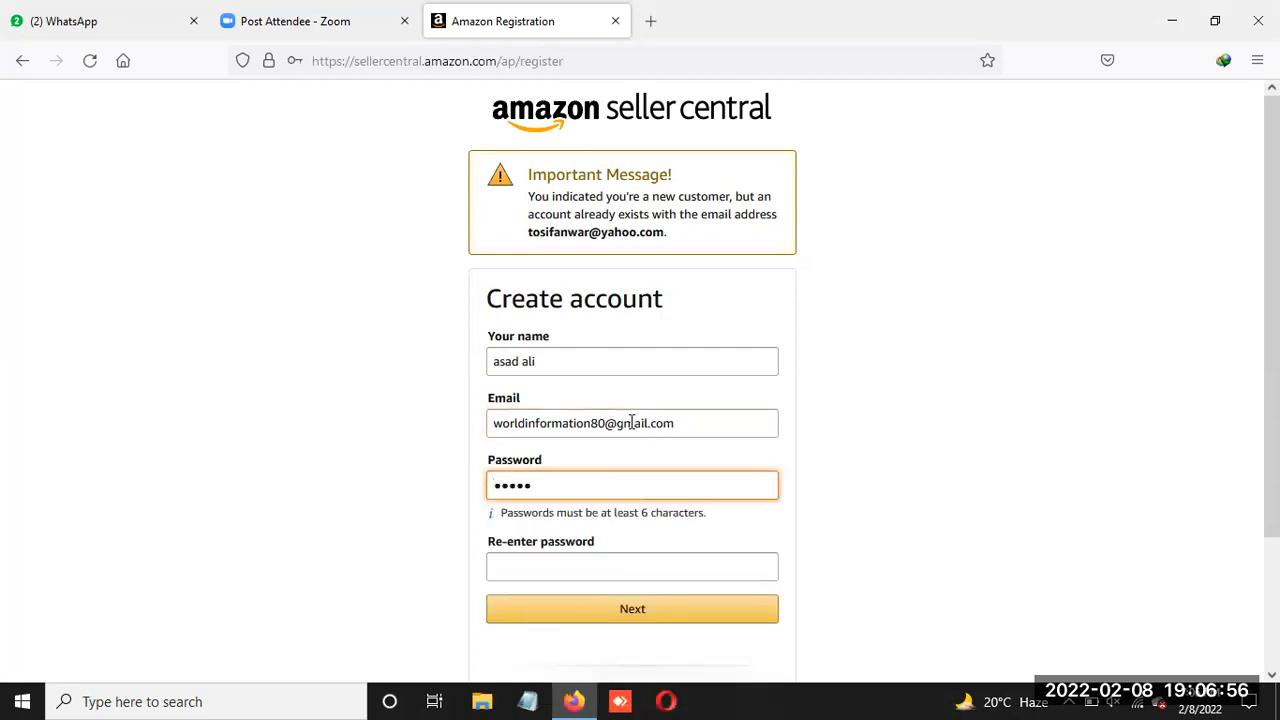
Fill in the account password and its confirmation again, and submit the registration with the new email.
{"action": "key", "text": "Tab"}
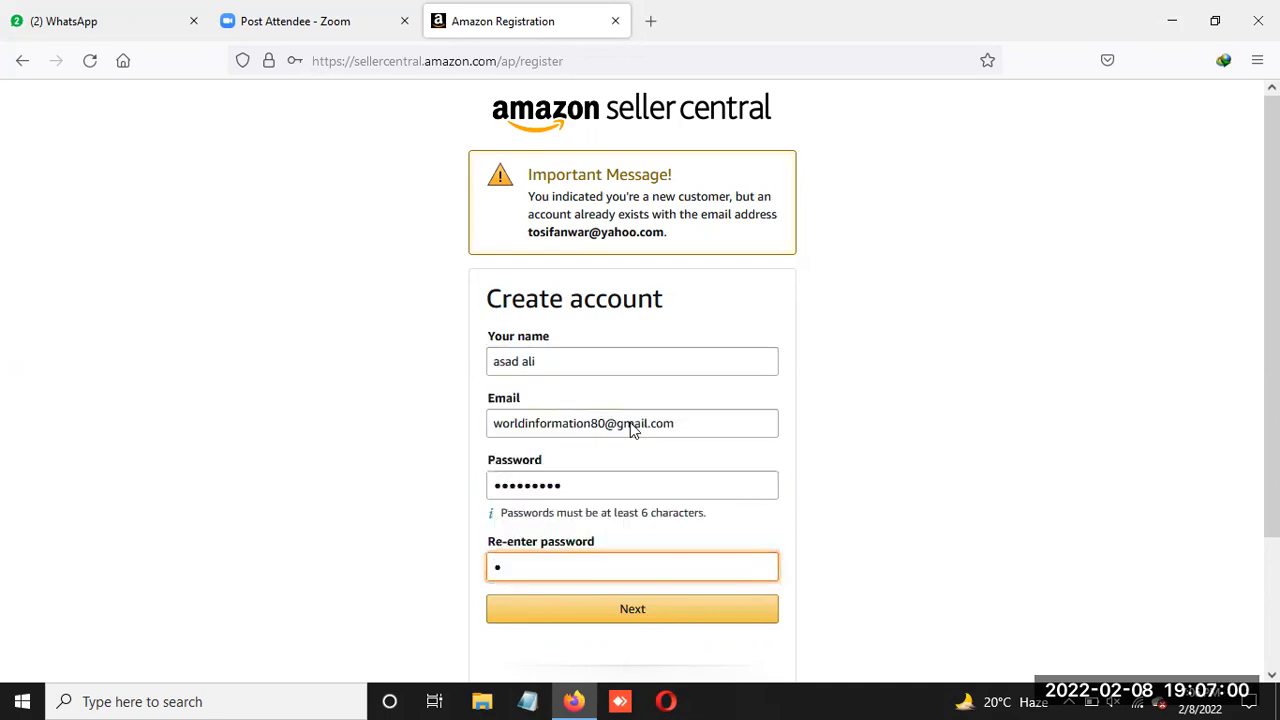
{"action": "left_click", "coordinate": [642, 612]}
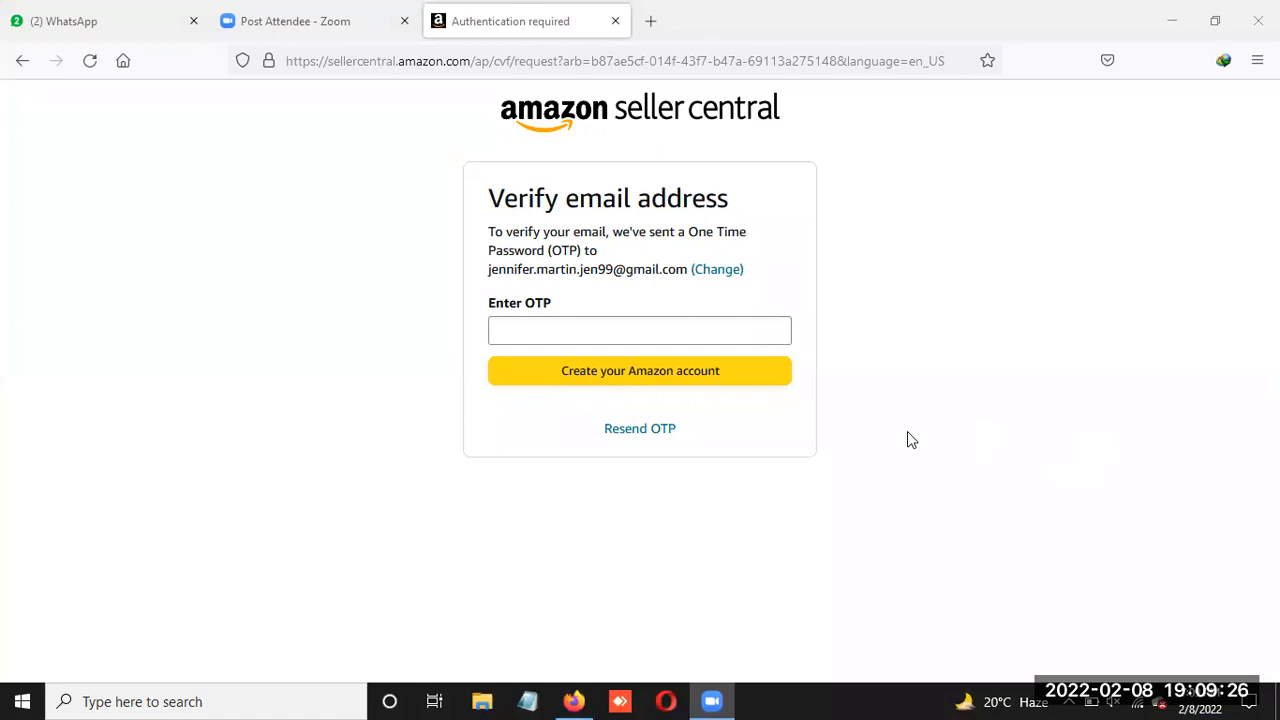
Enter the one-time password sent to the email address and create the Amazon account.
{"action": "left_click", "coordinate": [658, 325]}
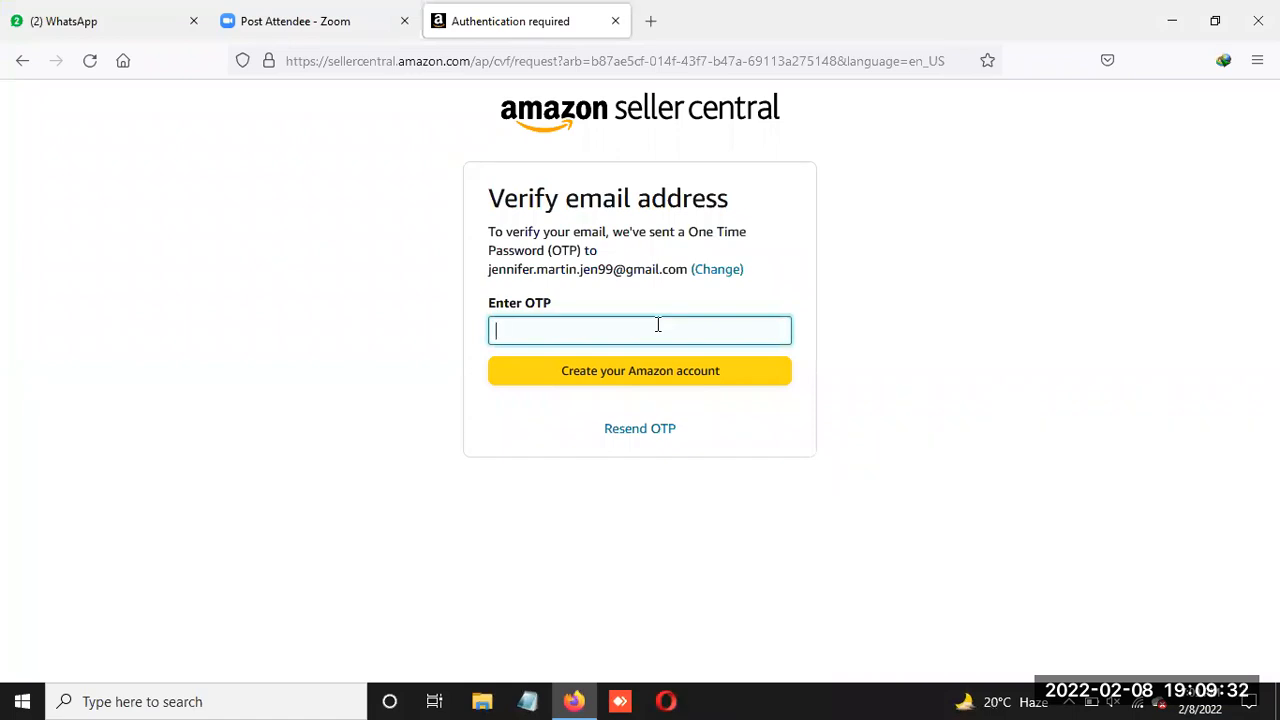
{"action": "left_click", "coordinate": [607, 382]}
{"action": "left_click", "coordinate": [607, 382]}
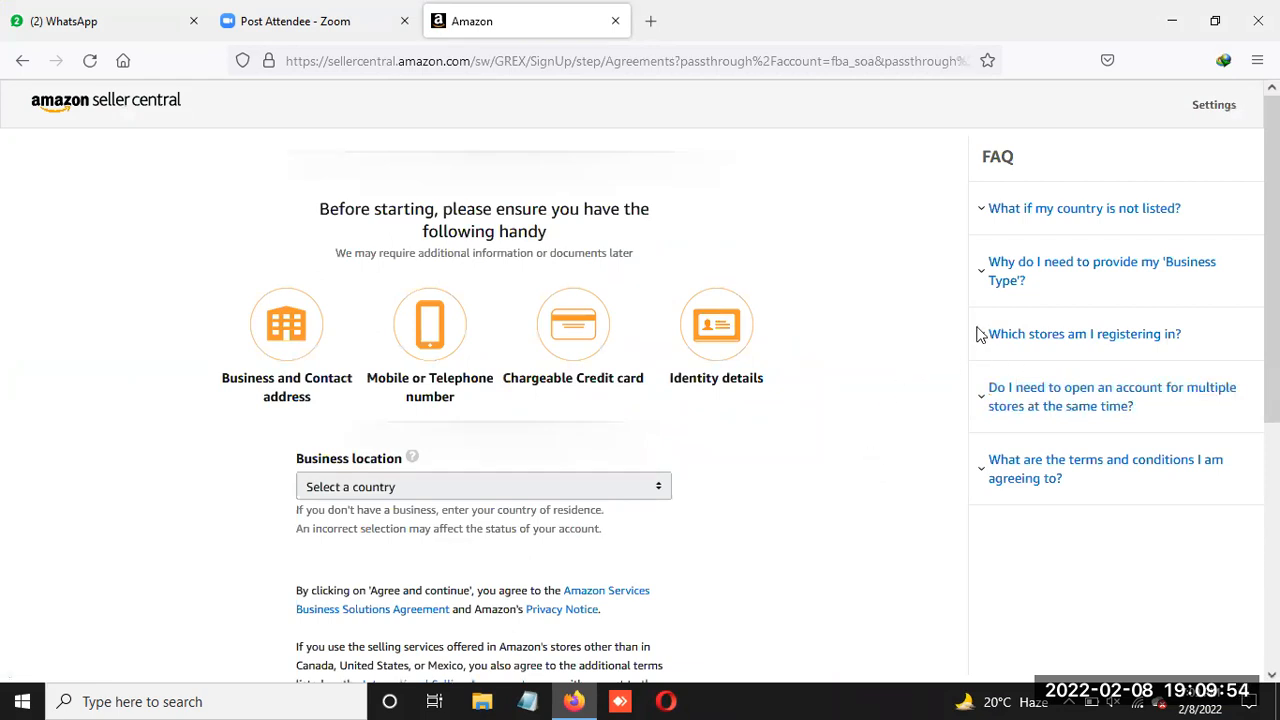
Set the business location to Pakistan.
{"action": "left_click_drag", "start_coordinate": [1272, 264], "coordinate": [1272, 286]}
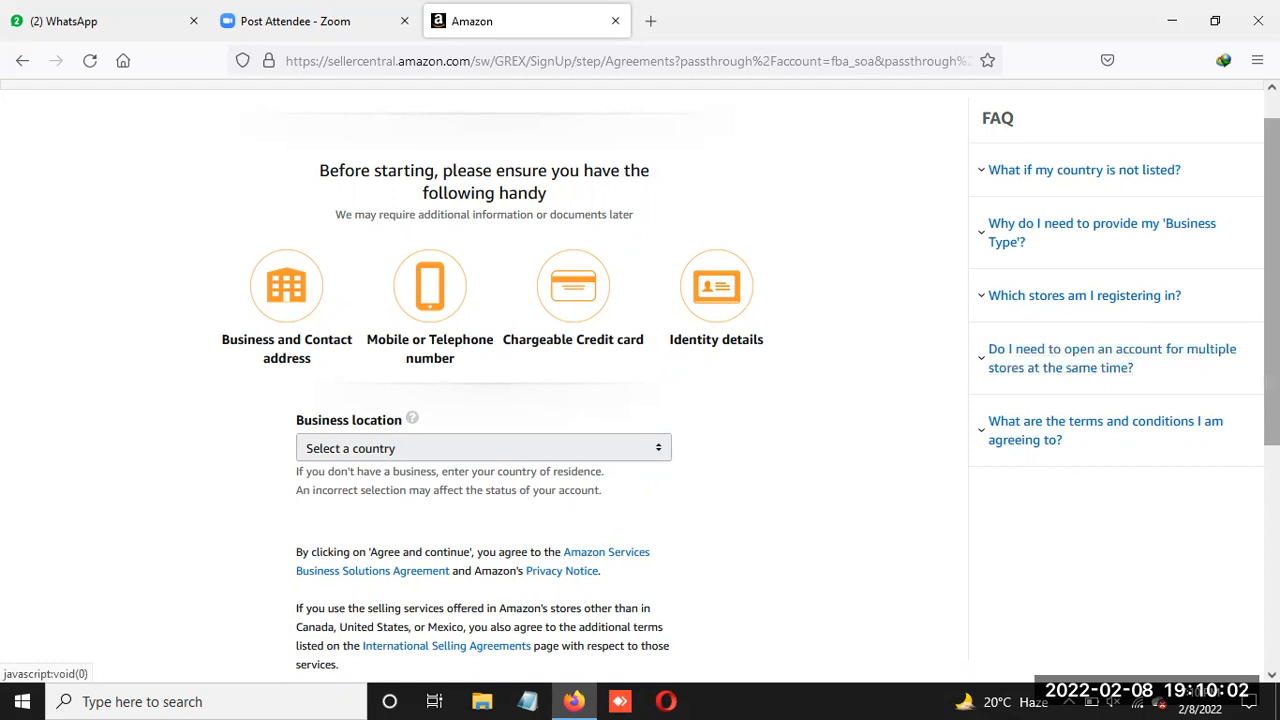
{"action": "scroll", "coordinate": [557, 473], "scroll_direction": "down", "scroll_amount": 1}
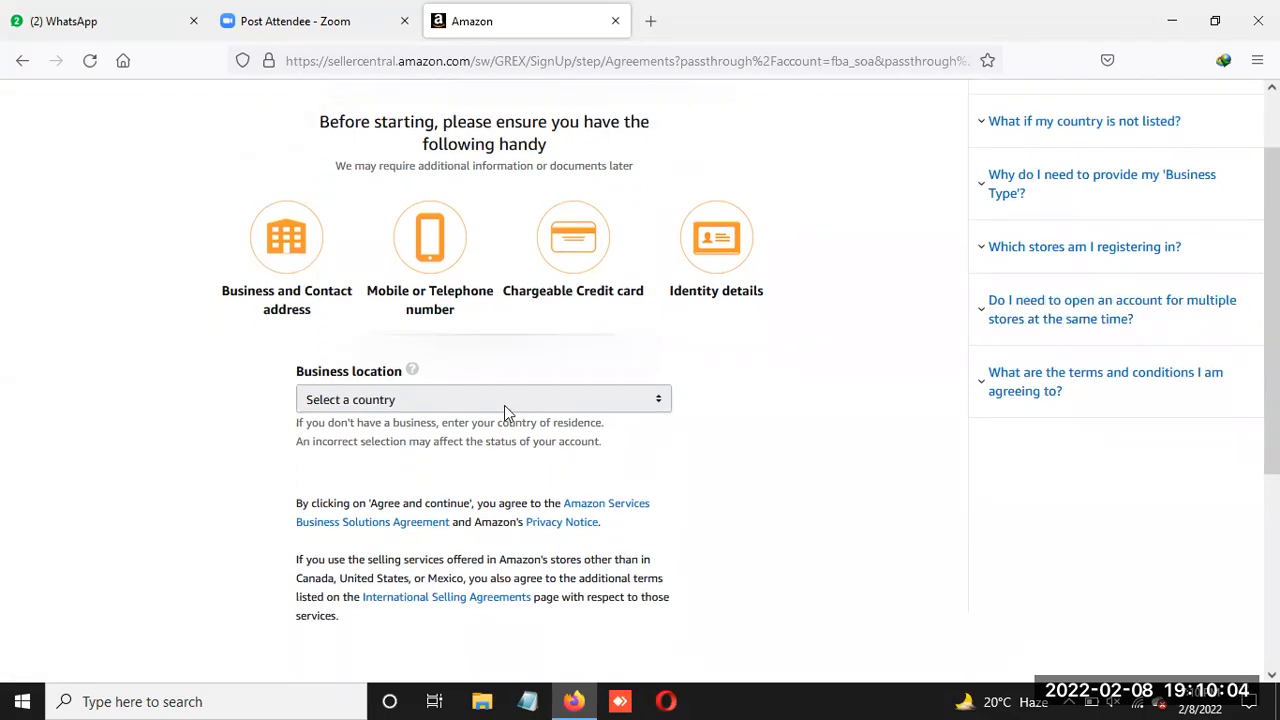
{"action": "left_click", "coordinate": [505, 400]}
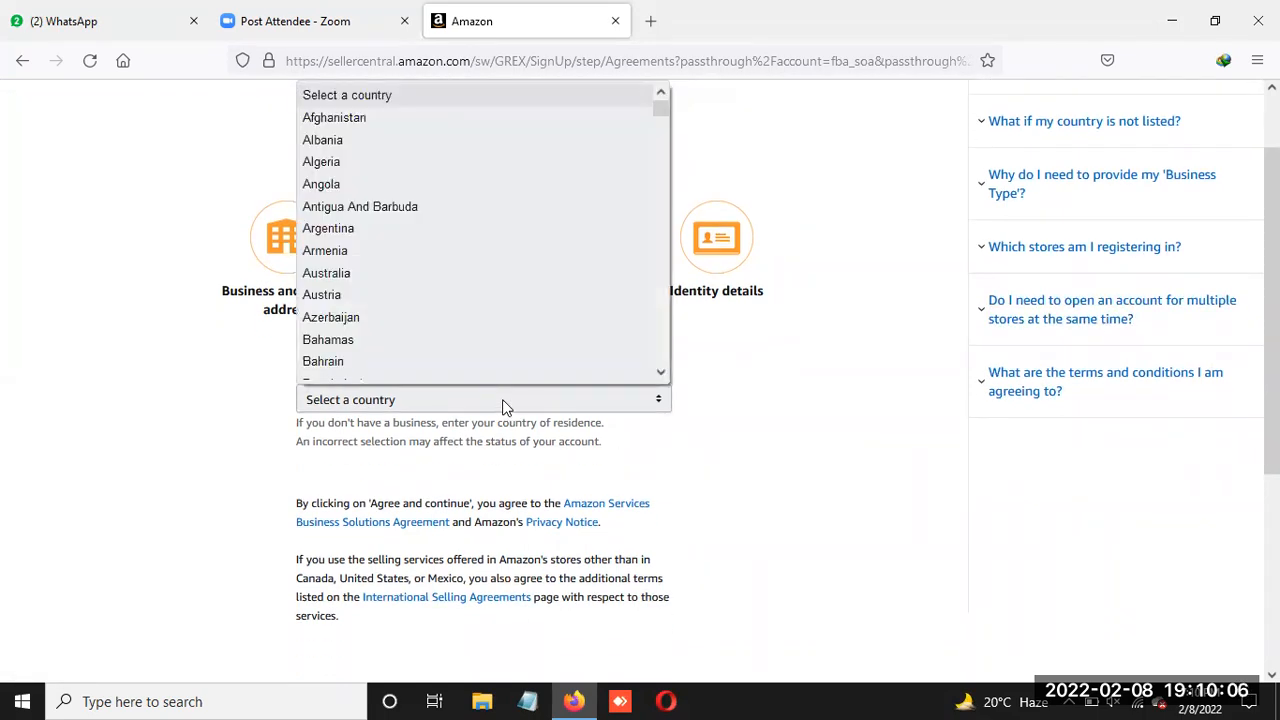
{"action": "type", "text": "pak"}
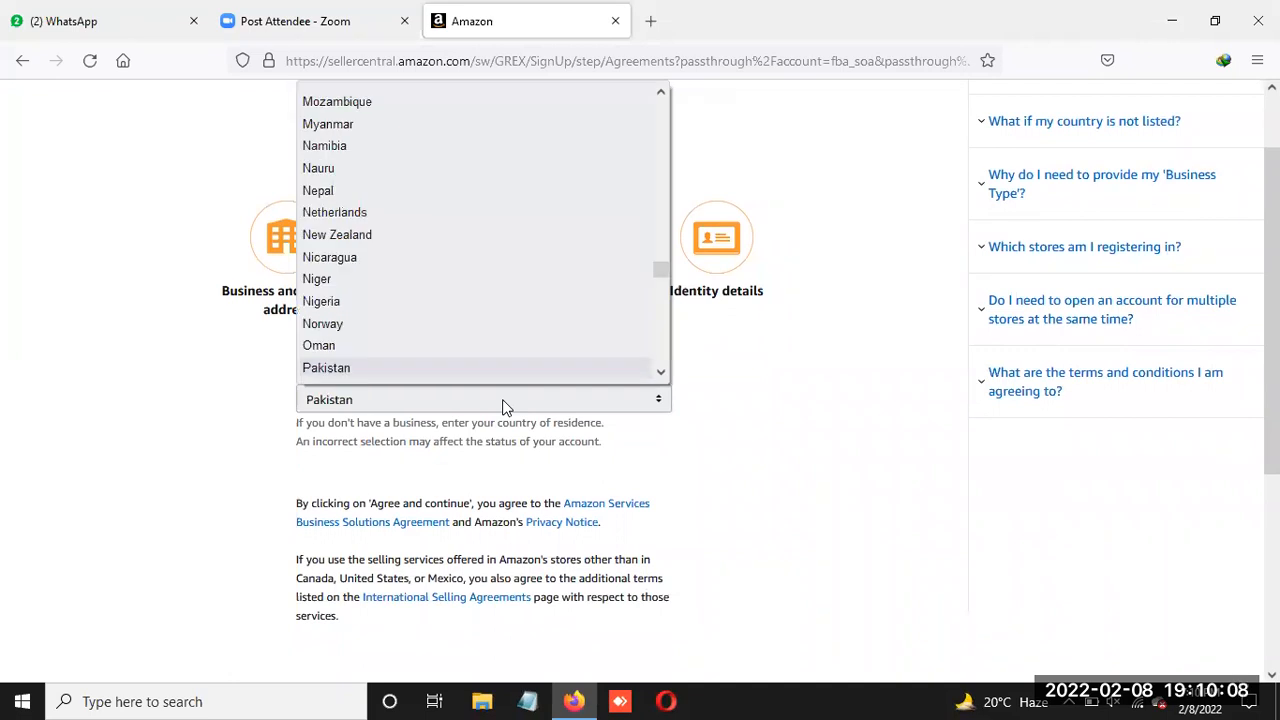
{"action": "key", "text": "Return"}
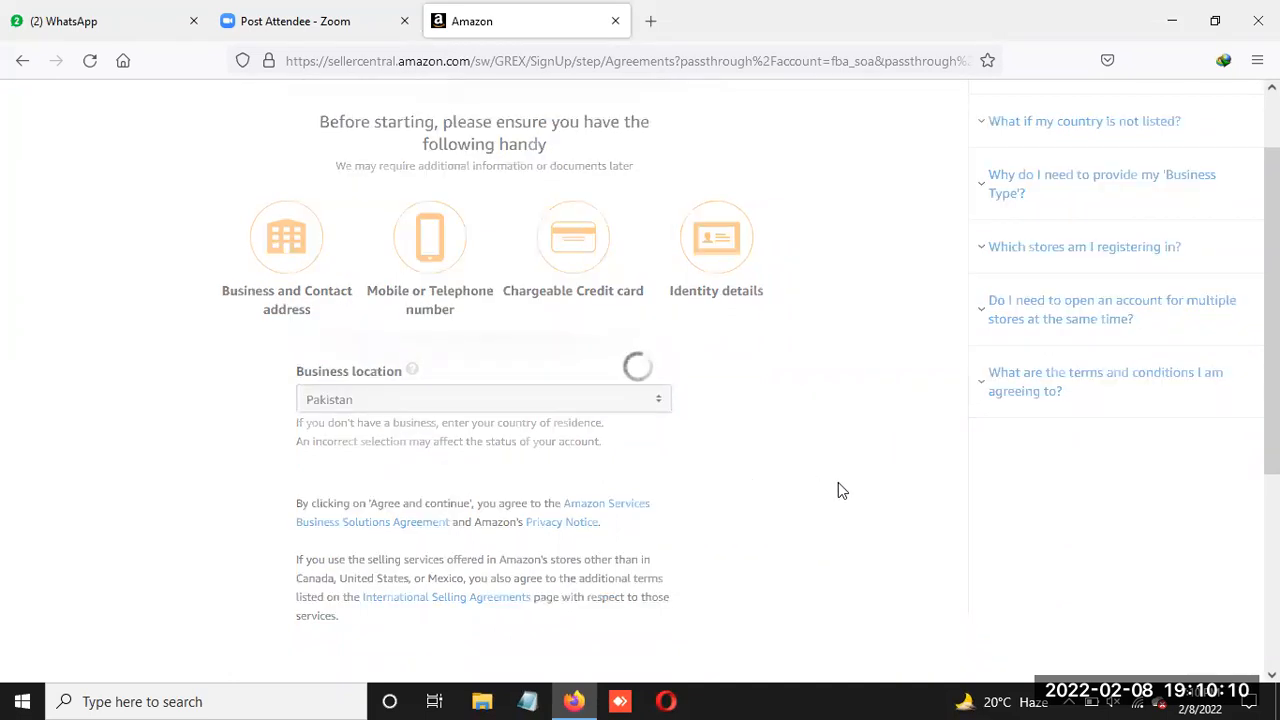
Set the business type to "None, I am an individual".
{"action": "scroll", "coordinate": [724, 419], "scroll_direction": "down", "scroll_amount": 2}
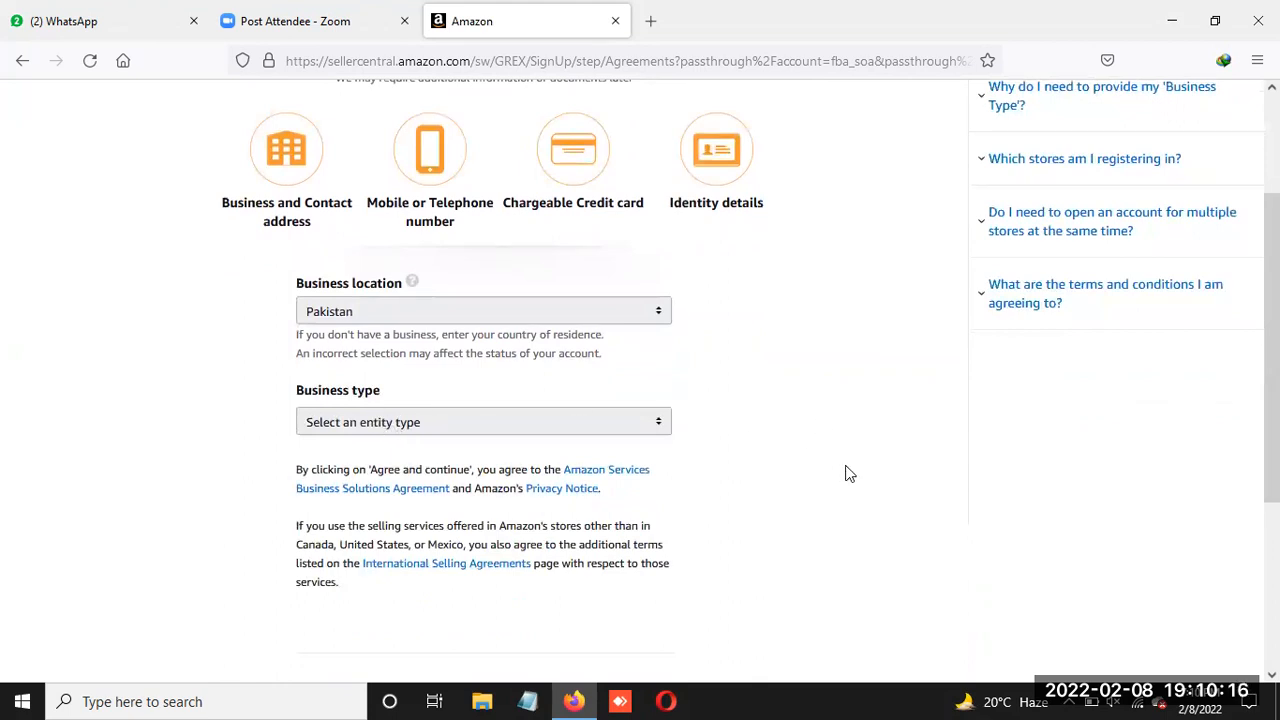
{"action": "left_click", "coordinate": [592, 424]}
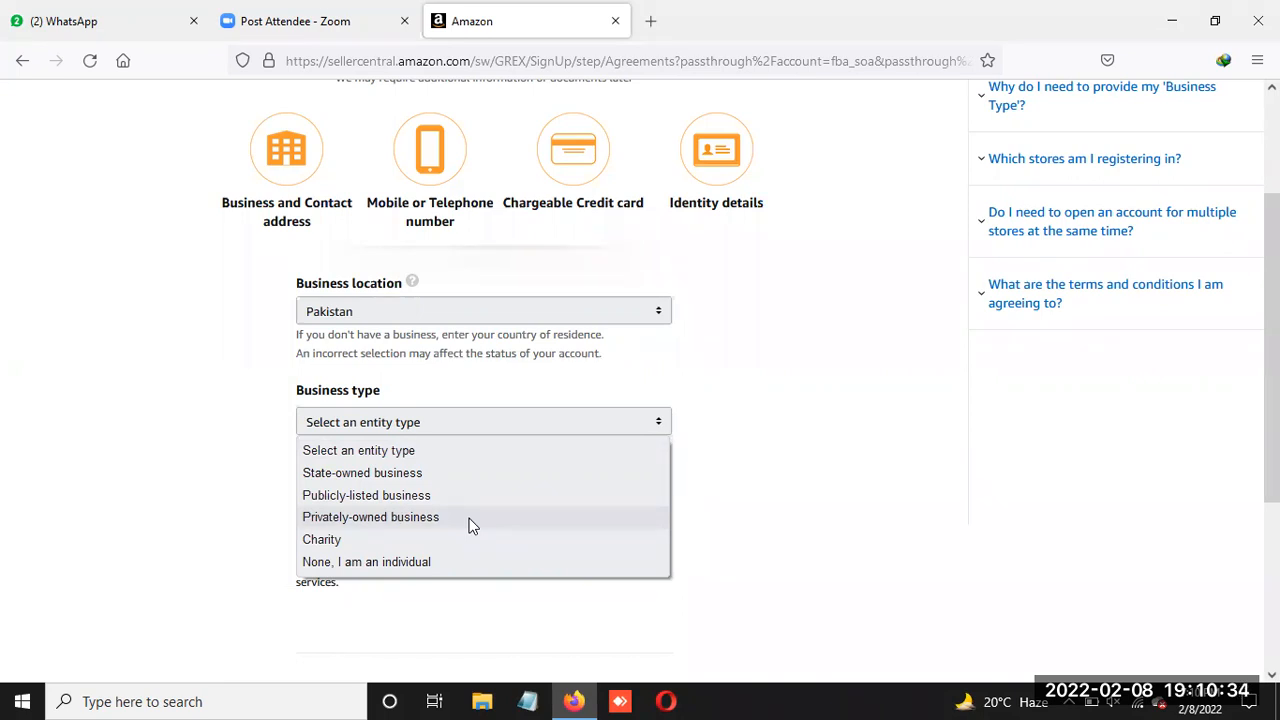
{"action": "left_click", "coordinate": [437, 568]}
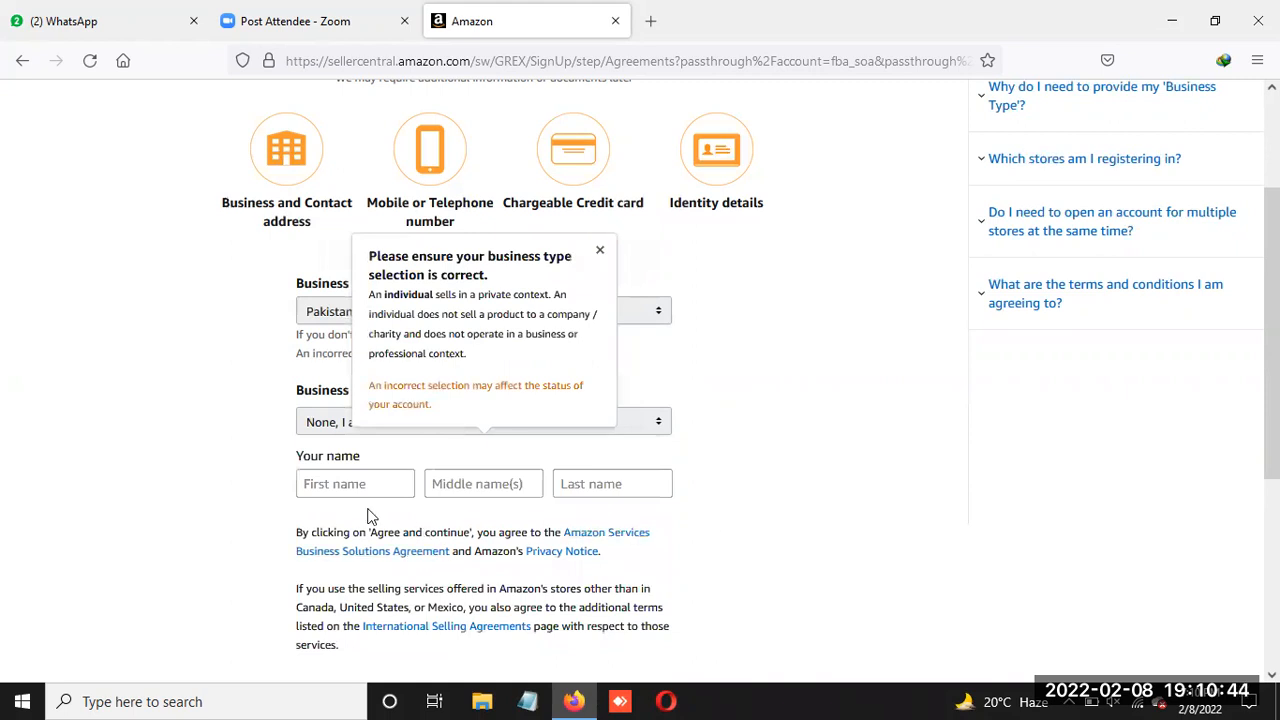
Enter the seller's first and last name, leaving the middle name empty, and dismiss the business type notice.
{"action": "left_click", "coordinate": [350, 483]}
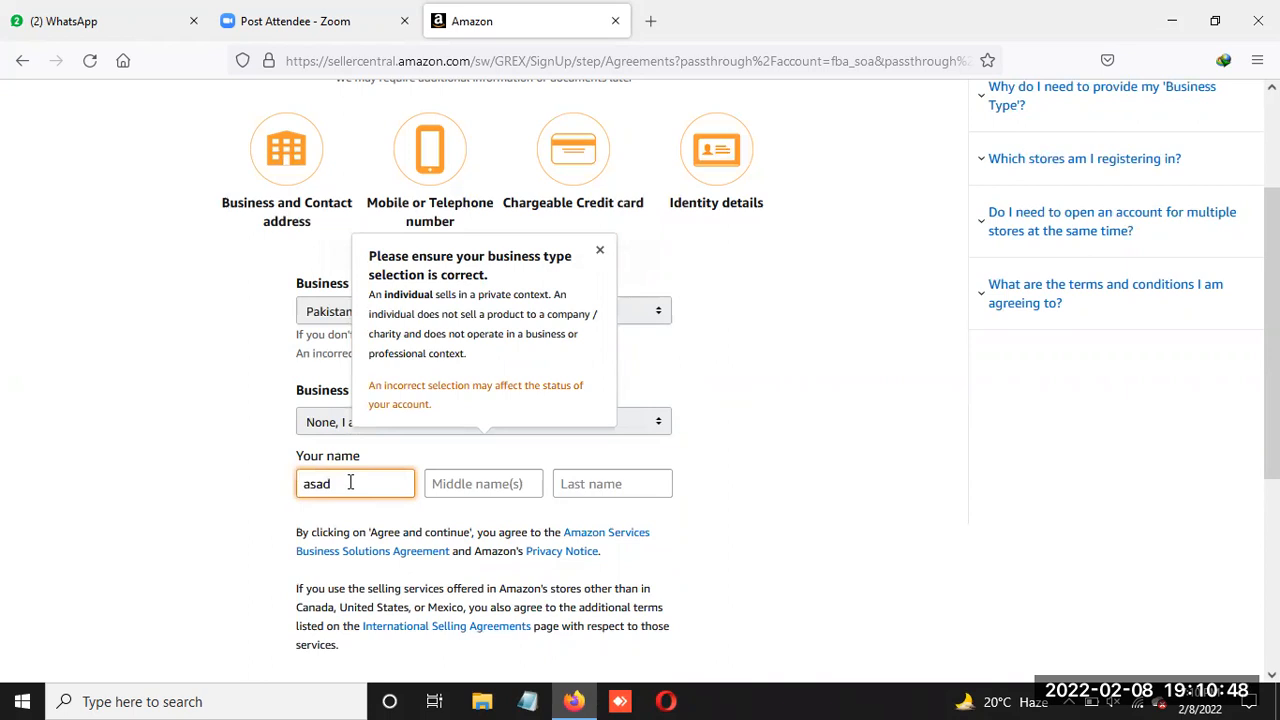
{"action": "key", "text": "Tab"}
{"action": "key", "text": "Tab"}
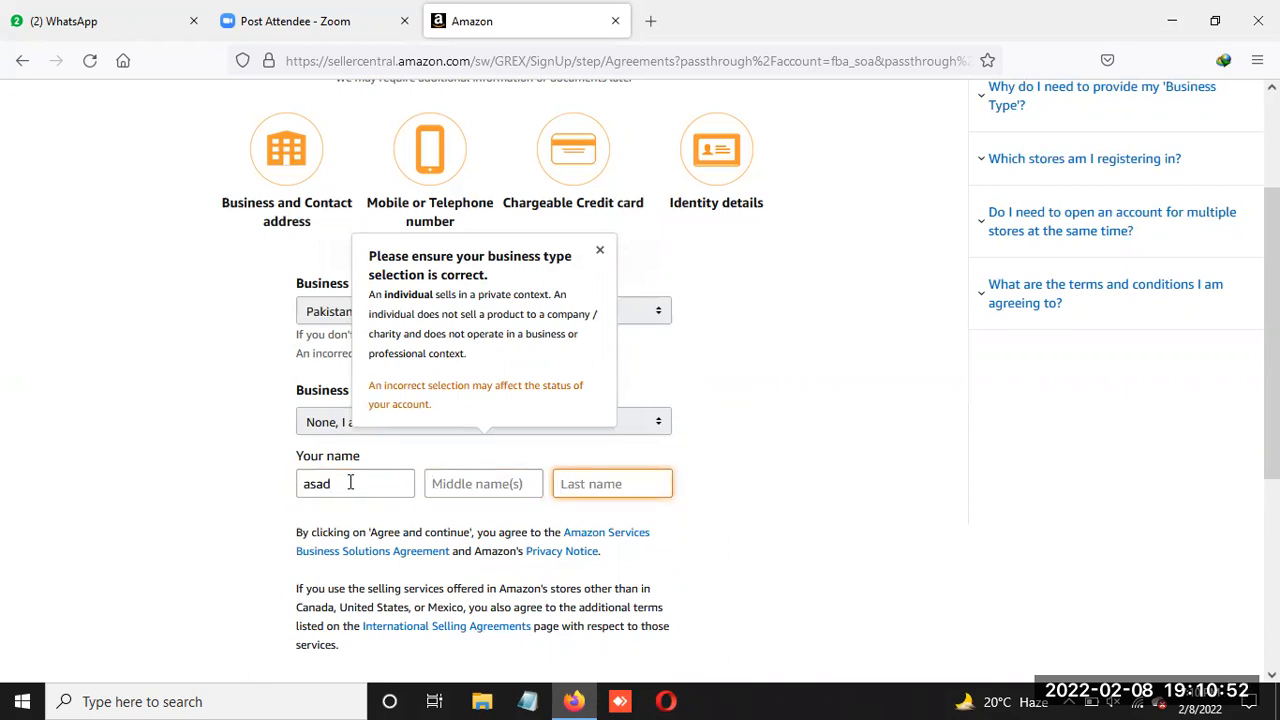
{"action": "left_click", "coordinate": [772, 508]}
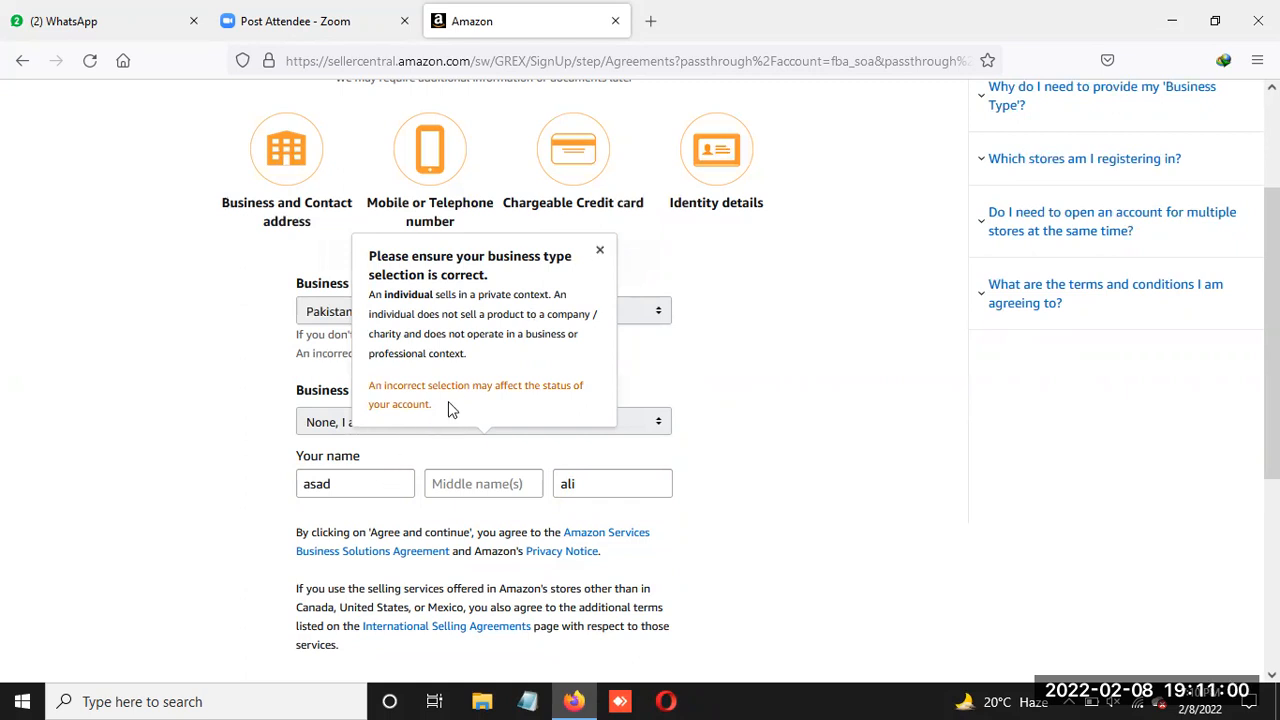
{"action": "left_click", "coordinate": [600, 253]}
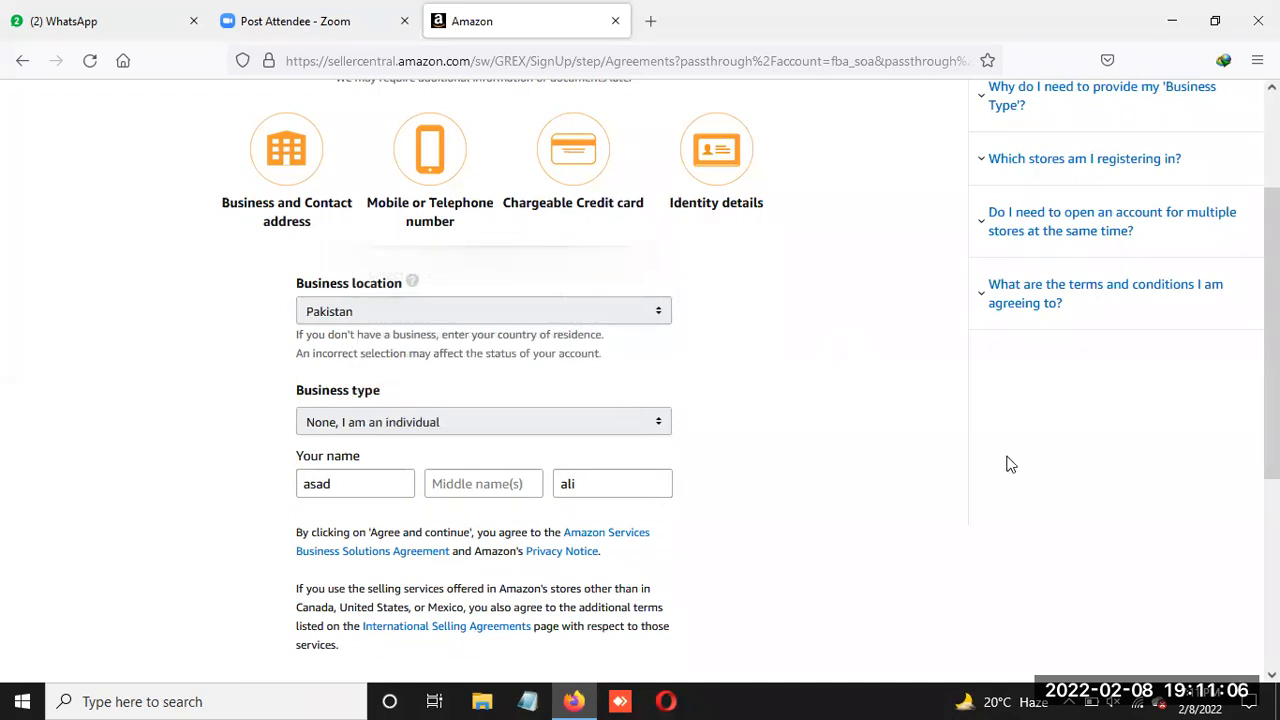
Accept the seller agreements and continue to the individual information form.
{"action": "scroll", "coordinate": [1271, 350], "scroll_direction": "down", "scroll_amount": 2}
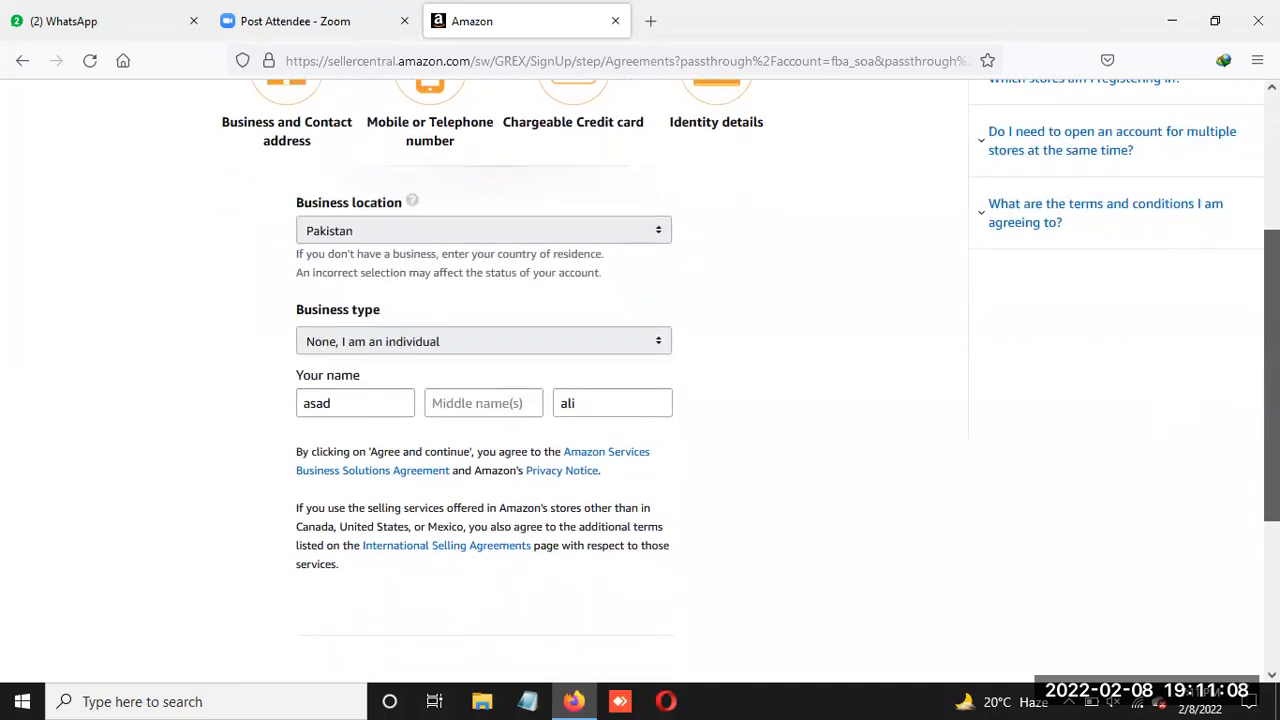
{"action": "scroll", "coordinate": [1271, 350], "scroll_direction": "down", "scroll_amount": 1}
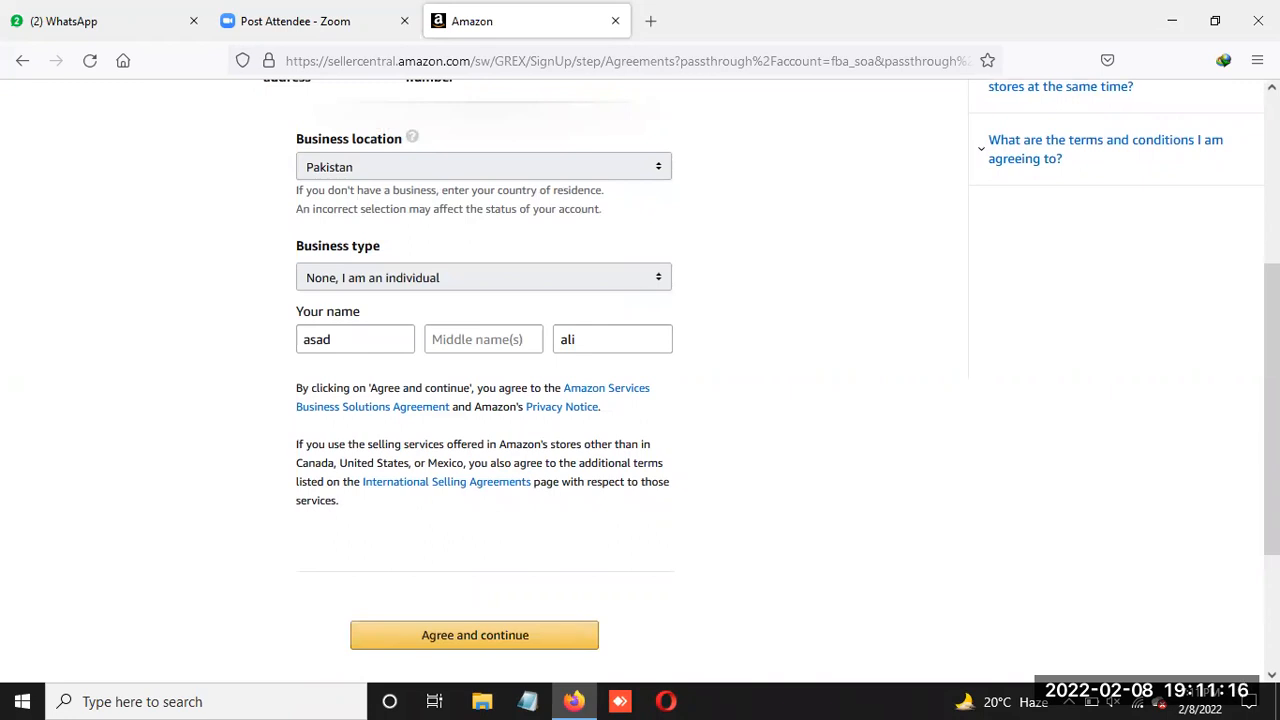
{"action": "scroll", "coordinate": [557, 480], "scroll_direction": "down", "scroll_amount": 2}
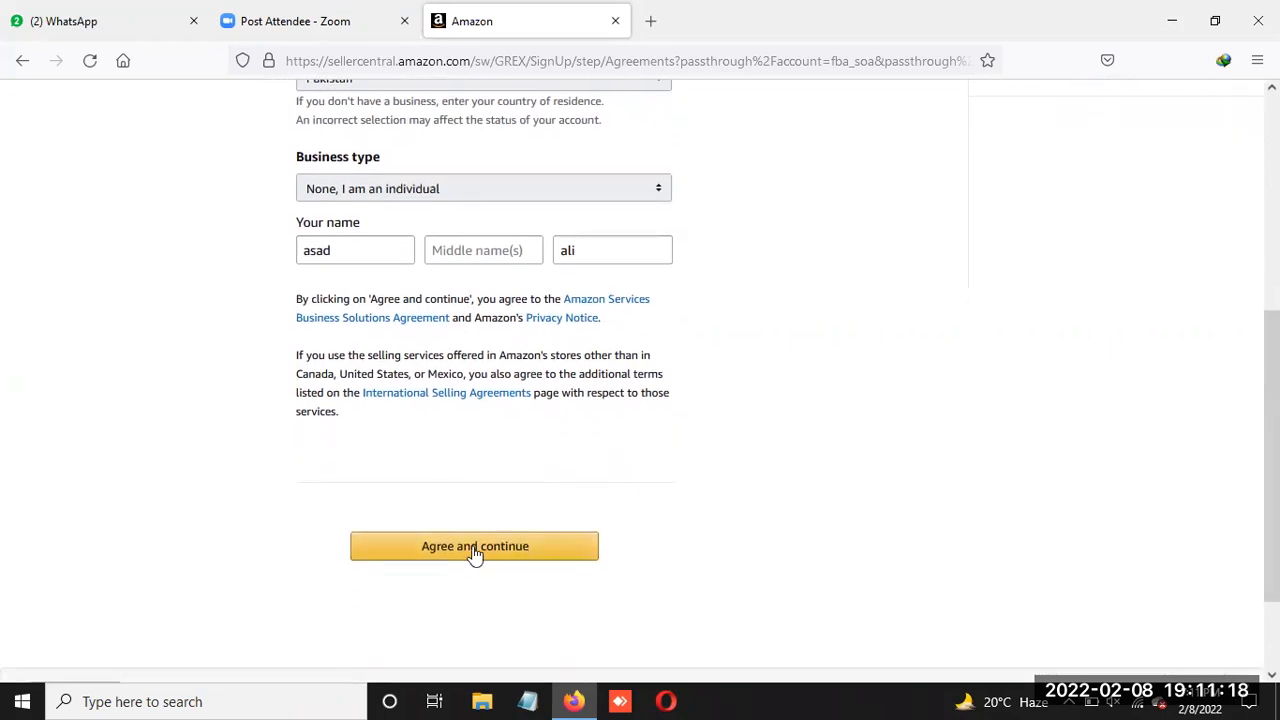
{"action": "left_click", "coordinate": [475, 552]}
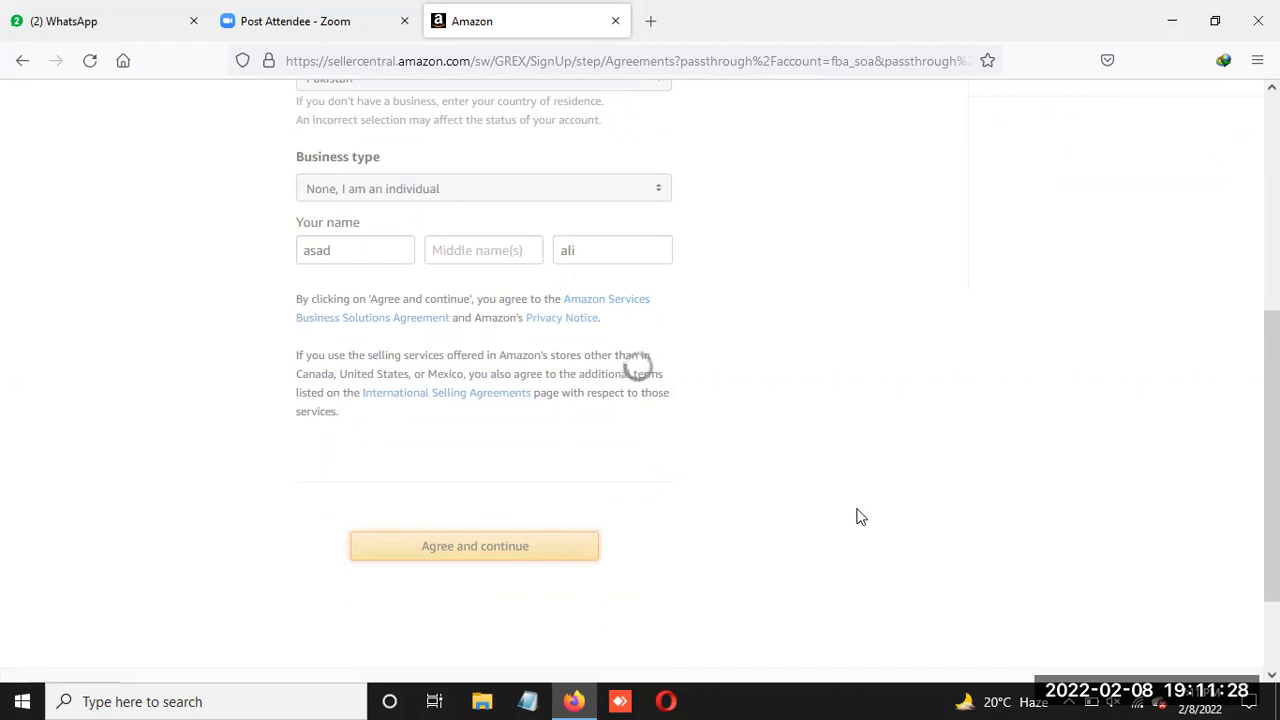
{"action": "left_click_drag", "start_coordinate": [1272, 415], "coordinate": [1272, 294]}
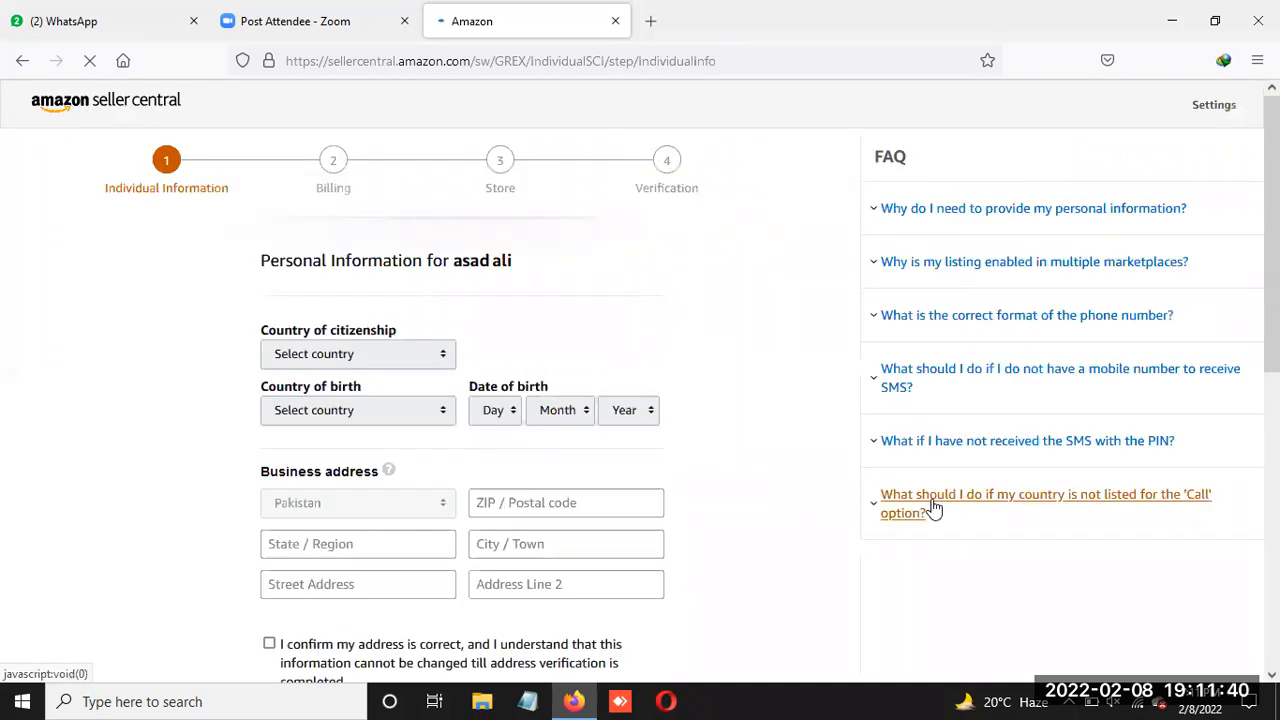
{"action": "left_click_drag", "start_coordinate": [1271, 345], "coordinate": [1271, 356]}
{"action": "left_click_drag", "start_coordinate": [1271, 250], "coordinate": [1271, 238]}
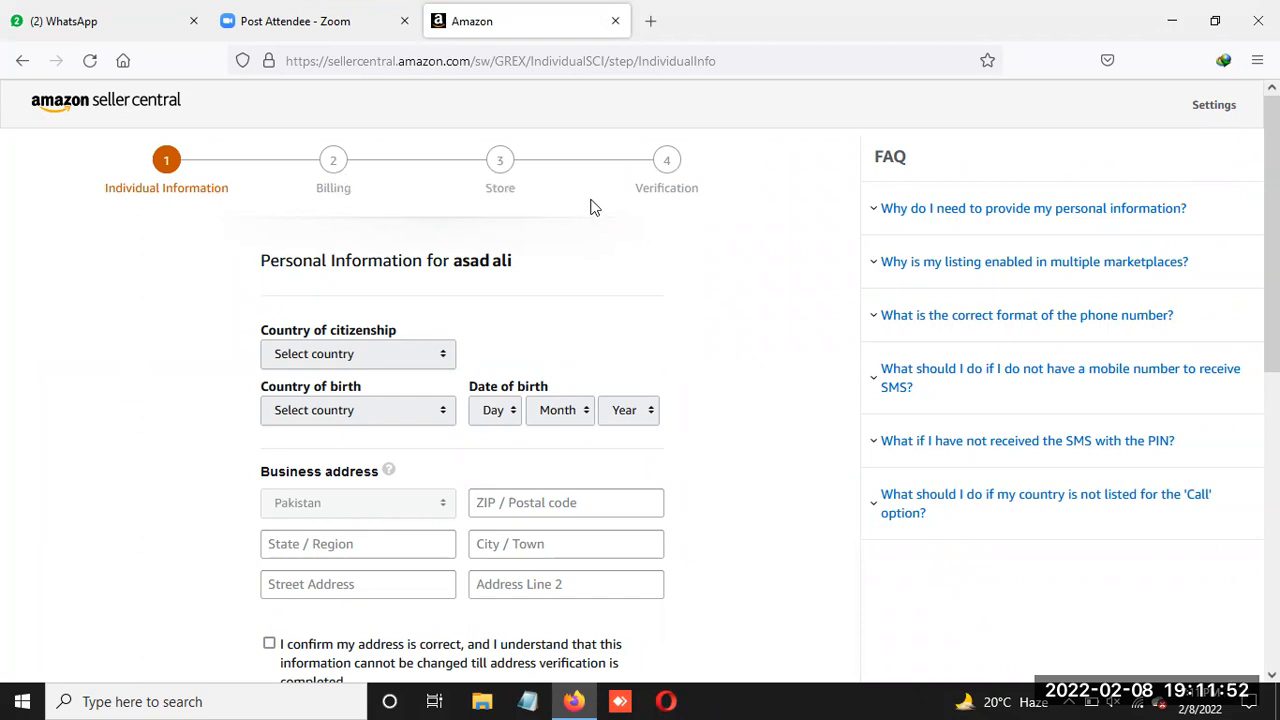
{"action": "left_click_drag", "start_coordinate": [1272, 208], "coordinate": [1272, 206]}
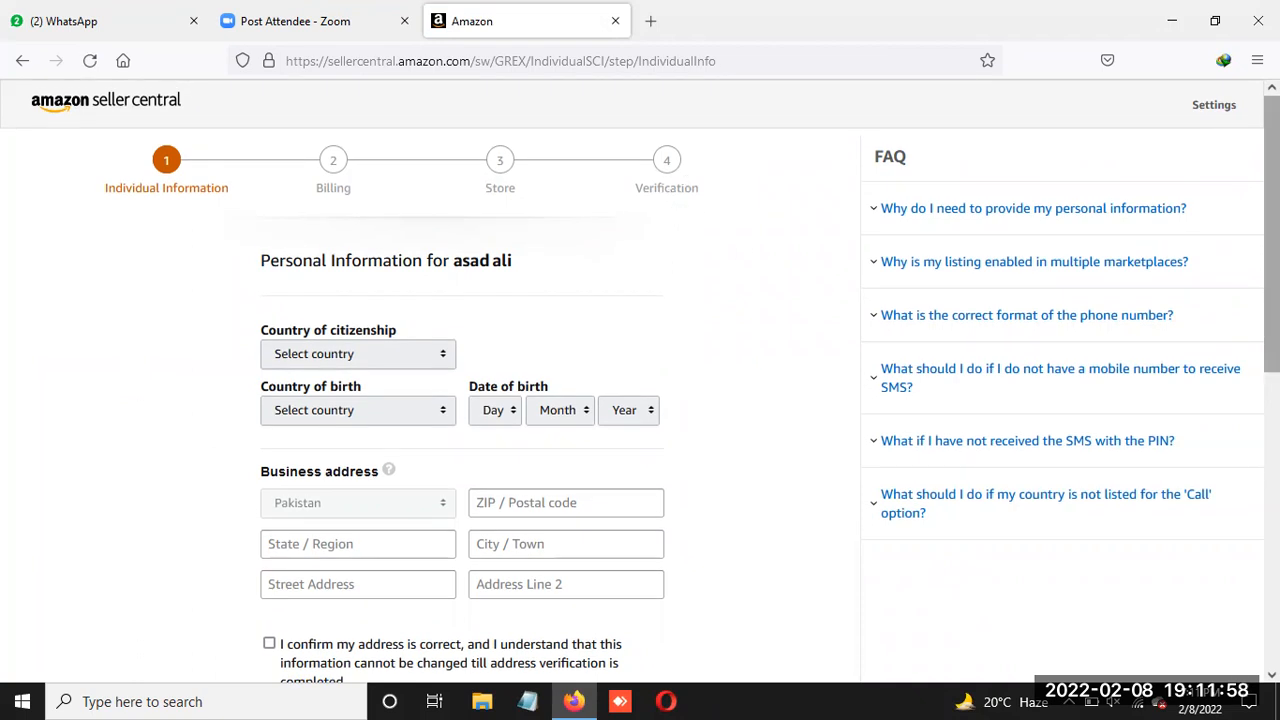
Set both the country of citizenship and the country of birth to Pakistan.
{"action": "scroll", "coordinate": [1272, 250], "scroll_direction": "down", "scroll_amount": 1}
{"action": "left_click_drag", "start_coordinate": [1272, 255], "coordinate": [1272, 265]}
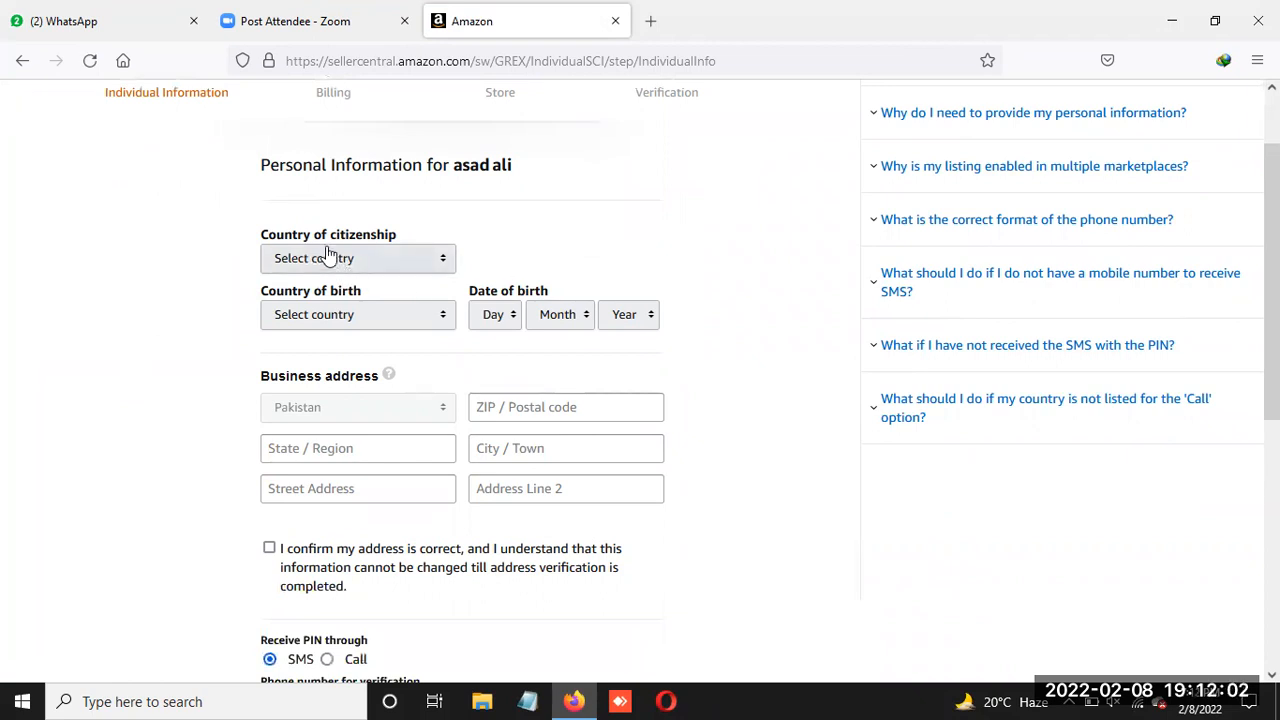
{"action": "left_click", "coordinate": [388, 258]}
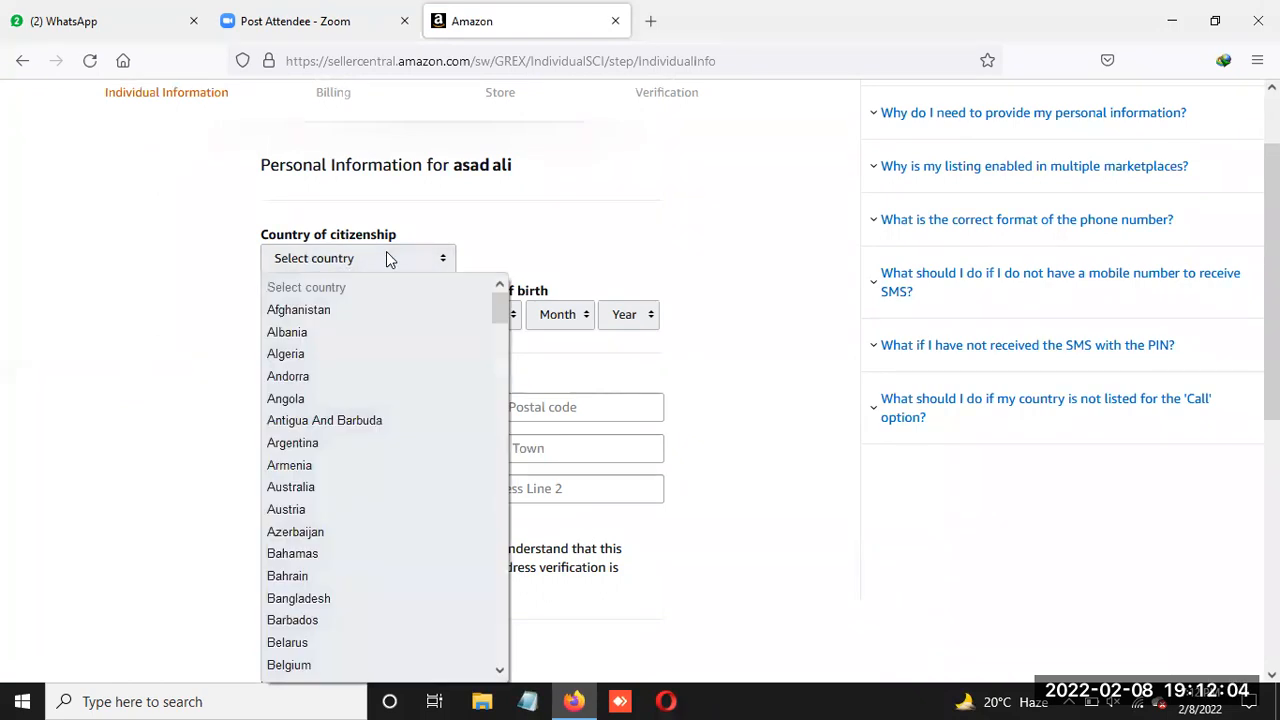
{"action": "type", "text": "p"}
{"action": "key", "text": "Return"}
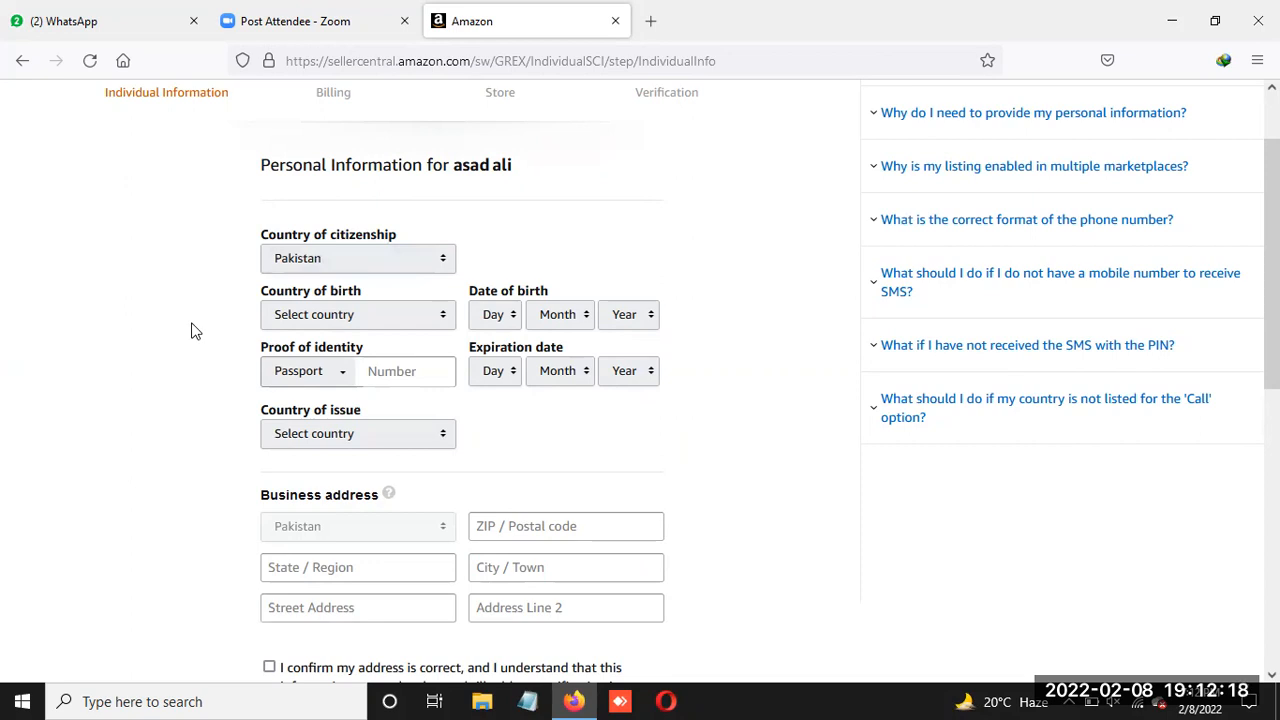
{"action": "left_click", "coordinate": [384, 316]}
{"action": "key", "text": "p"}
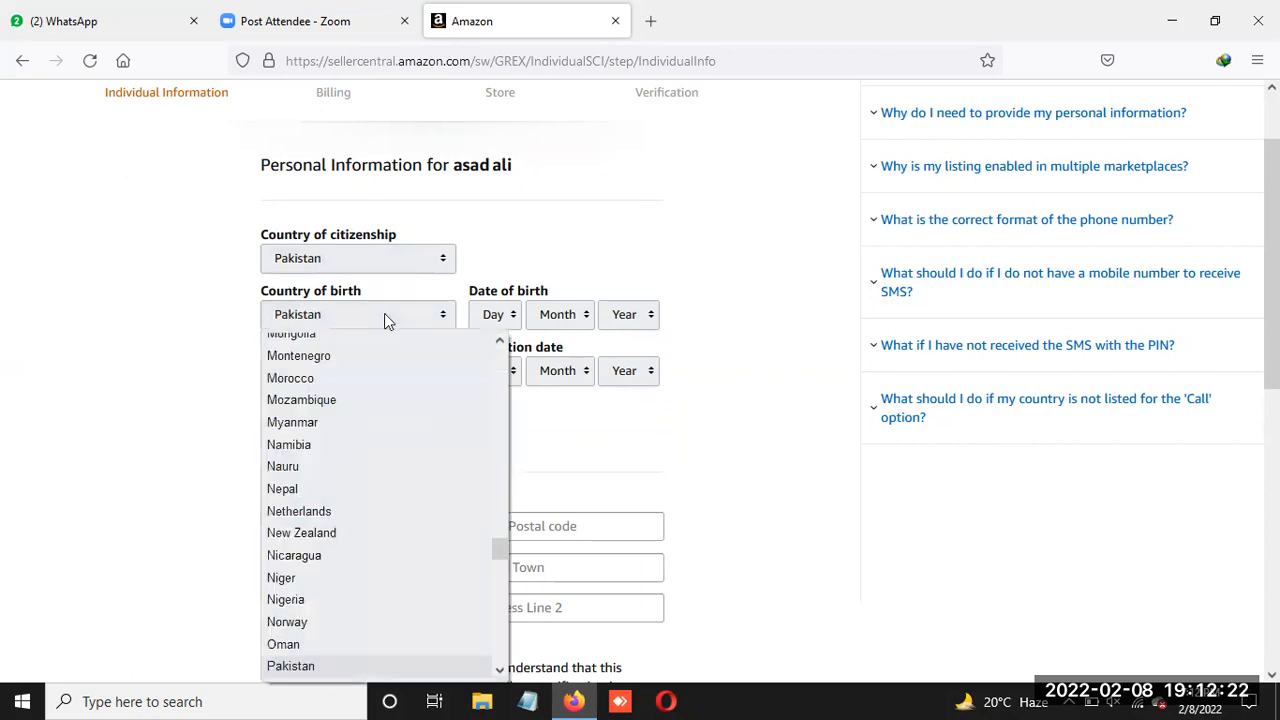
{"action": "key", "text": "Return"}
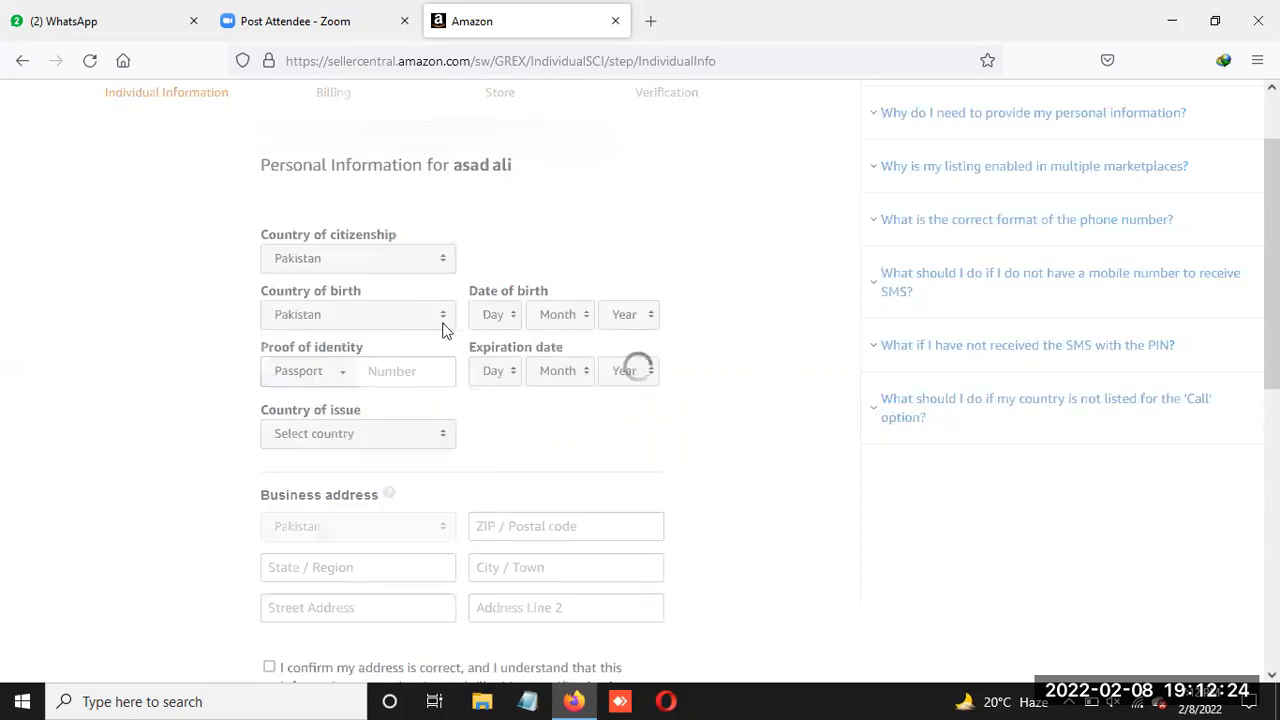
Fill in the seller's date of birth by choosing its day, month and year.
{"action": "left_click", "coordinate": [493, 318]}
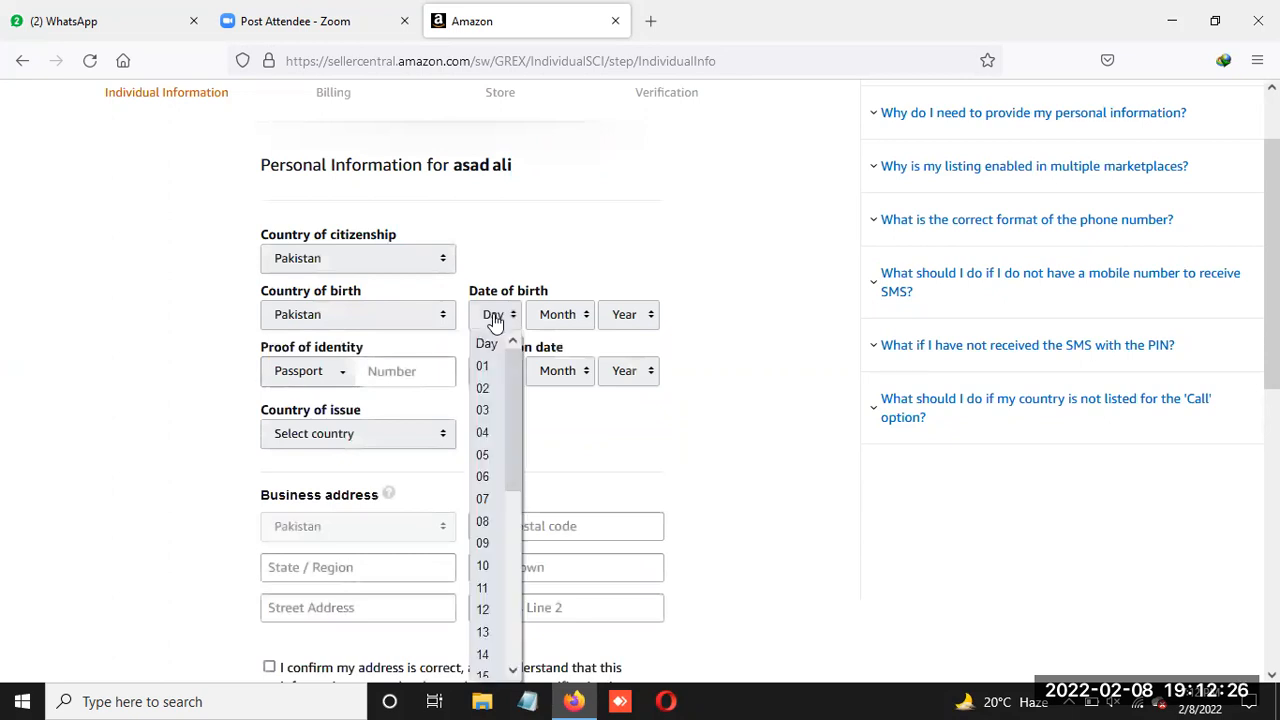
{"action": "left_click", "coordinate": [495, 365]}
{"action": "left_click", "coordinate": [553, 316]}
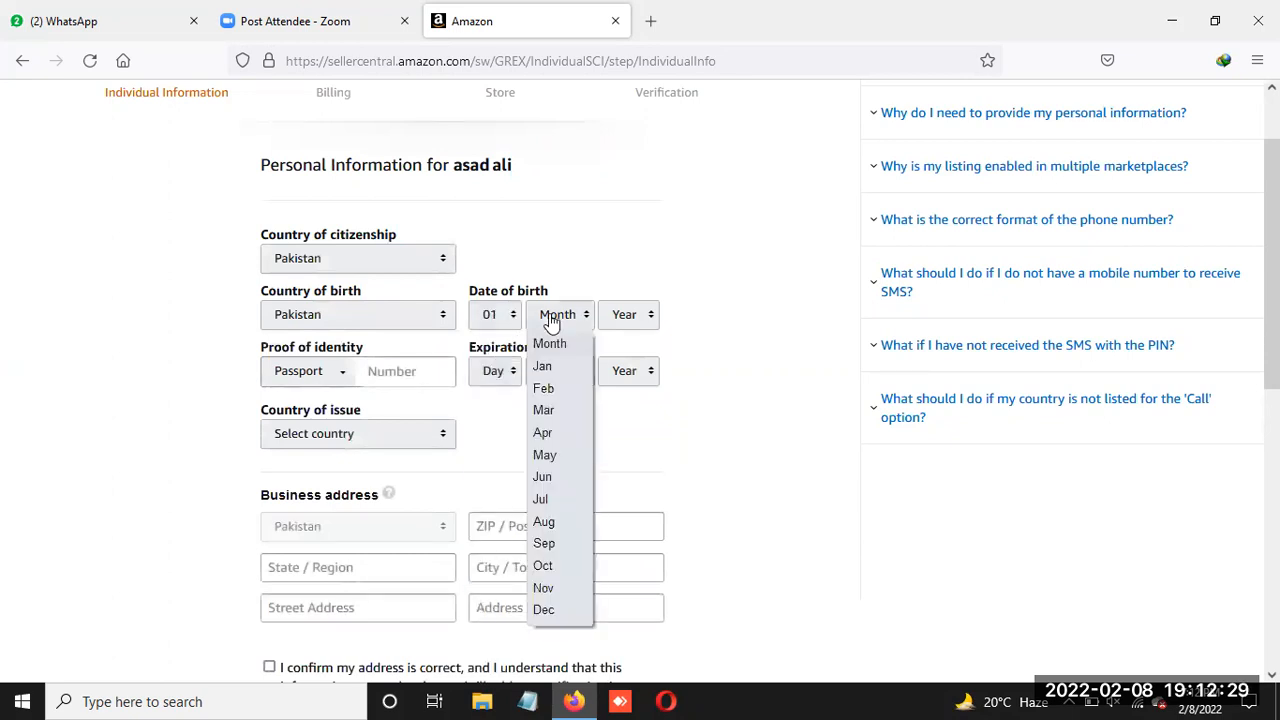
{"action": "left_click", "coordinate": [558, 369]}
{"action": "left_click", "coordinate": [624, 316]}
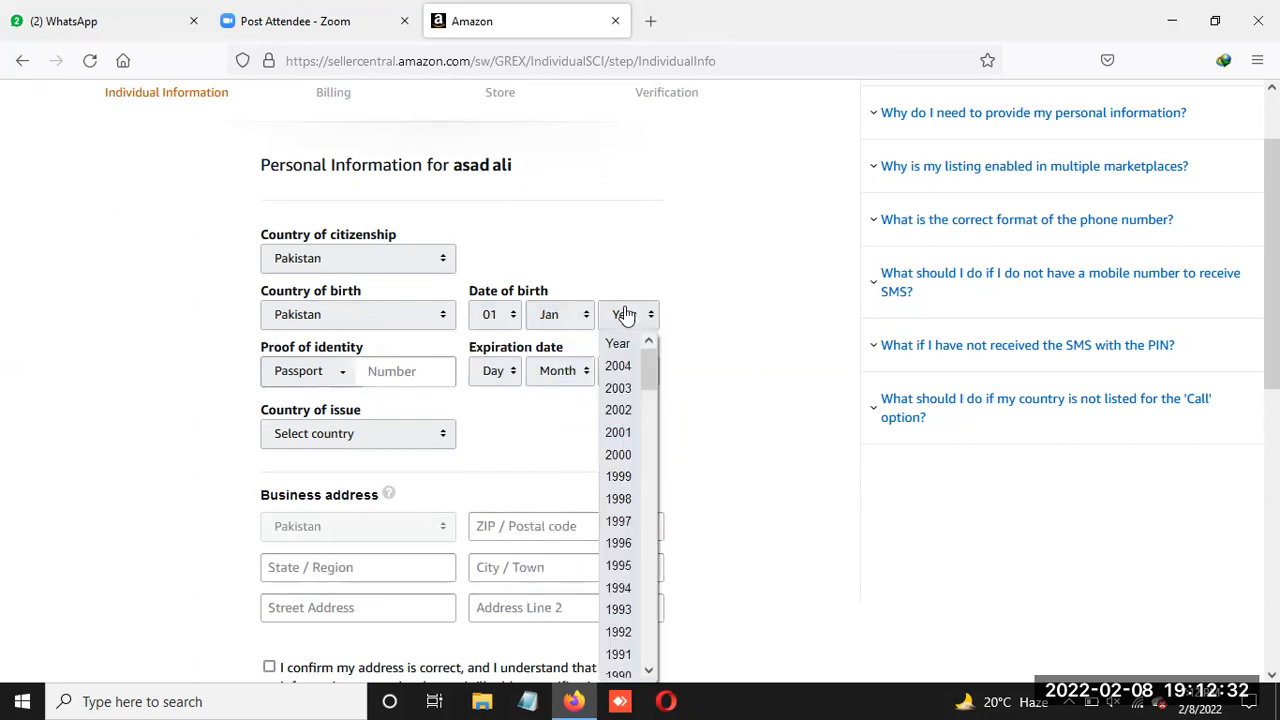
{"action": "mouse_move", "coordinate": [654, 392]}
{"action": "left_mouse_down"}
{"action": "mouse_move", "coordinate": [674, 471]}
{"action": "mouse_move", "coordinate": [654, 379]}
{"action": "left_mouse_up"}
{"action": "left_click", "coordinate": [619, 444]}
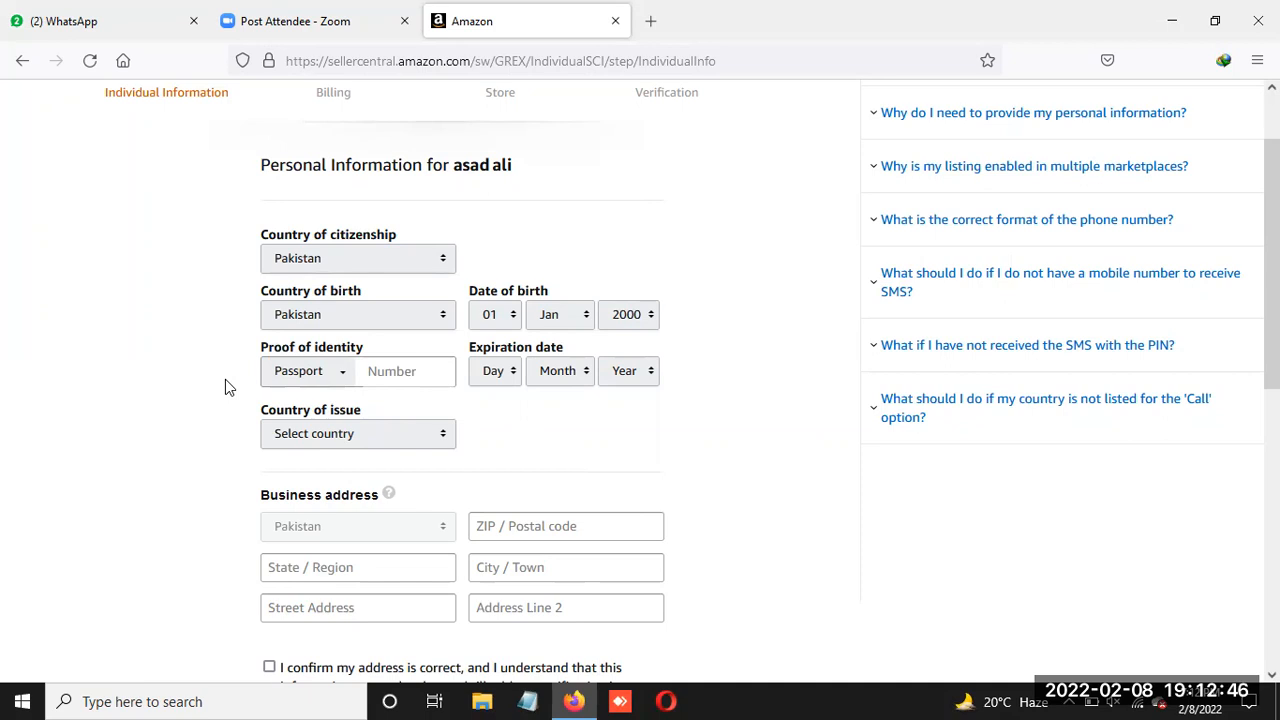
Choose National ID as the proof of identity and enter the seller's national ID number.
{"action": "left_click", "coordinate": [342, 381]}
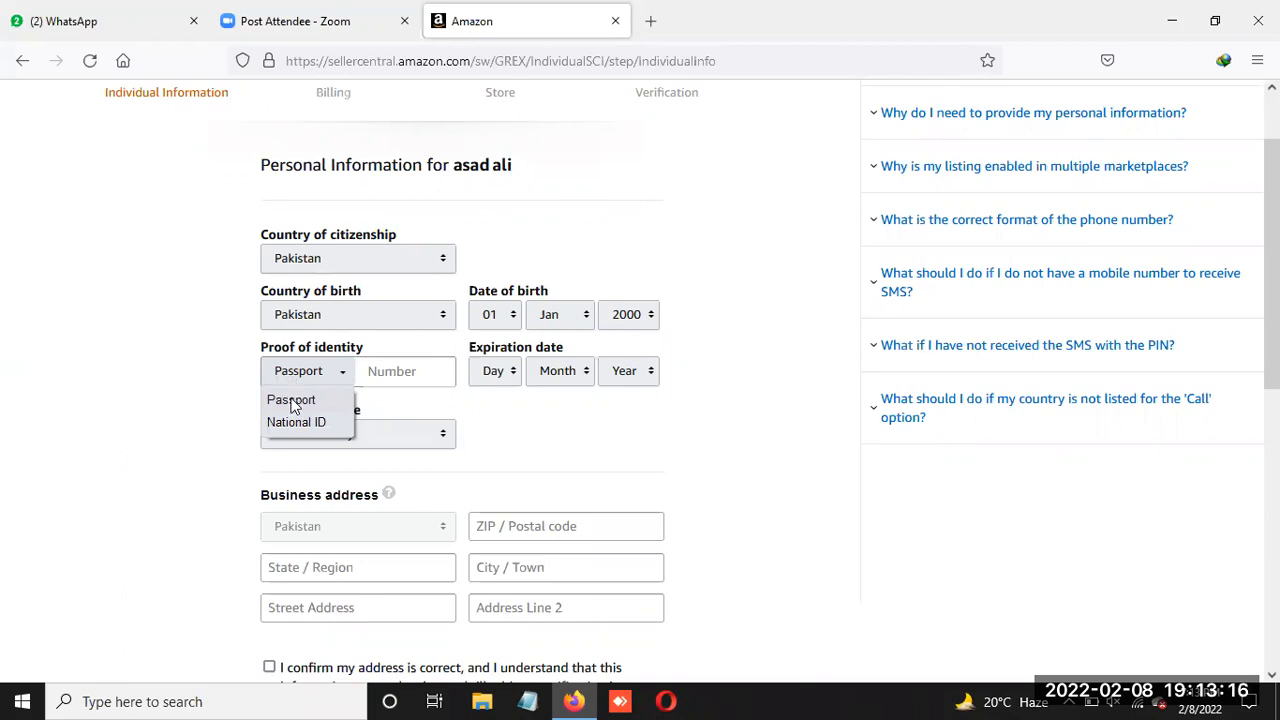
{"action": "left_click", "coordinate": [285, 437]}
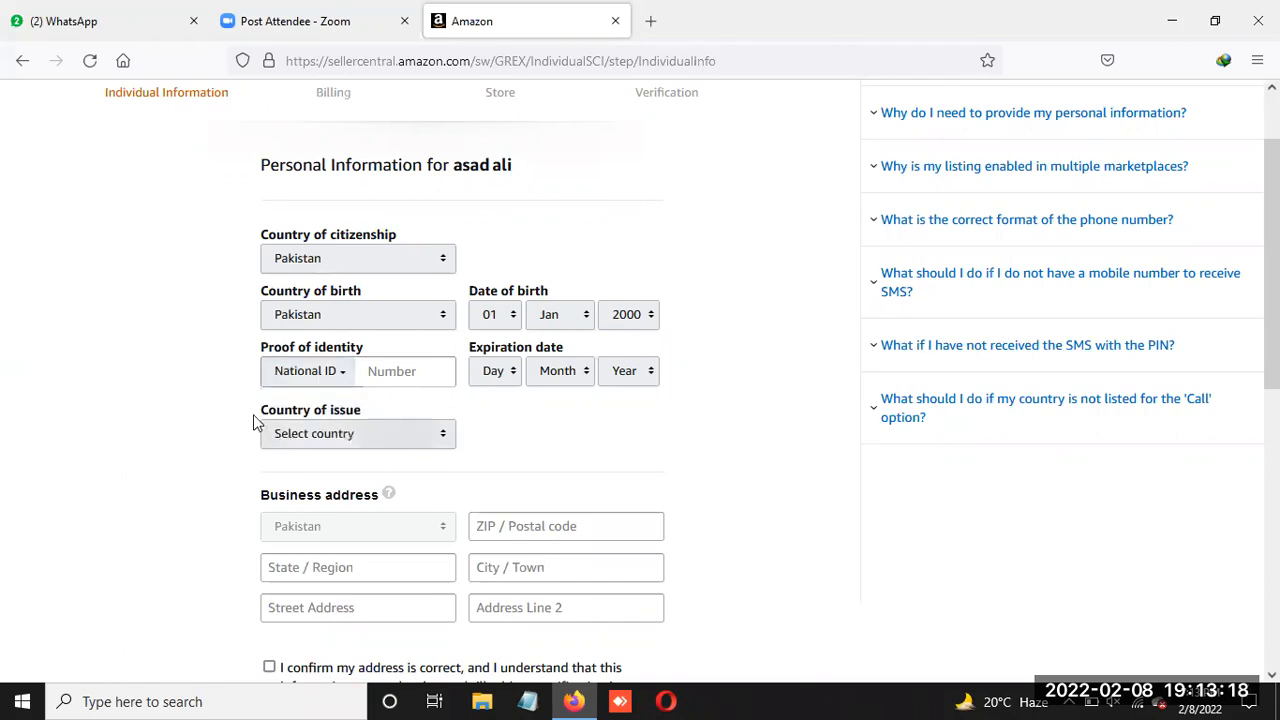
{"action": "left_click", "coordinate": [395, 372]}
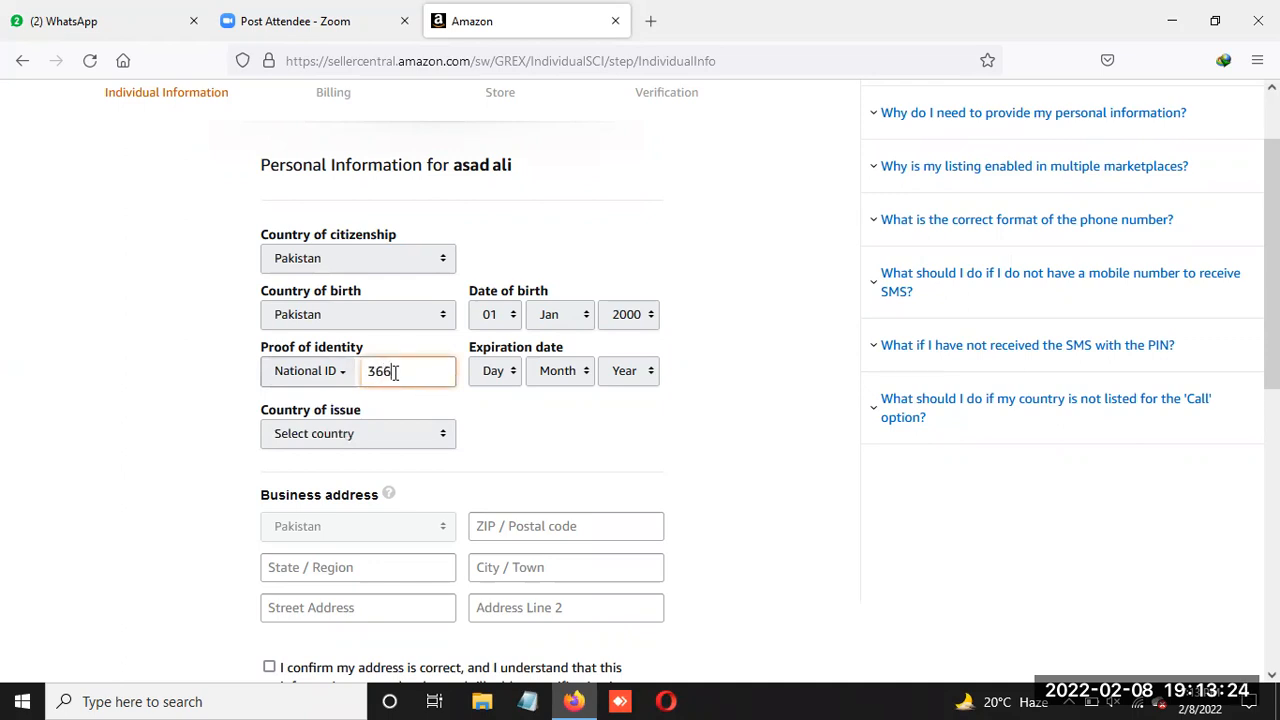
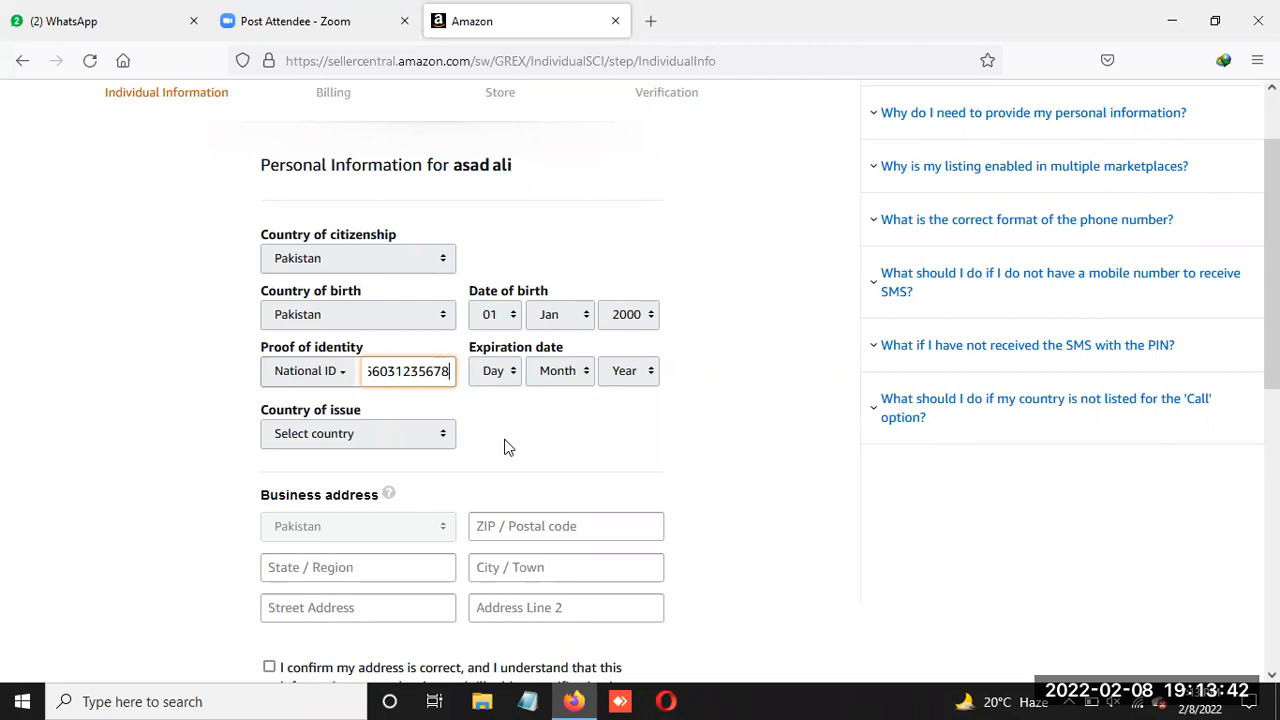
Set the expiration date of the proof of identity to 01 Jan 2029.
{"action": "left_click", "coordinate": [487, 384]}
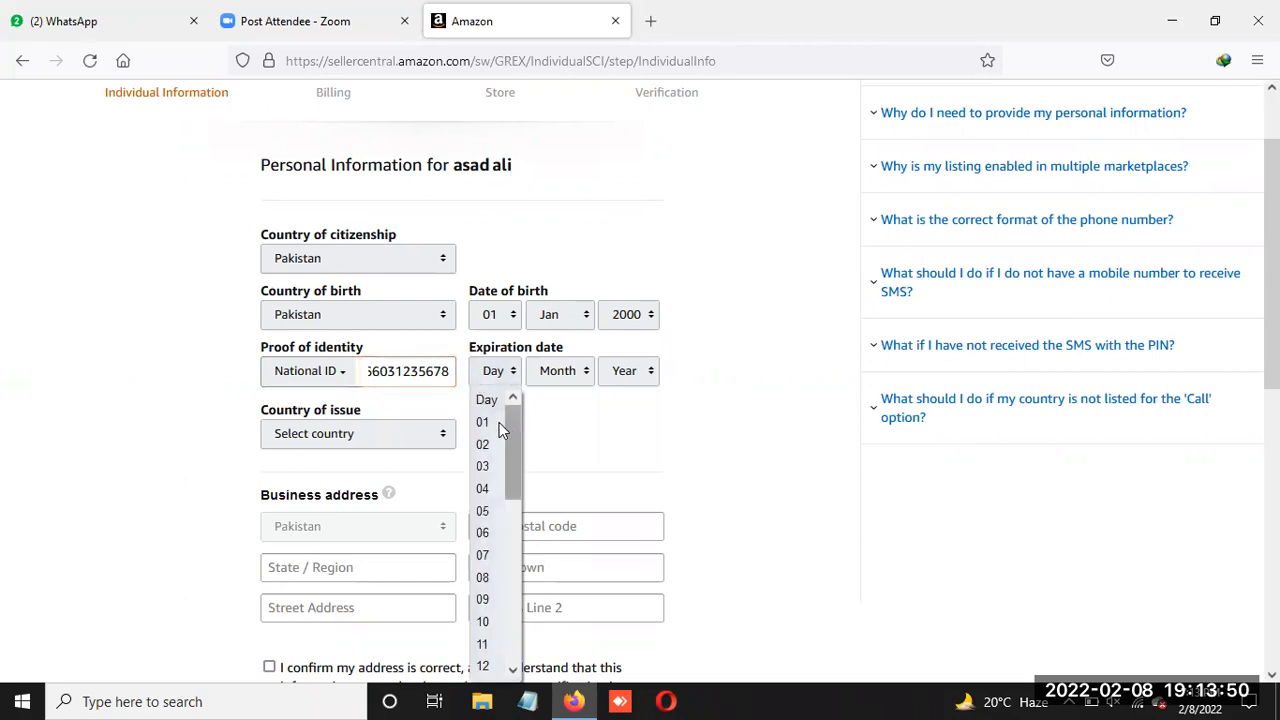
{"action": "left_click", "coordinate": [487, 423]}
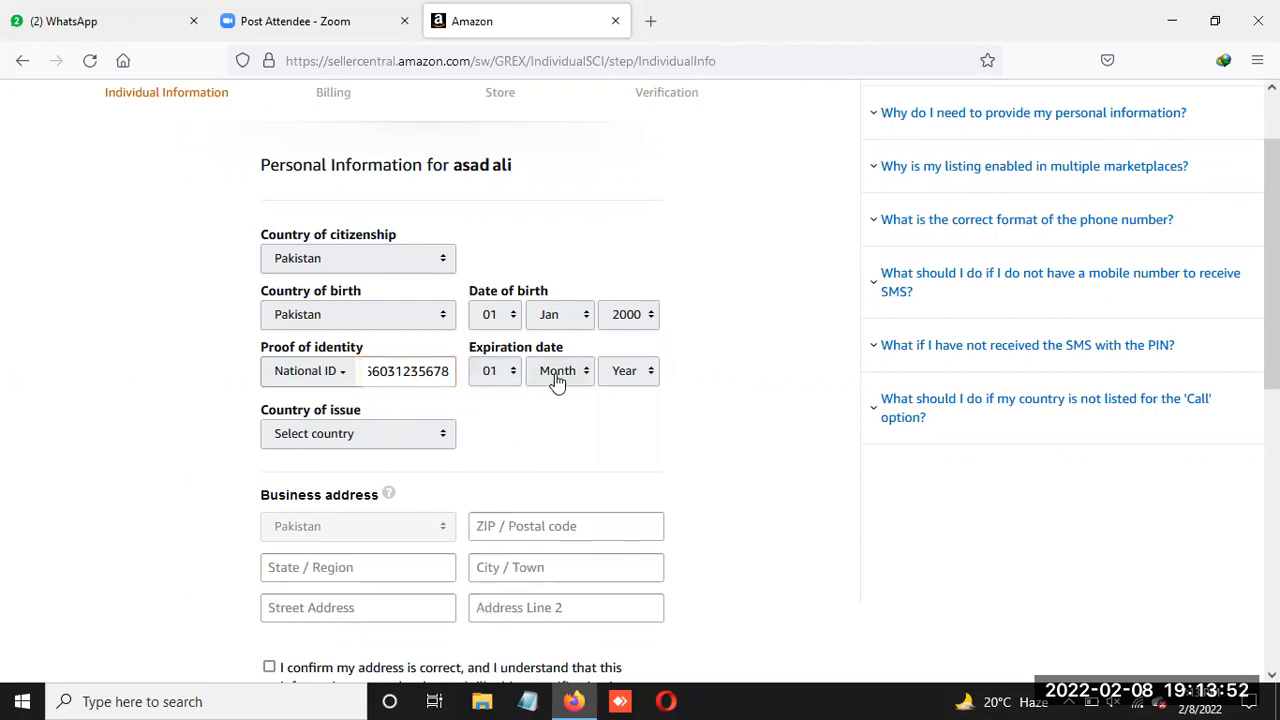
{"action": "left_click", "coordinate": [557, 379]}
{"action": "left_click", "coordinate": [545, 424]}
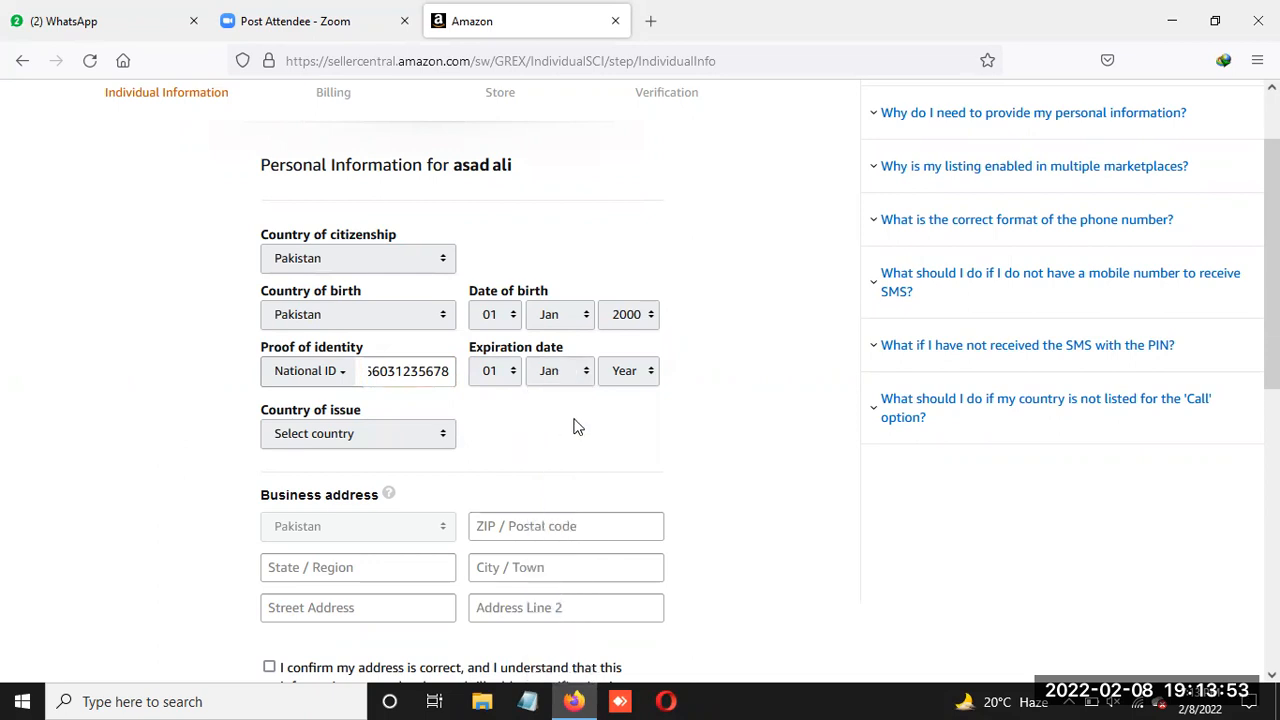
{"action": "left_click", "coordinate": [620, 381]}
{"action": "mouse_move", "coordinate": [647, 421]}
{"action": "left_mouse_down"}
{"action": "mouse_move", "coordinate": [647, 486]}
{"action": "mouse_move", "coordinate": [641, 441]}
{"action": "left_mouse_up"}
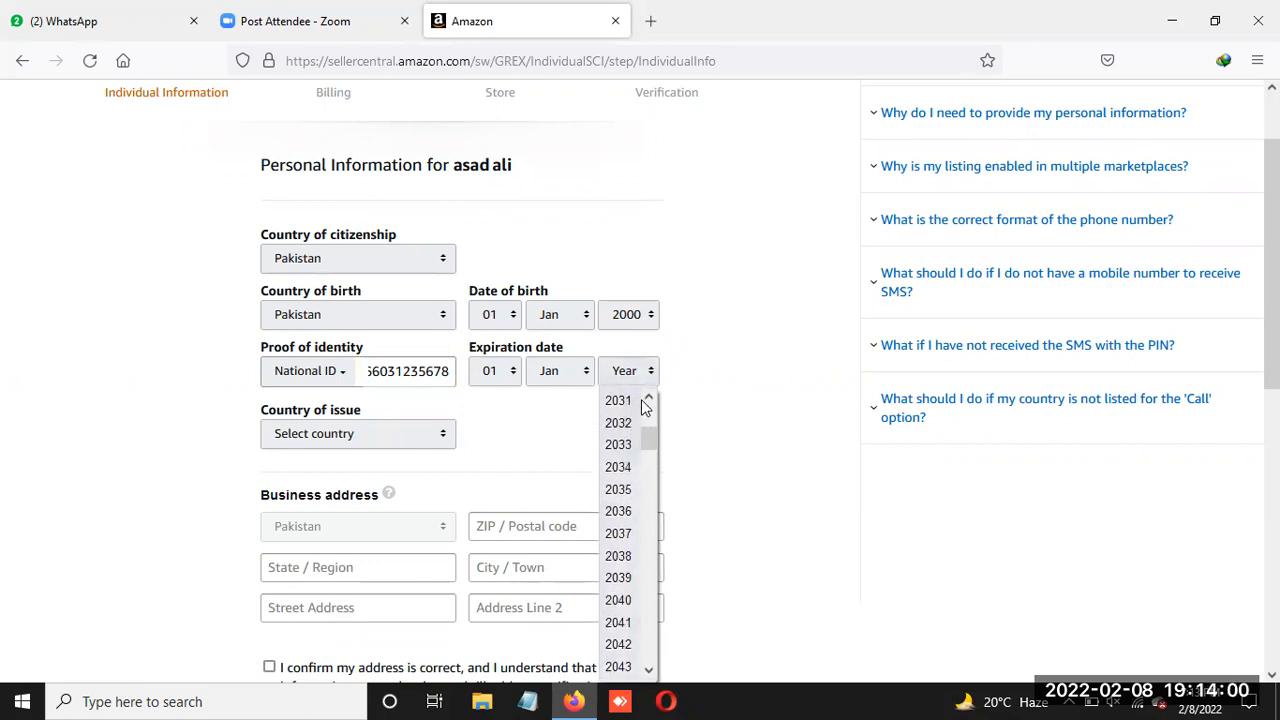
{"action": "left_click", "coordinate": [650, 401]}
{"action": "left_click", "coordinate": [621, 401]}
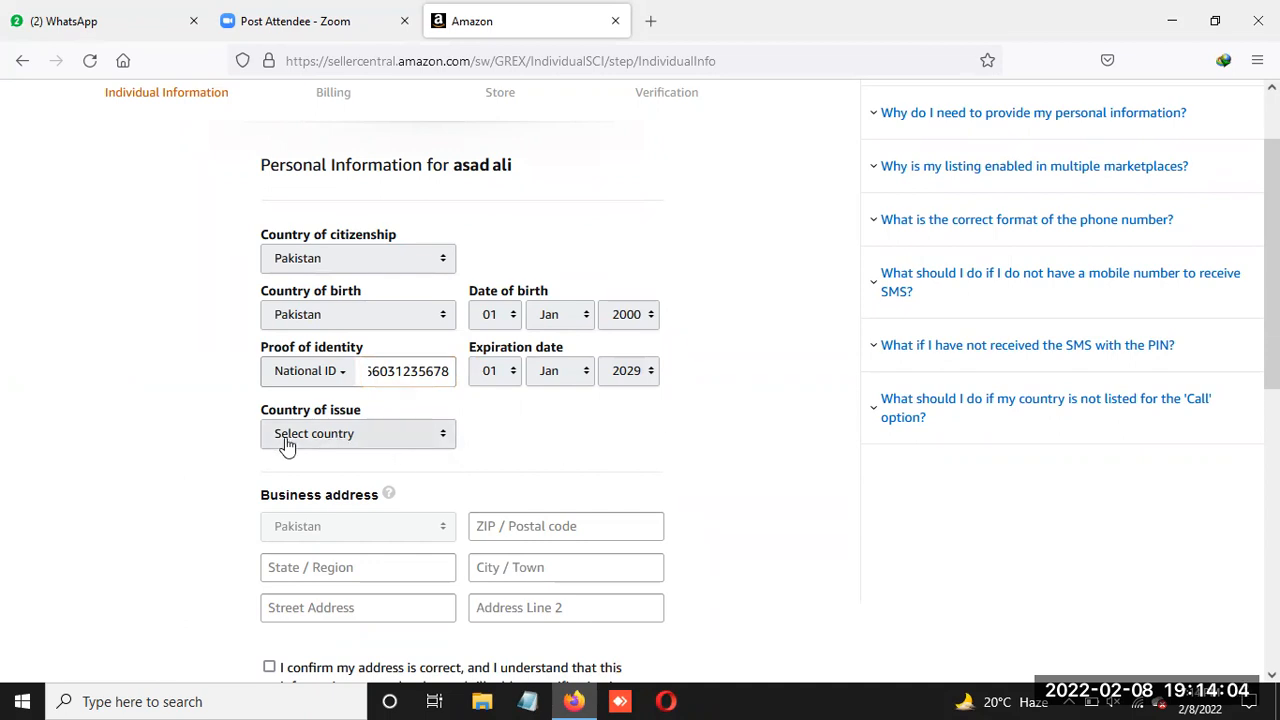
Set the country of issue of the proof of identity to Pakistan.
{"action": "left_click", "coordinate": [358, 435]}
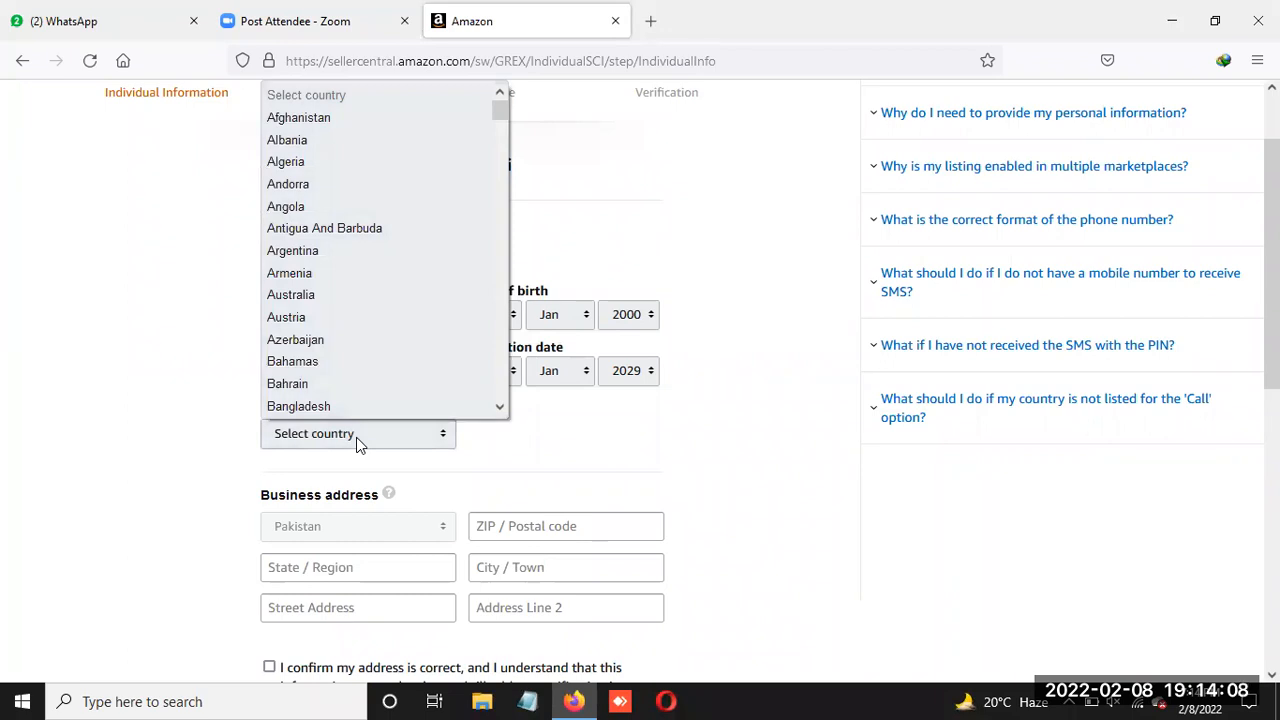
{"action": "key", "text": "p"}
{"action": "key", "text": "Return"}
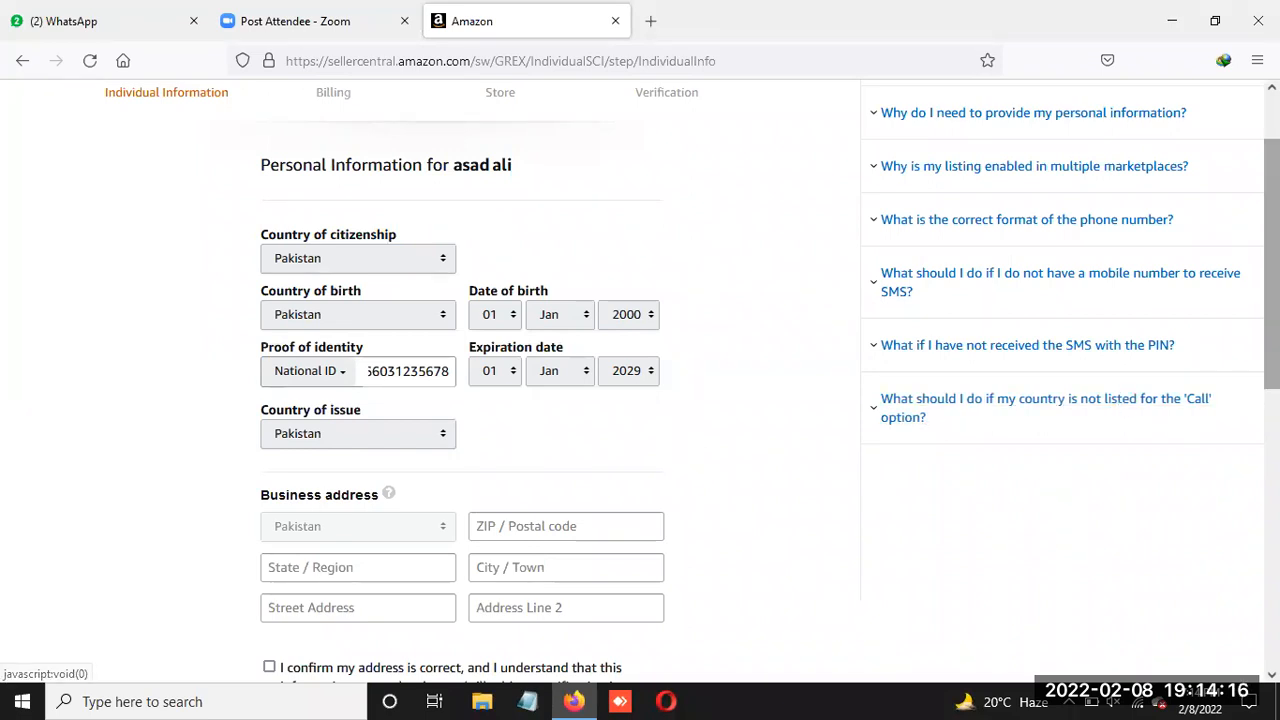
Fill in the postal code, state and city of the business address.
{"action": "scroll", "coordinate": [1120, 403], "scroll_direction": "down", "scroll_amount": 1}
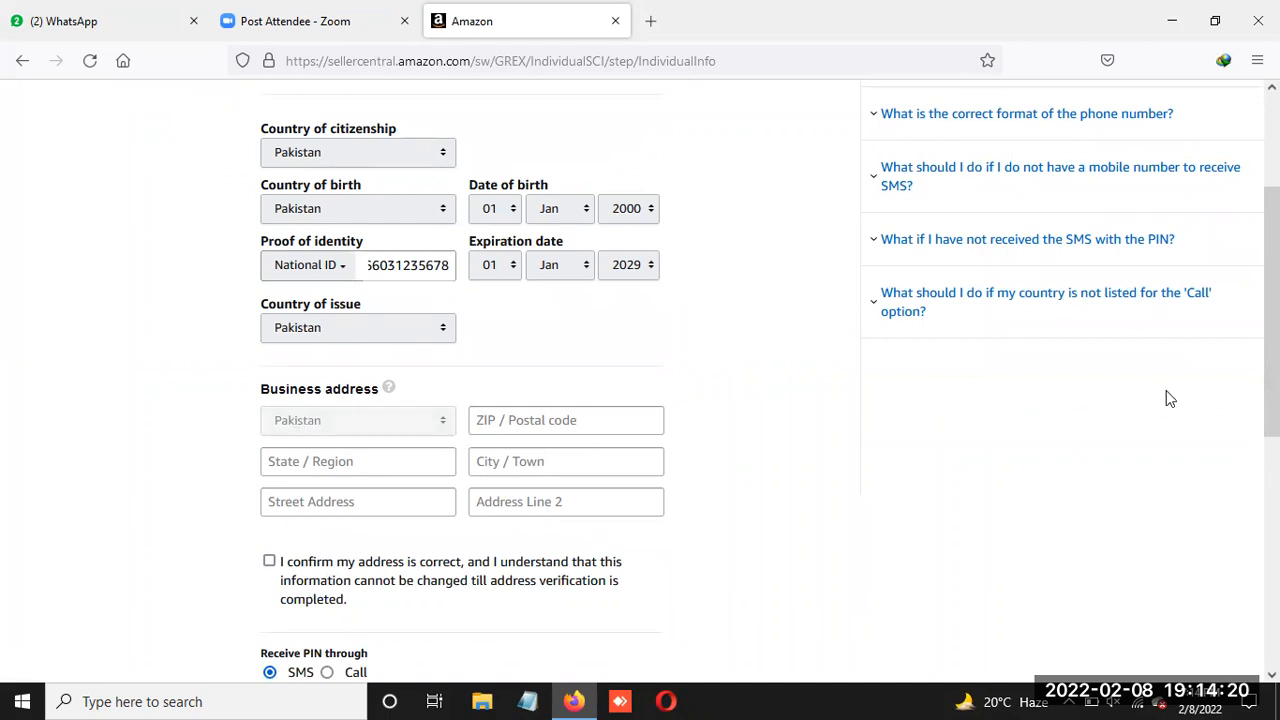
{"action": "scroll", "coordinate": [893, 468], "scroll_direction": "down", "scroll_amount": 1}
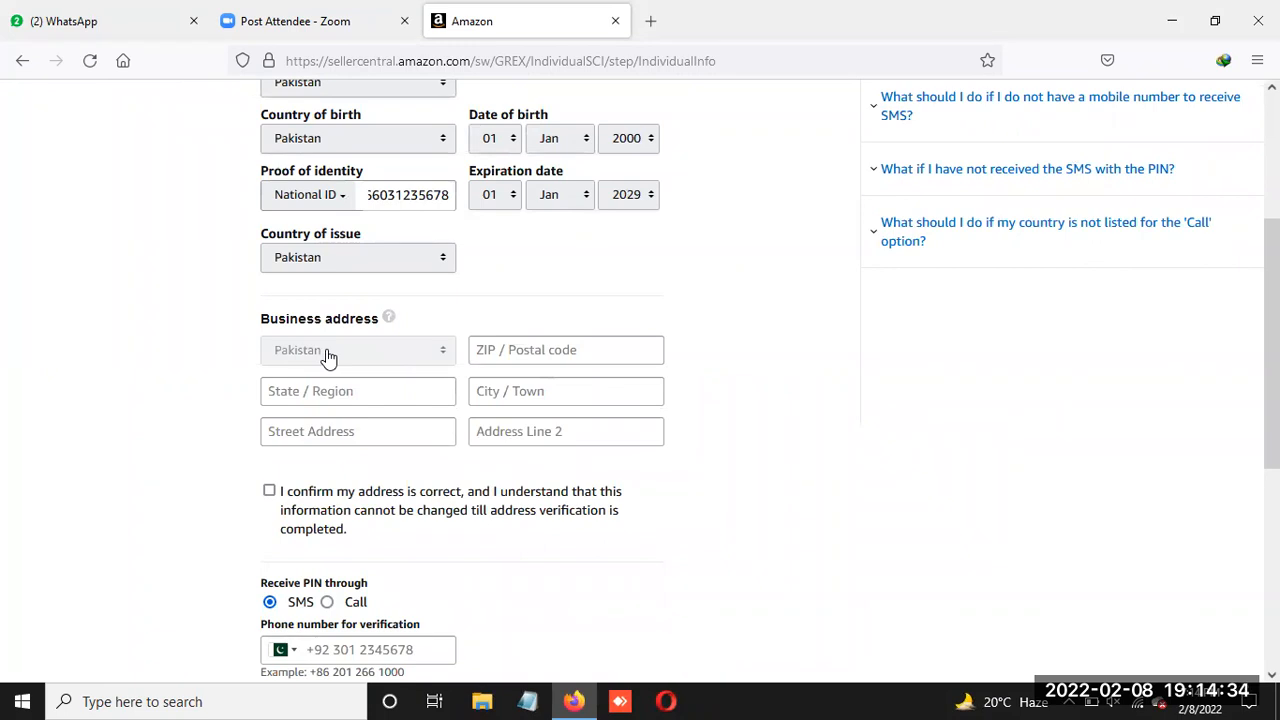
{"action": "left_click", "coordinate": [524, 352]}
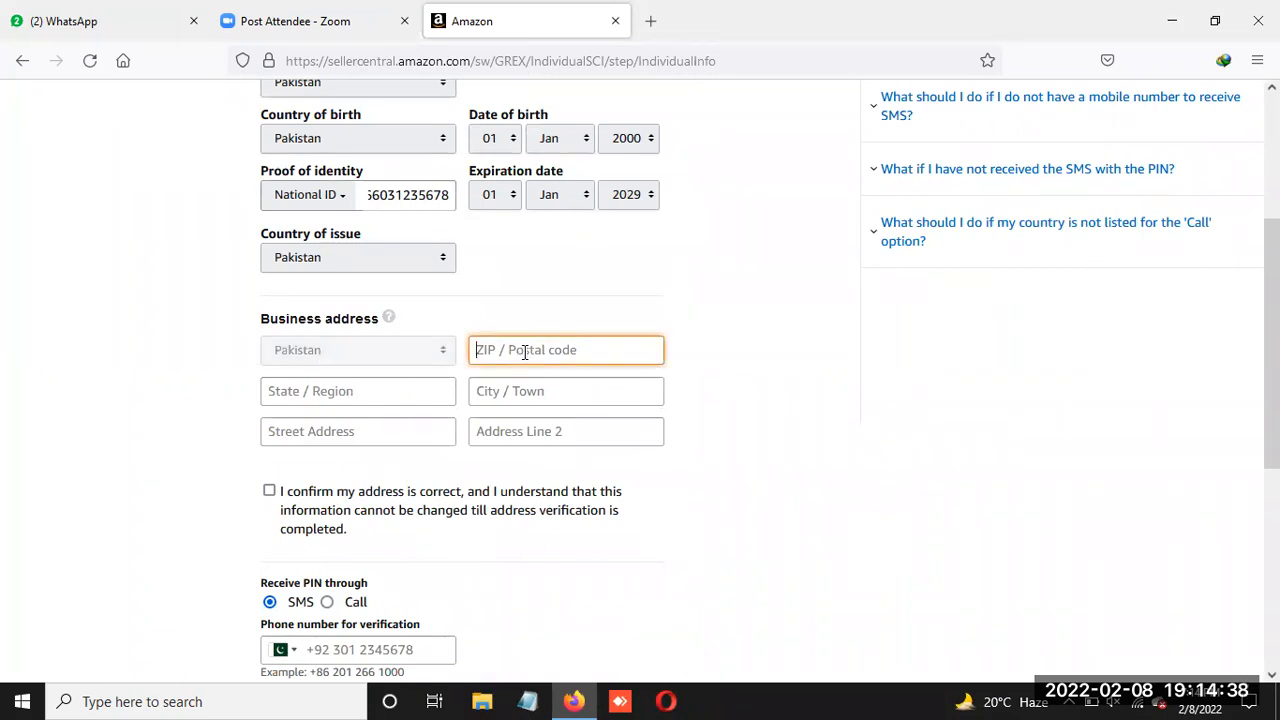
{"action": "type", "text": "60000"}
{"action": "left_click", "coordinate": [299, 390]}
{"action": "type", "text": "Punjab"}
{"action": "key", "text": "Tab"}
{"action": "type", "text": "Multan"}
{"action": "key", "text": "Tab"}
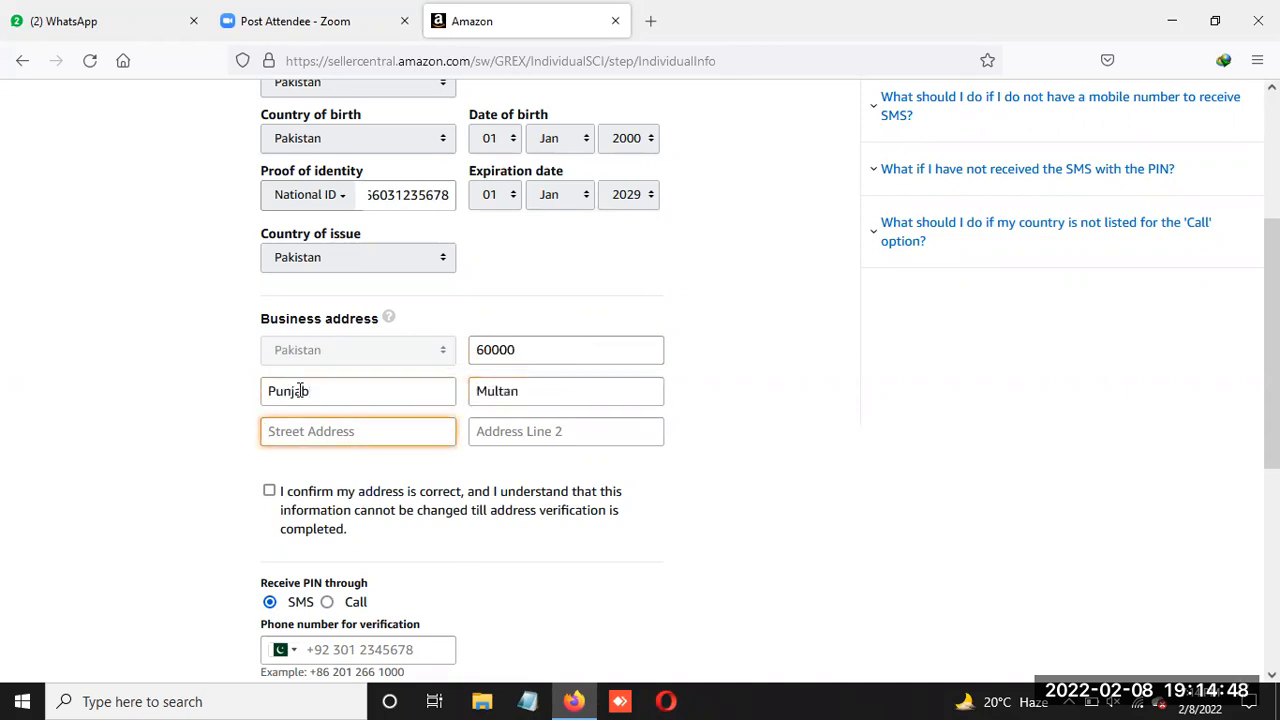
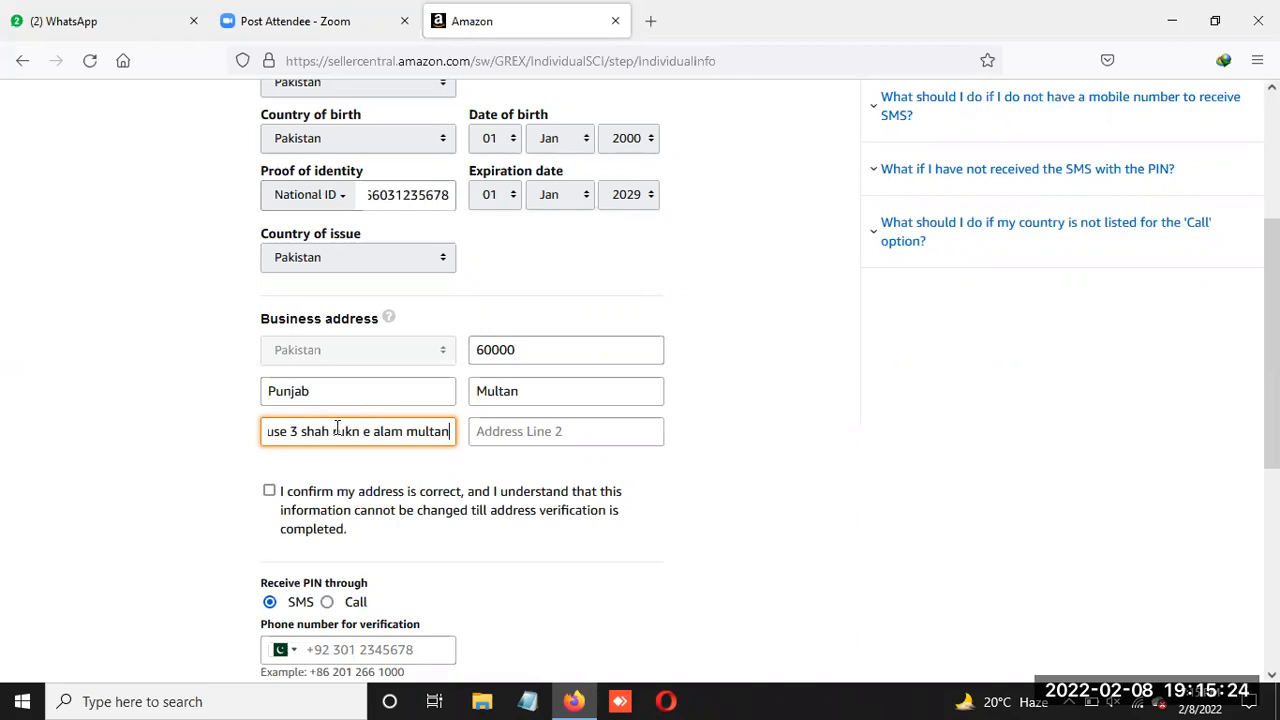
Enter the street address of the business, leave address line 2 empty, and confirm that the address is correct.
{"action": "left_click", "coordinate": [562, 433]}
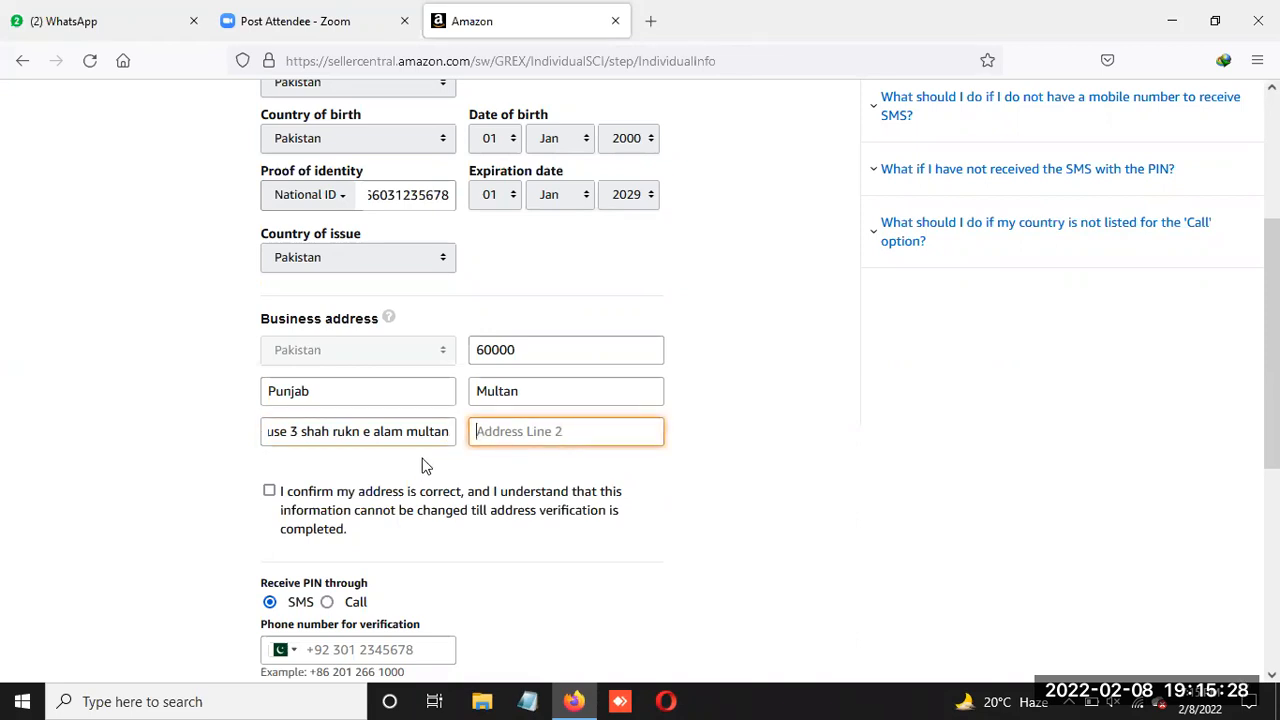
{"action": "left_click", "coordinate": [270, 492]}
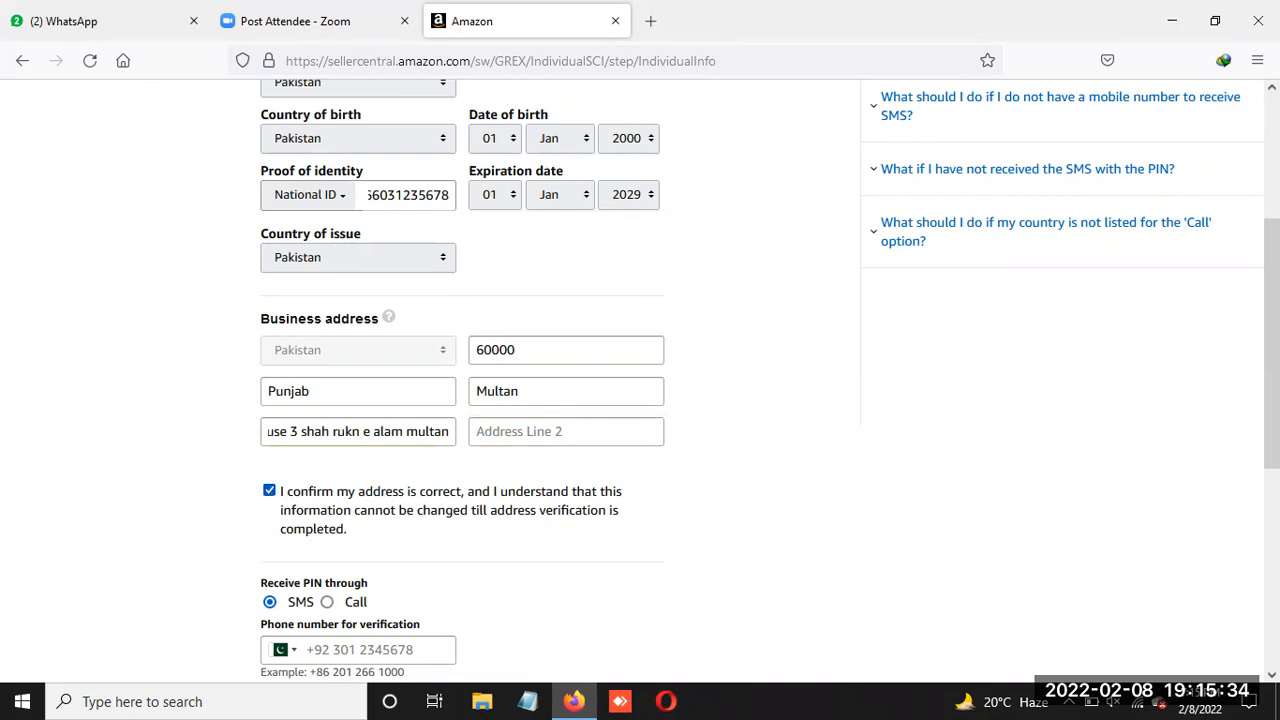
Enter the phone number for verification and request the one-time PIN by SMS.
{"action": "left_click_drag", "start_coordinate": [1272, 390], "coordinate": [1272, 414]}
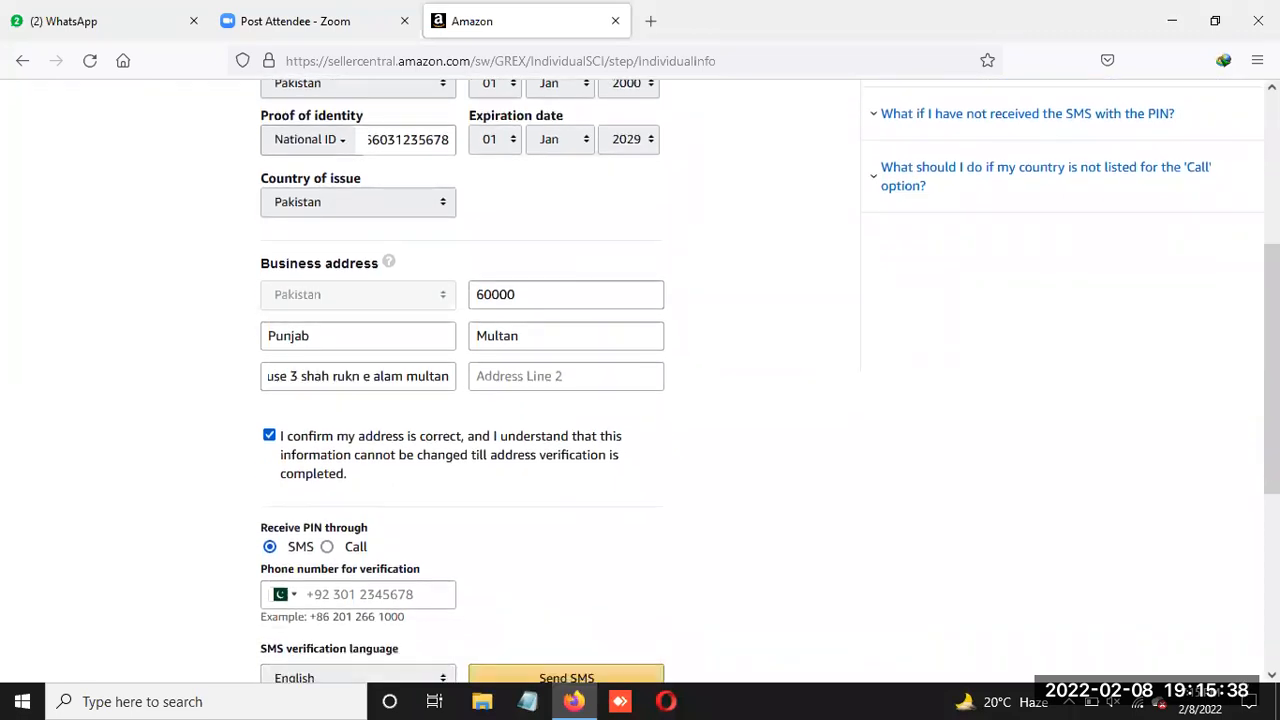
{"action": "left_click_drag", "start_coordinate": [1272, 414], "coordinate": [1272, 505]}
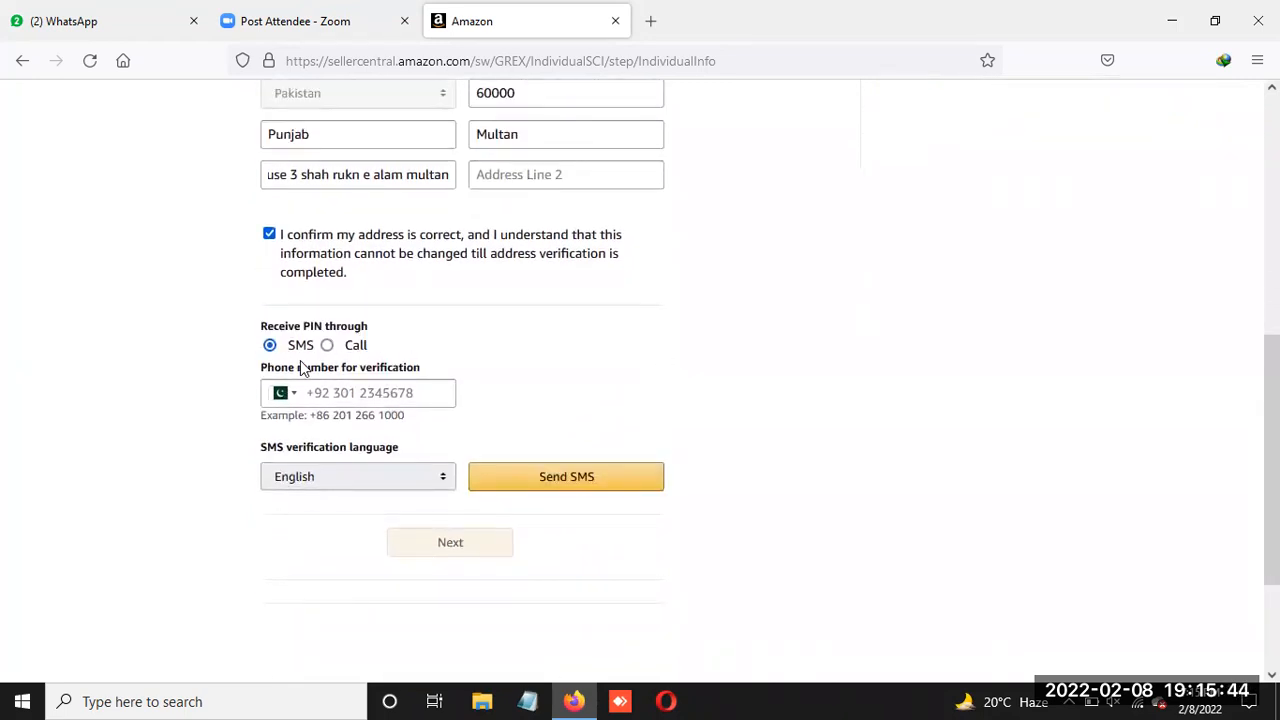
{"action": "left_click", "coordinate": [362, 394]}
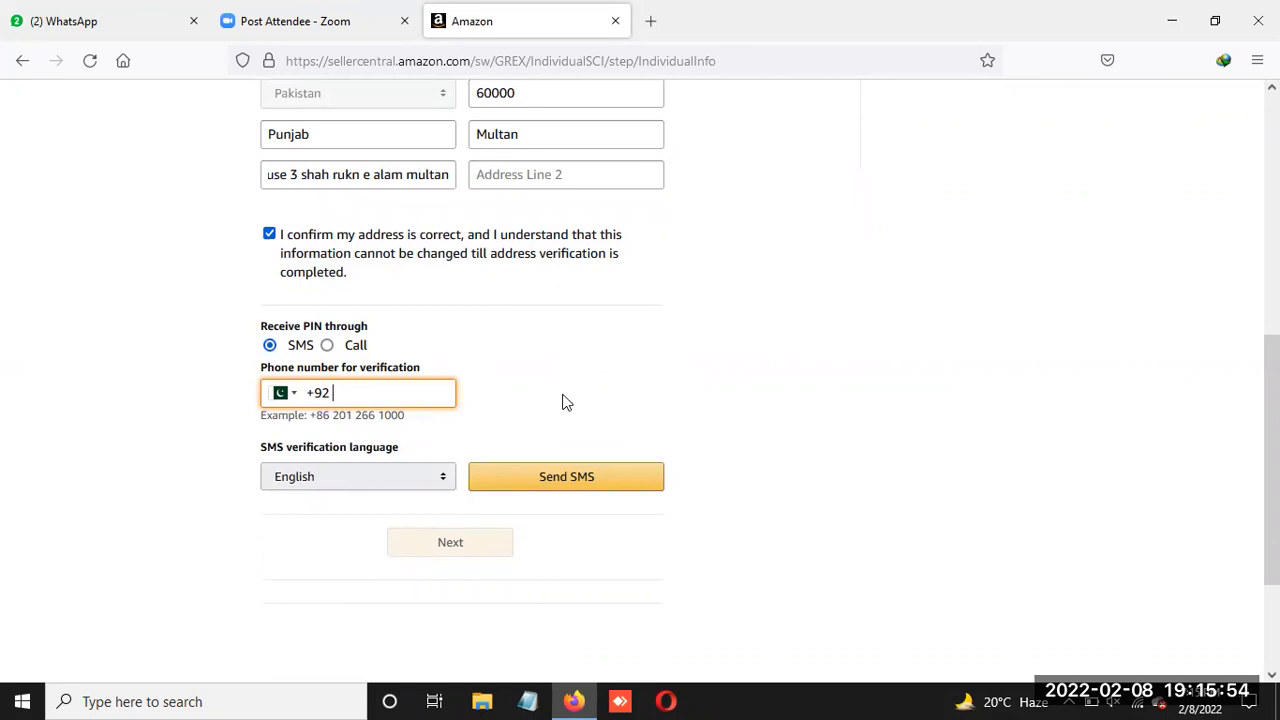
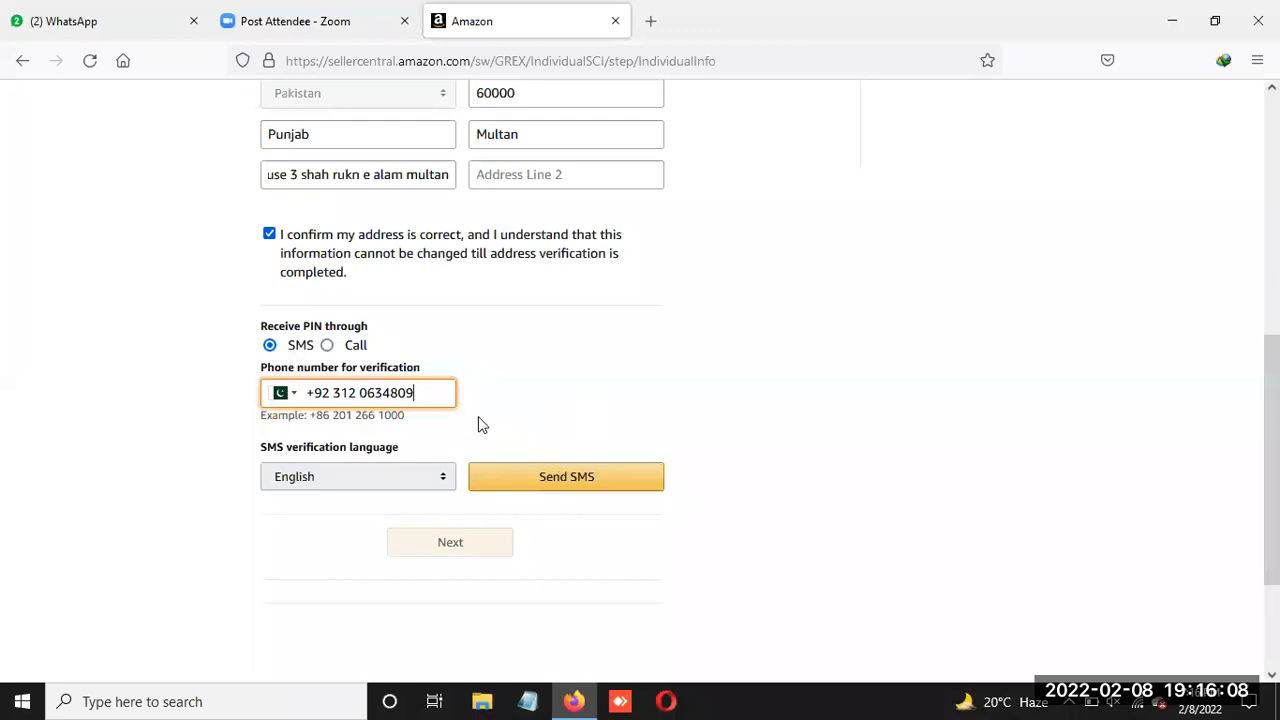
{"action": "left_click", "coordinate": [570, 477]}
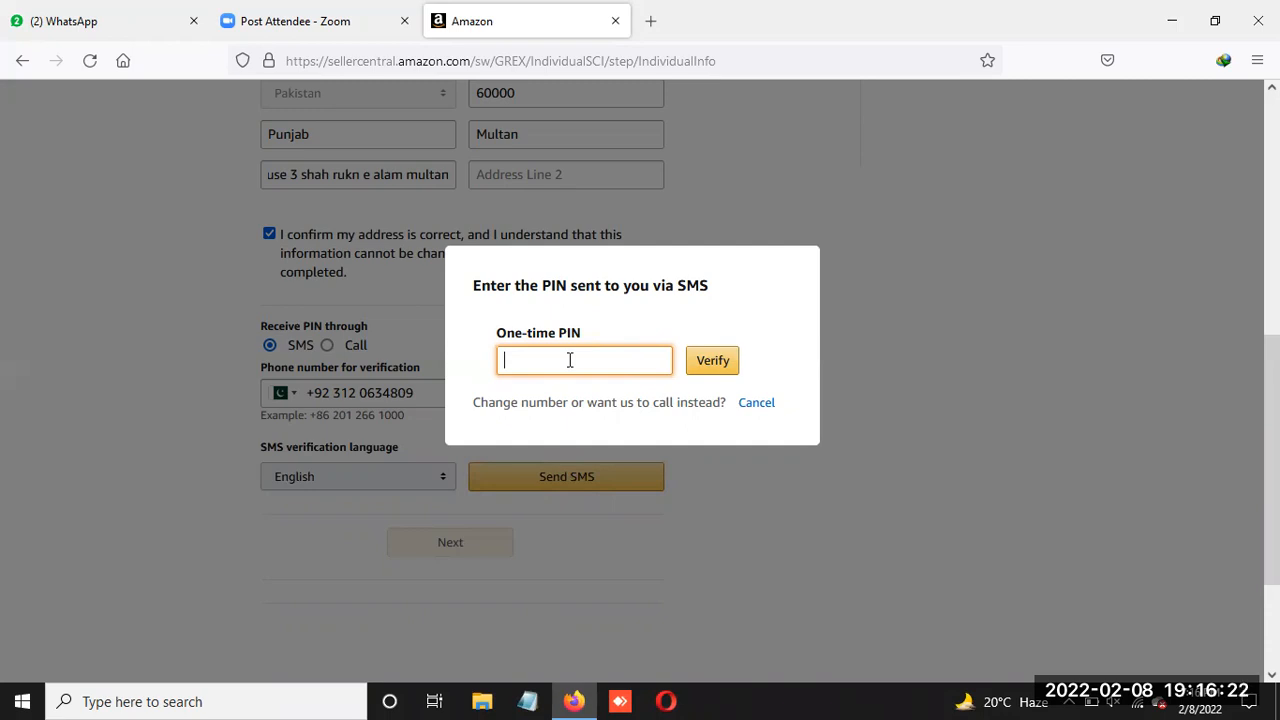
Verify the phone number with the one-time PIN received by SMS and continue to the billing information.
{"action": "left_click", "coordinate": [725, 362]}
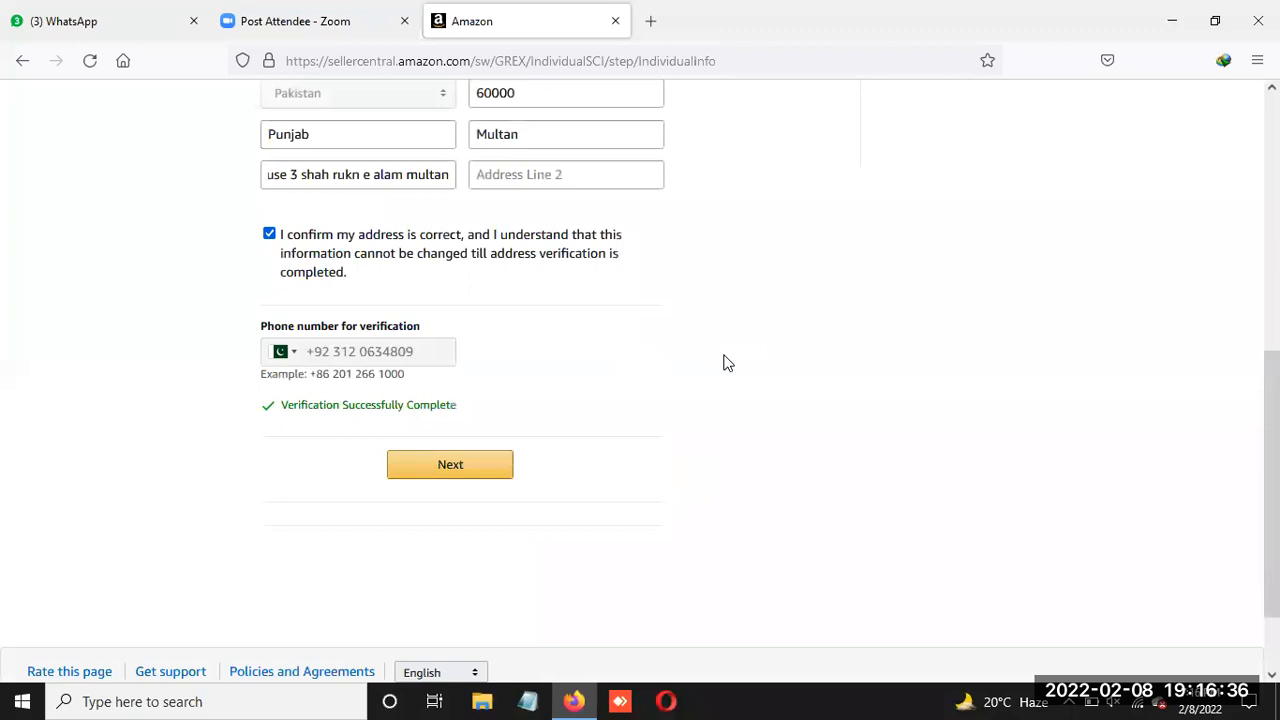
{"action": "left_click", "coordinate": [476, 469]}
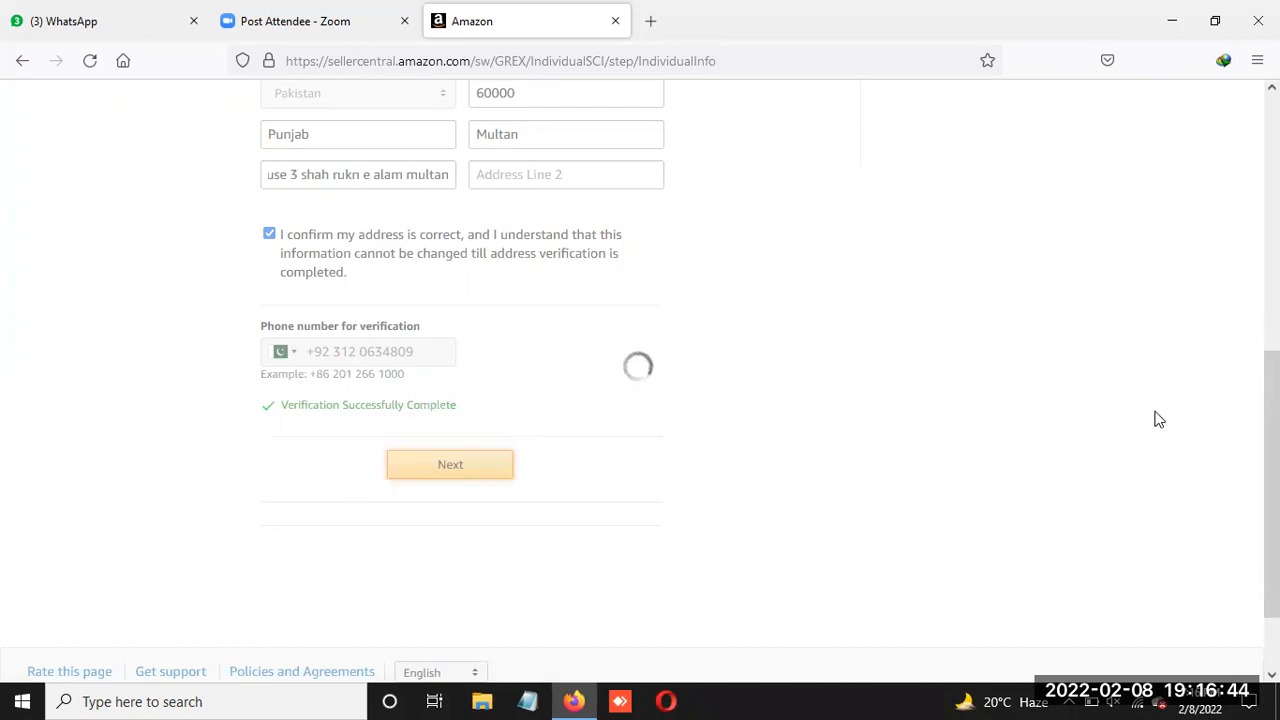
Examine the Global Selling Fee notice, the credit card fields and the preselected billing address on the billing page.
{"action": "mouse_move", "coordinate": [1271, 484]}
{"action": "left_mouse_down"}
{"action": "mouse_move", "coordinate": [1271, 231]}
{"action": "mouse_move", "coordinate": [1271, 506]}
{"action": "left_mouse_up"}
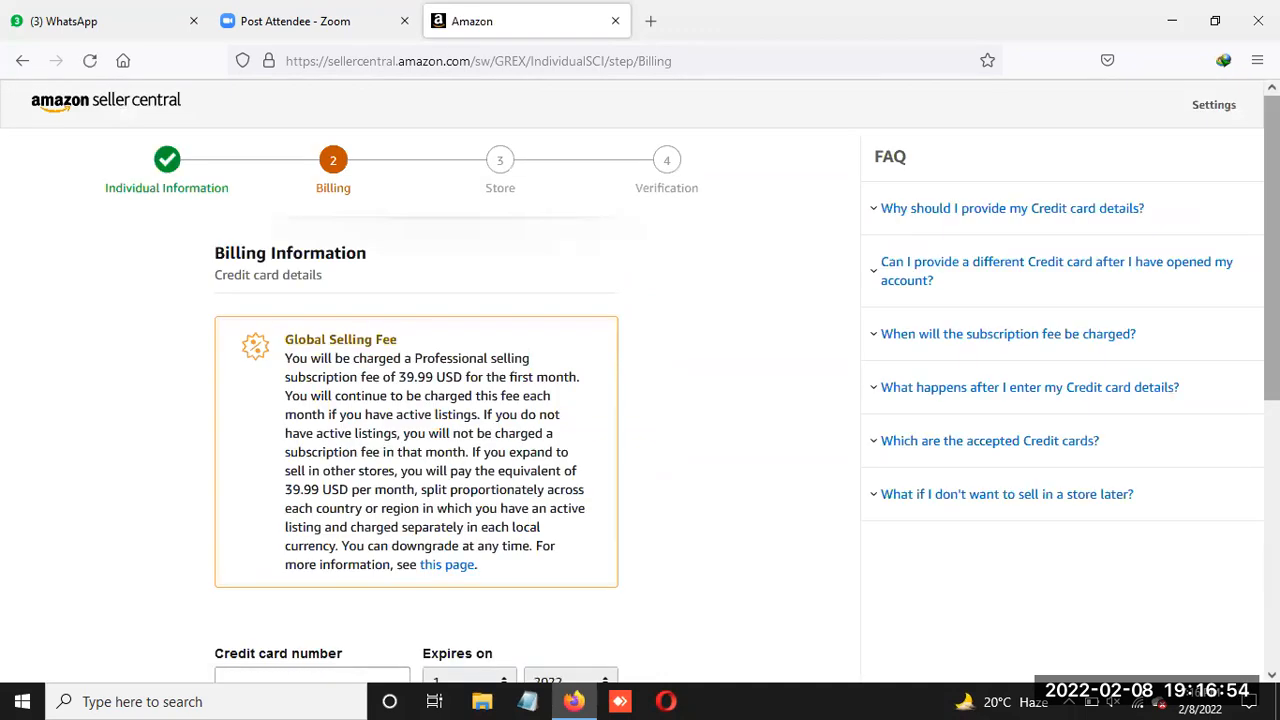
{"action": "scroll", "coordinate": [640, 380], "scroll_direction": "down", "scroll_amount": 1}
{"action": "scroll", "coordinate": [640, 380], "scroll_direction": "down", "scroll_amount": 1}
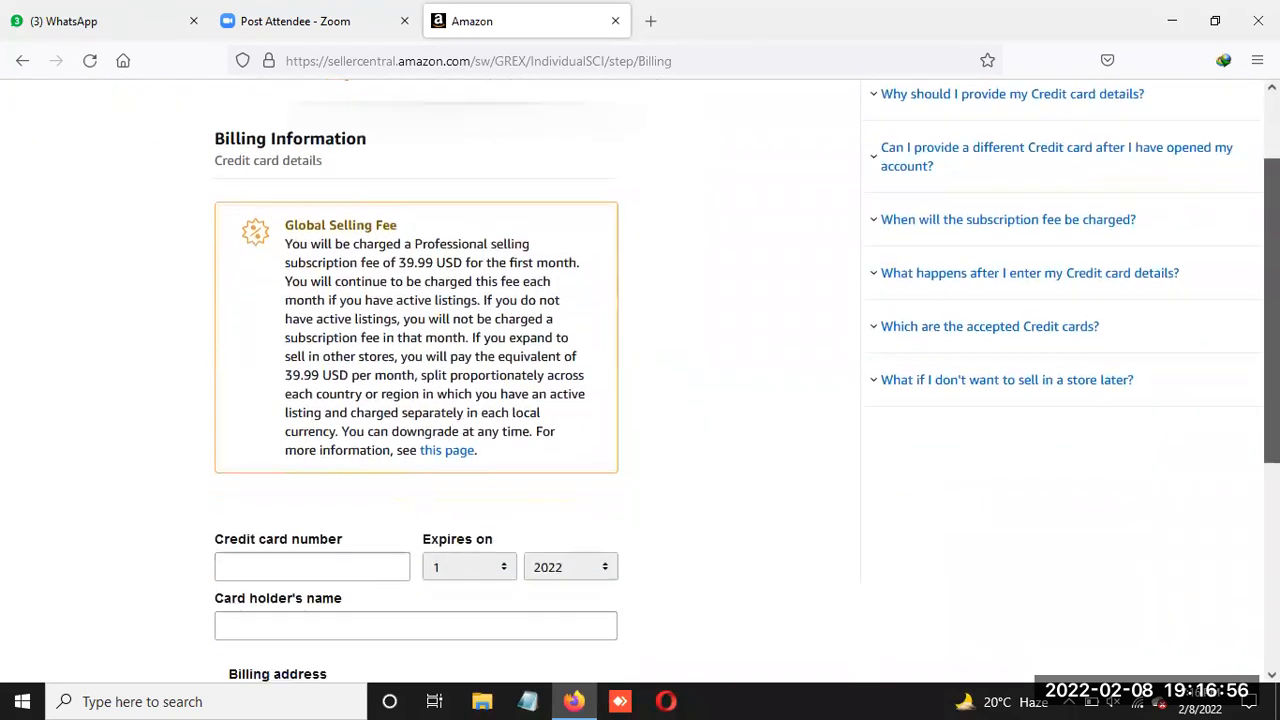
{"action": "scroll", "coordinate": [640, 380], "scroll_direction": "down", "scroll_amount": 3}
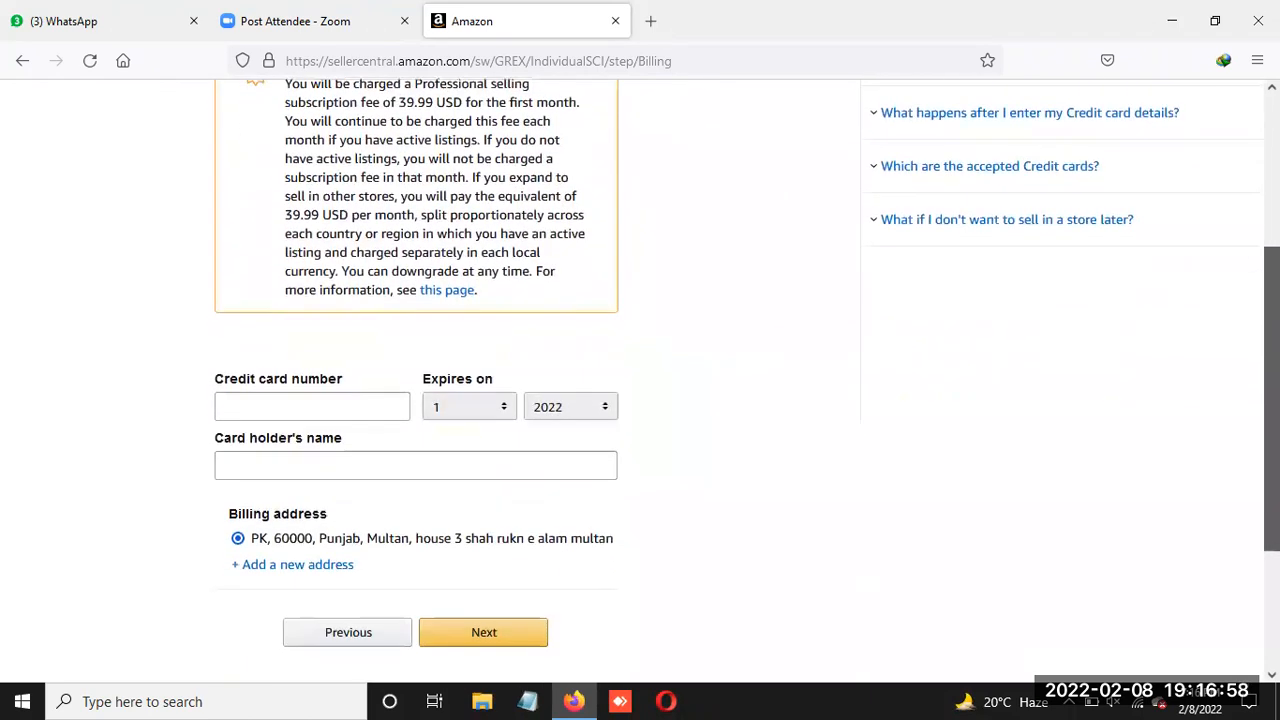
{"action": "scroll", "coordinate": [640, 380], "scroll_direction": "up", "scroll_amount": 1}
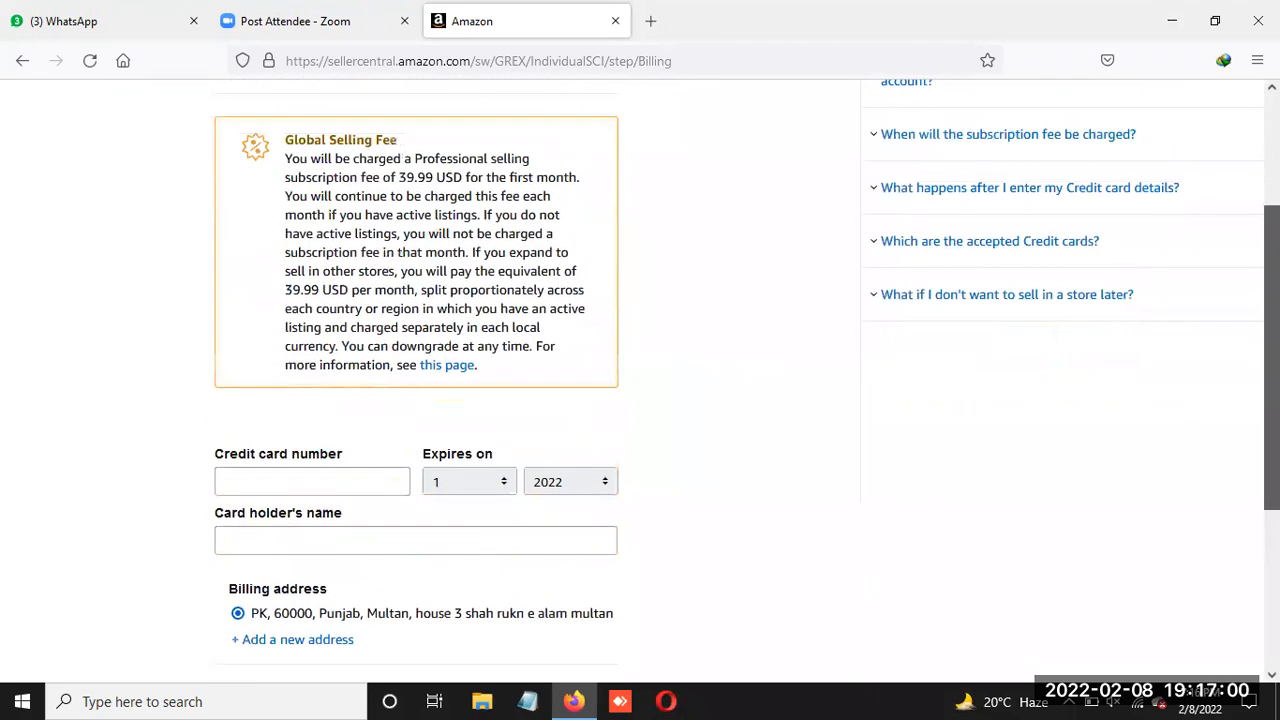
{"action": "scroll", "coordinate": [400, 430], "scroll_direction": "up", "scroll_amount": 2}
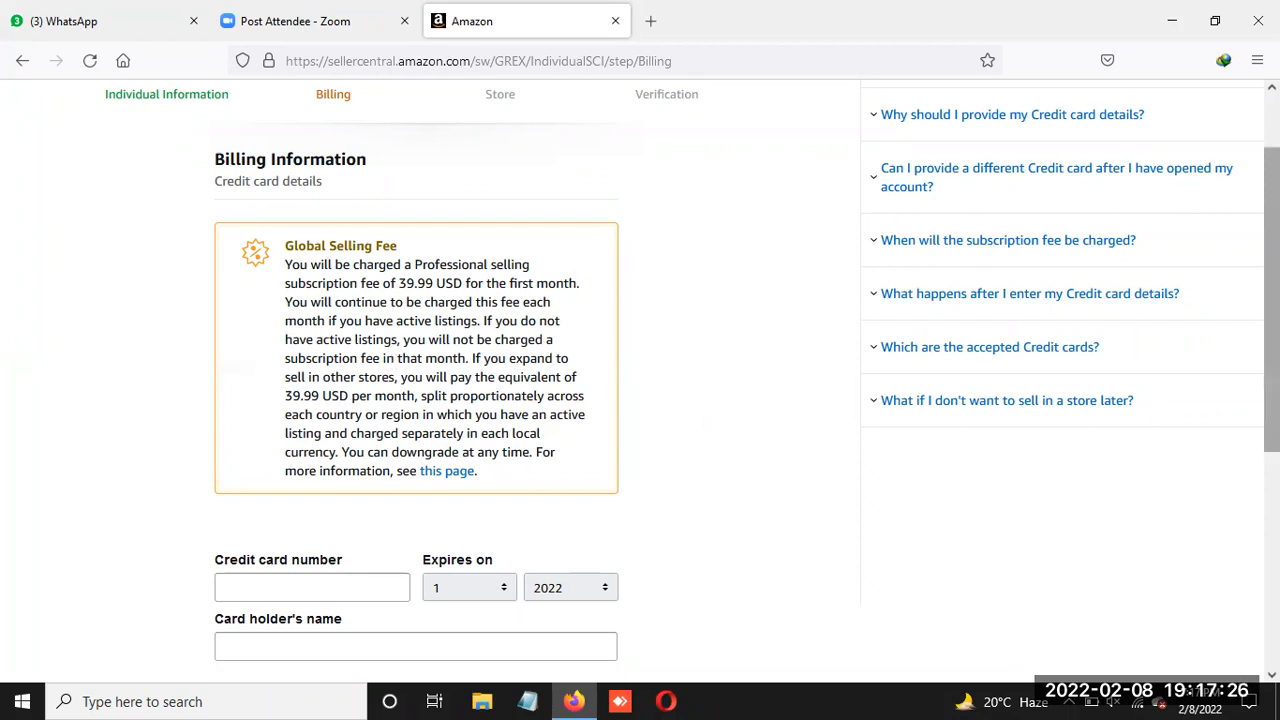
{"action": "scroll", "coordinate": [1272, 300], "scroll_direction": "down", "scroll_amount": 2}
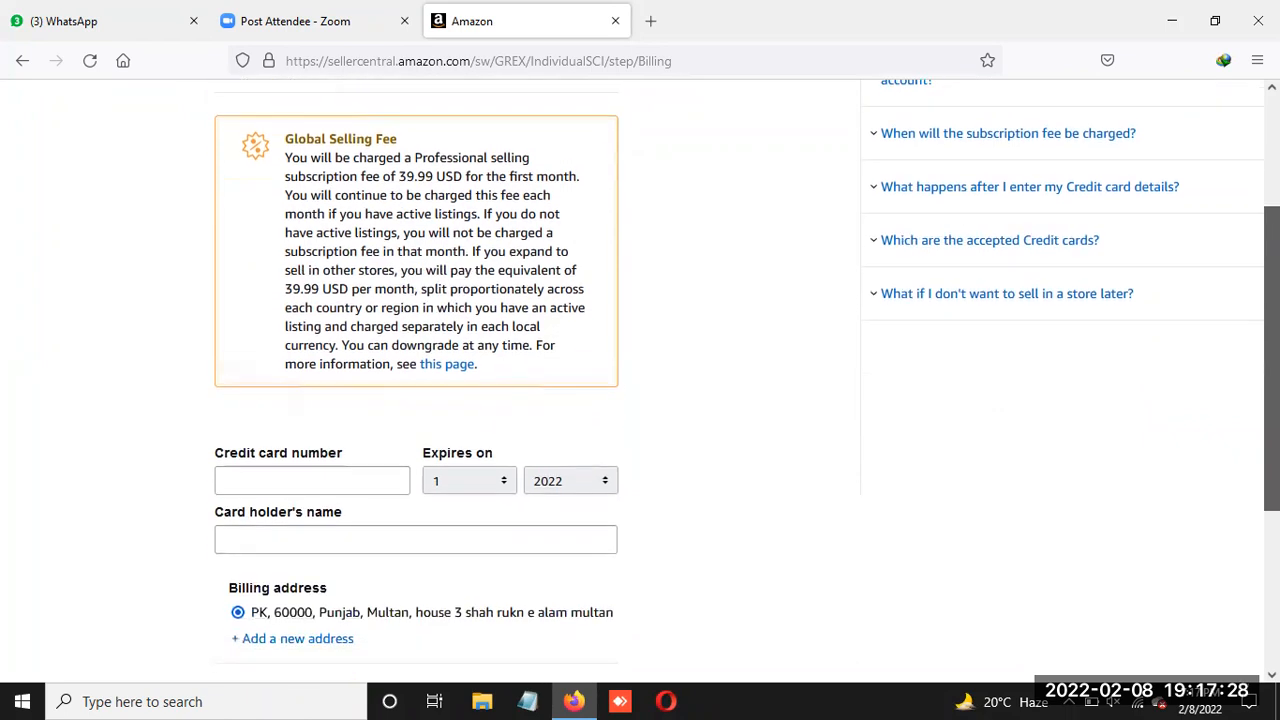
{"action": "left_click_drag", "start_coordinate": [1272, 363], "coordinate": [1272, 385]}
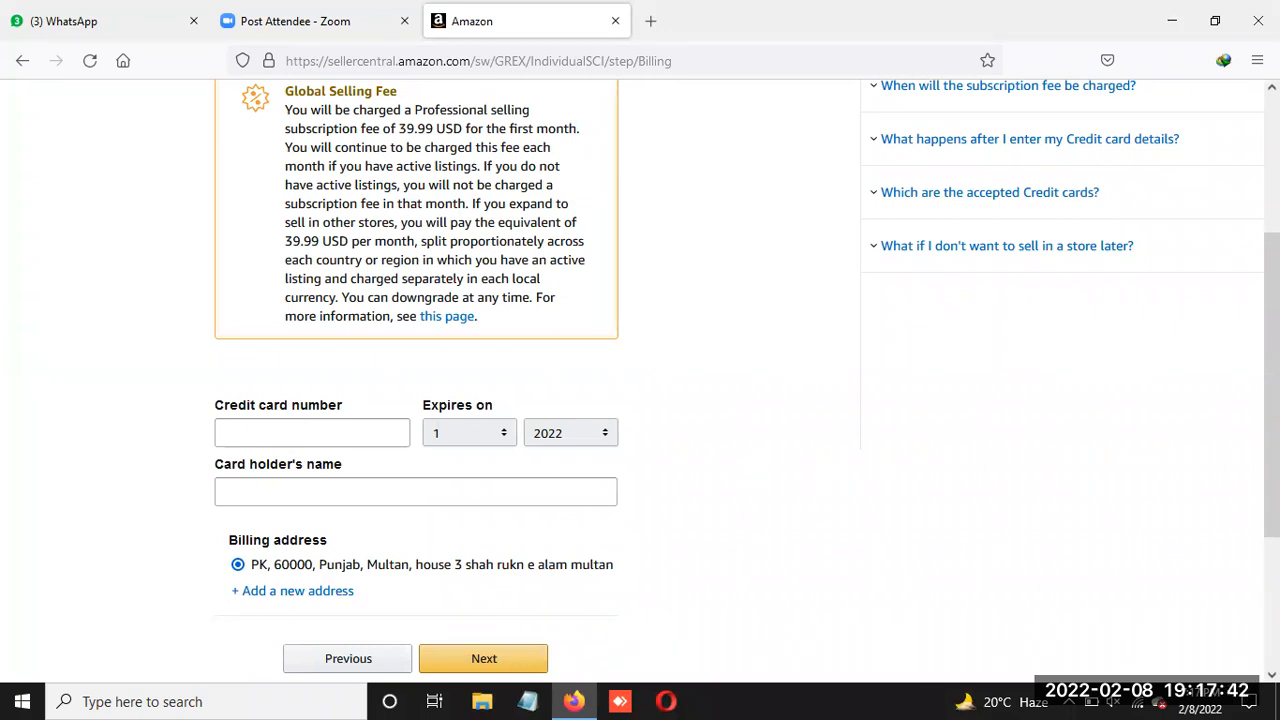
{"action": "scroll", "coordinate": [1270, 385], "scroll_direction": "down", "scroll_amount": 2}
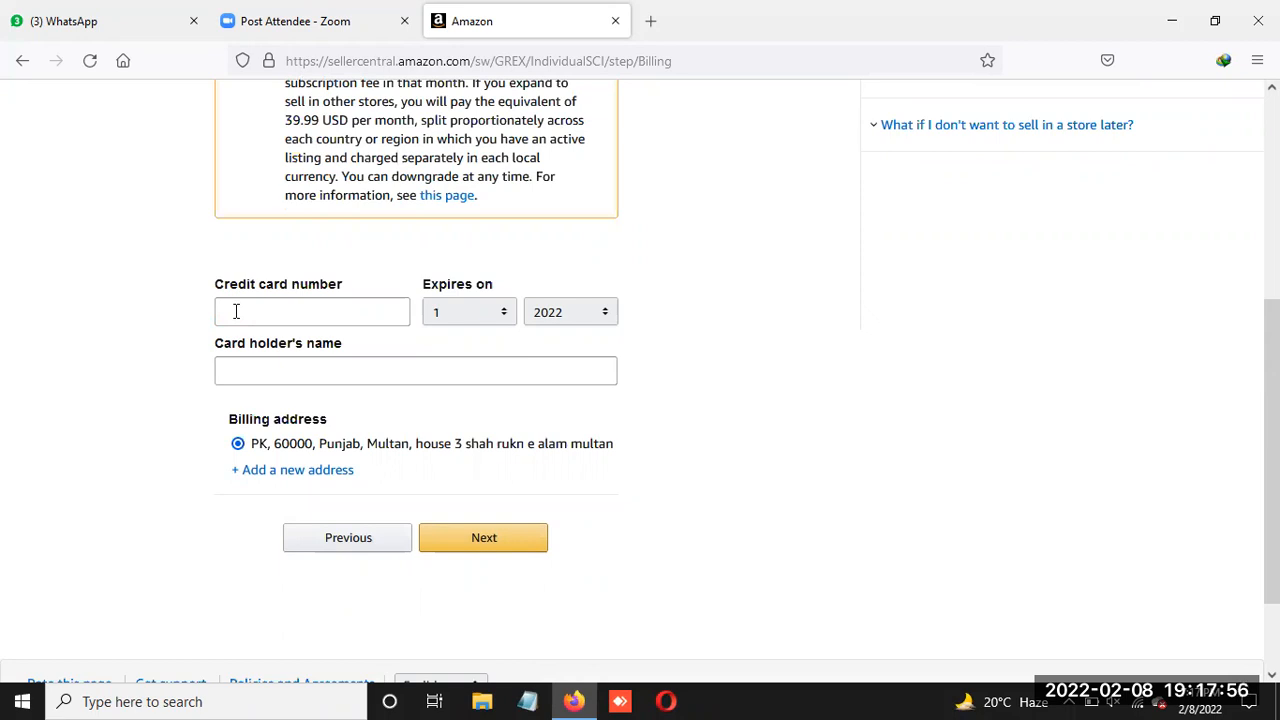
{"action": "left_click", "coordinate": [236, 311]}
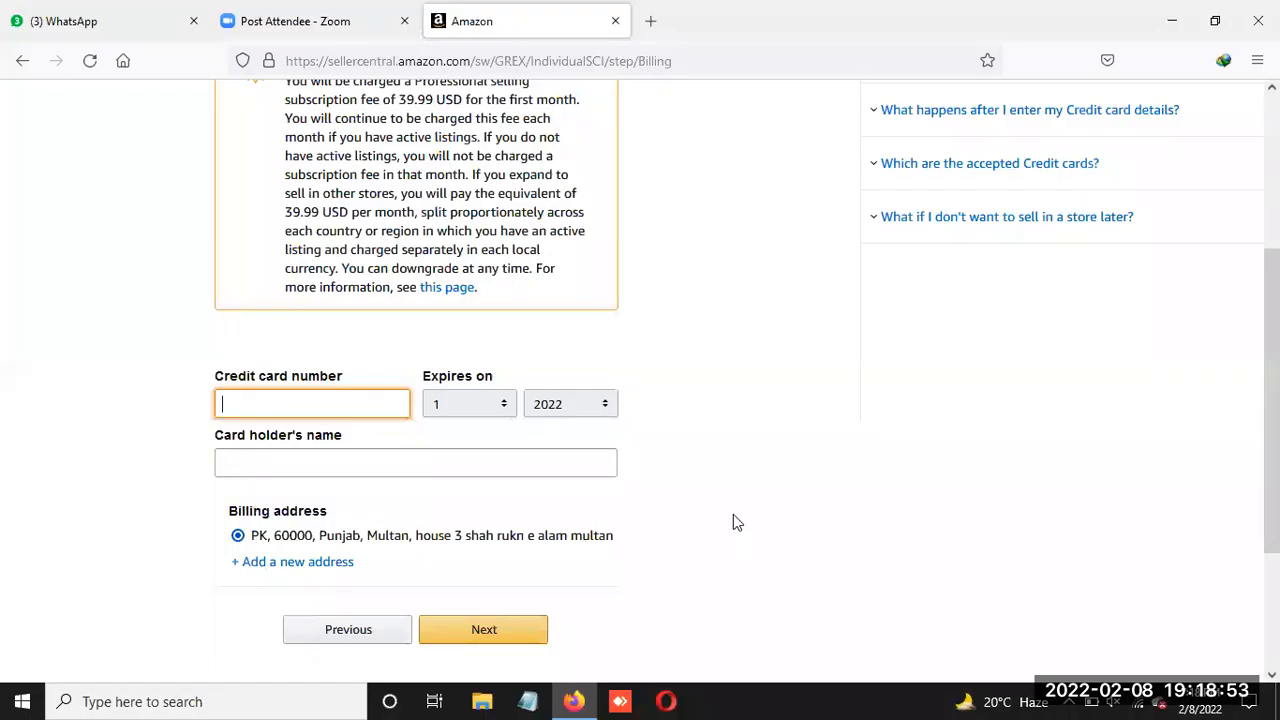
{"action": "left_click_drag", "start_coordinate": [1272, 411], "coordinate": [1272, 431]}
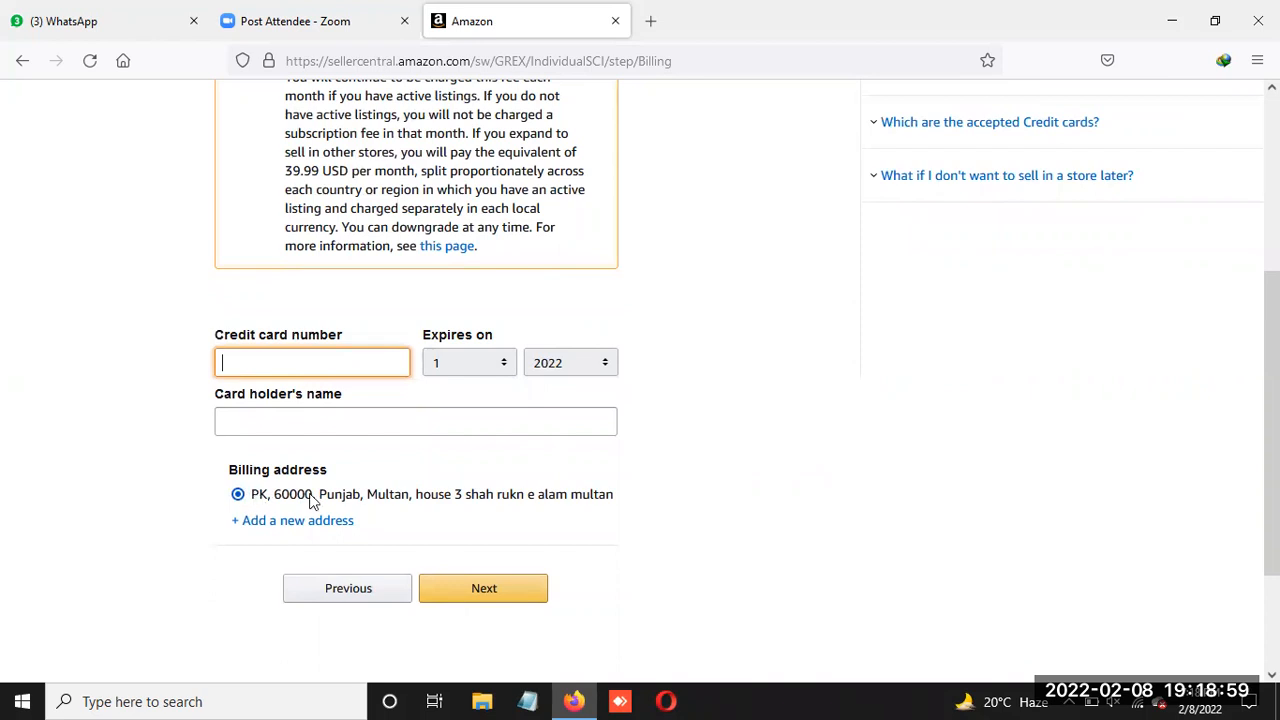
{"action": "left_click_drag", "start_coordinate": [611, 497], "coordinate": [438, 500]}
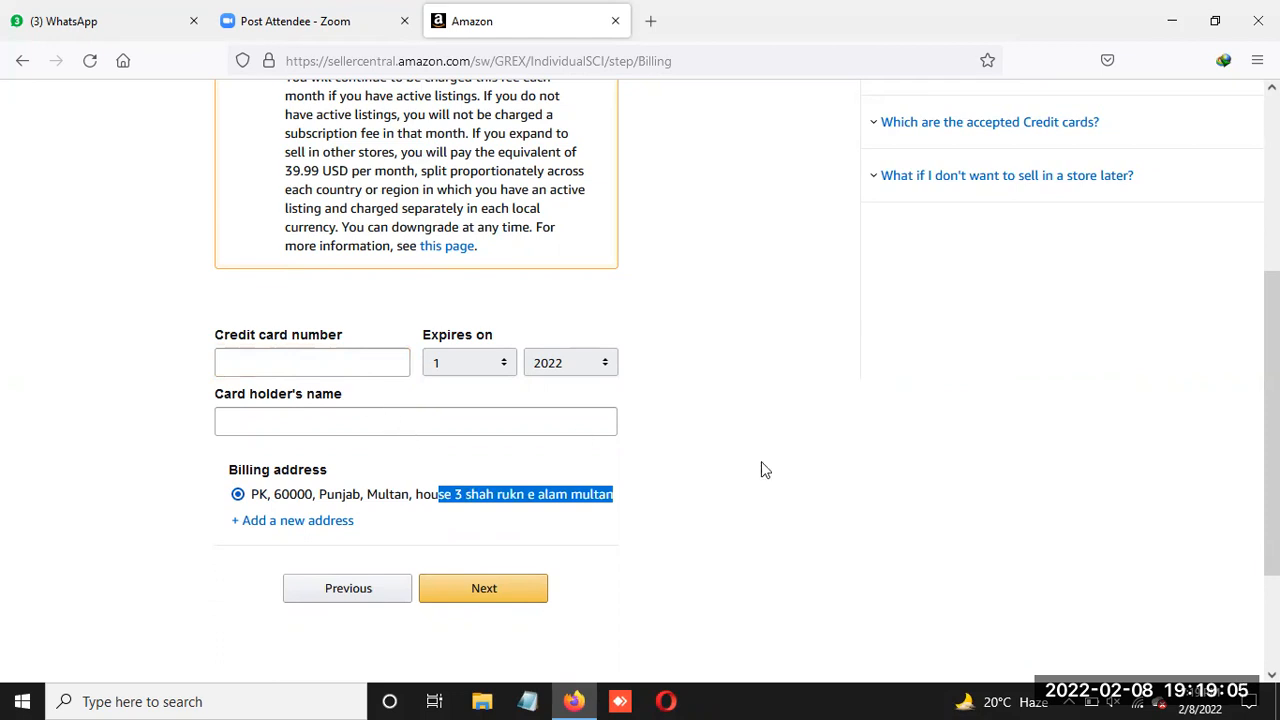
{"action": "left_click", "coordinate": [602, 514]}
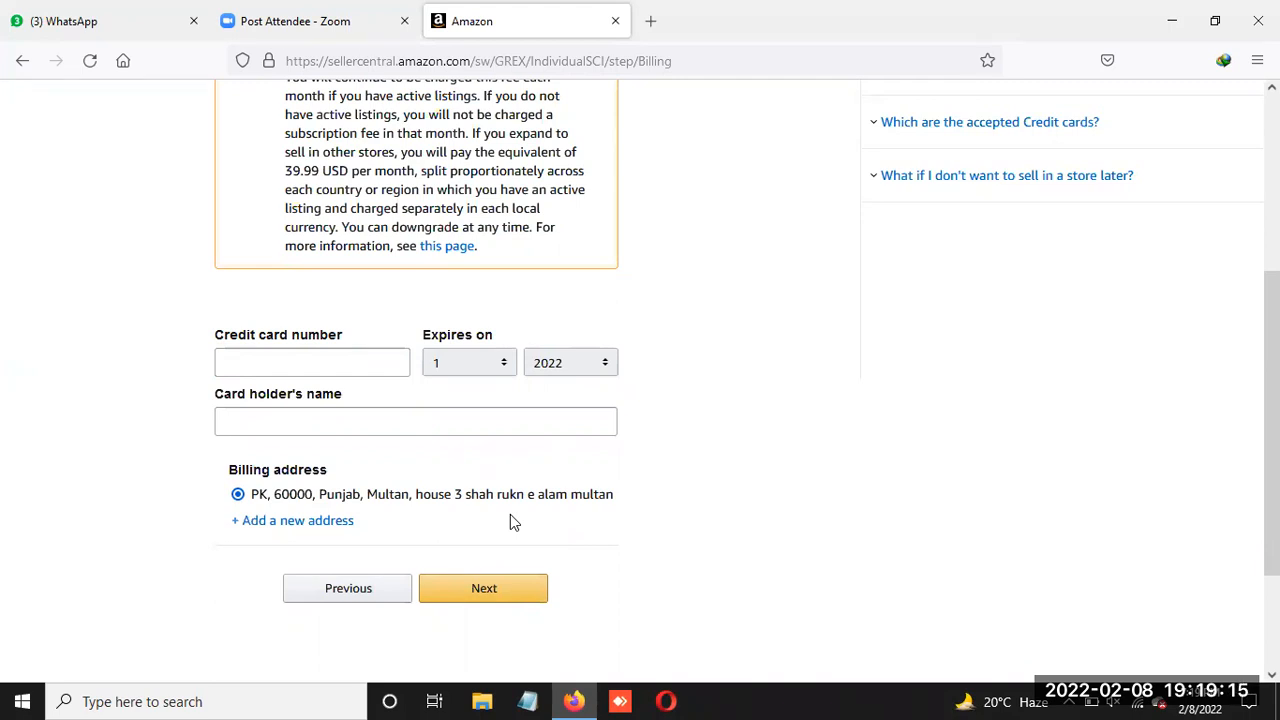
Fill in the credit card number for billing and continue to the store and product information.
{"action": "left_click", "coordinate": [339, 364]}
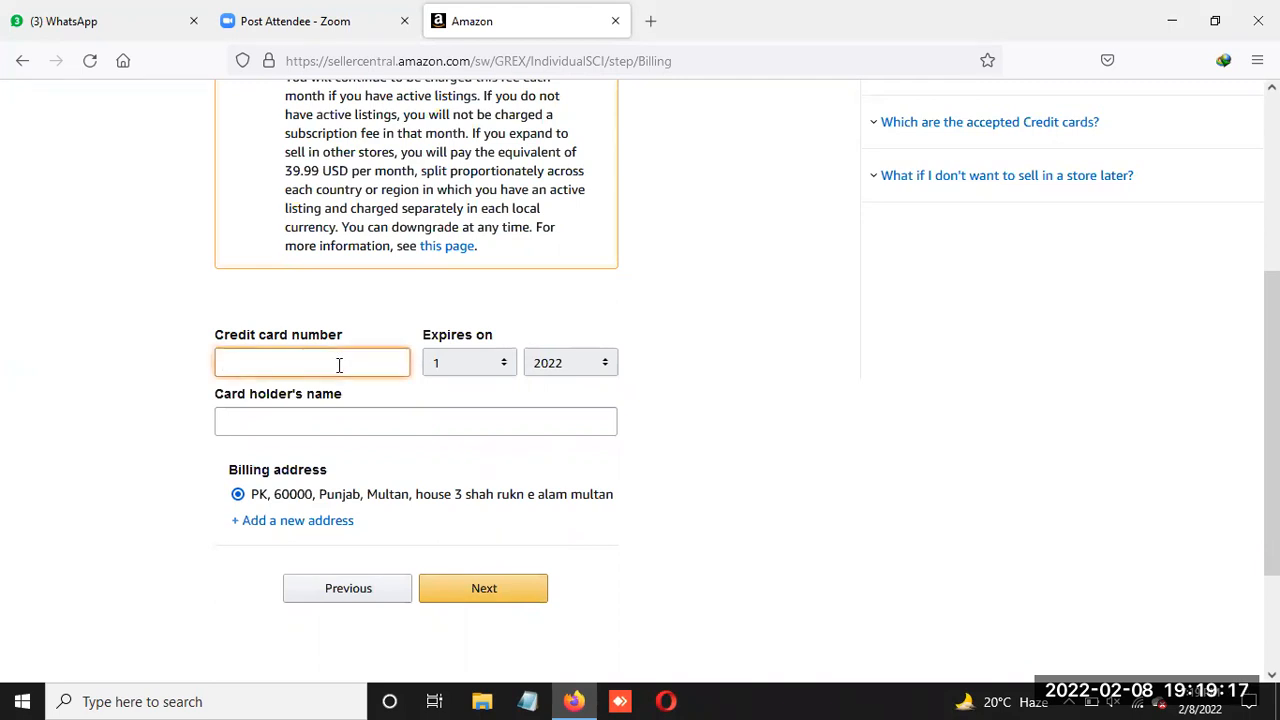
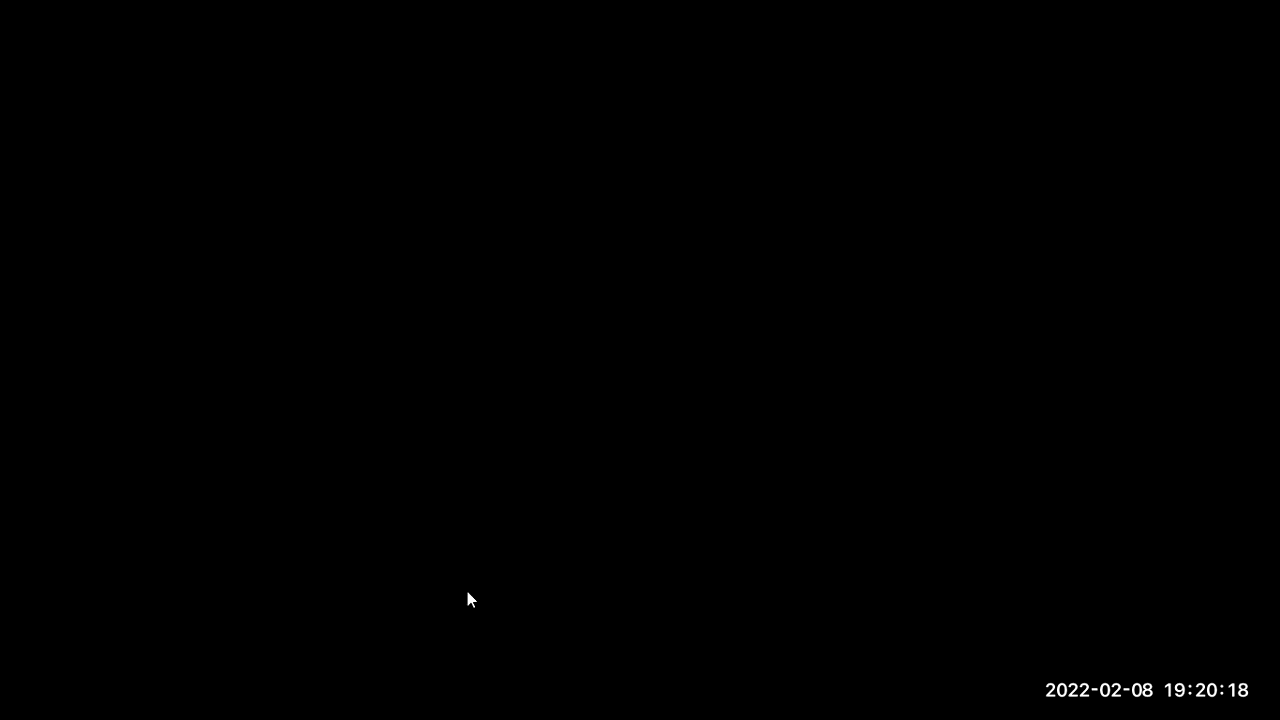
{"action": "left_click", "coordinate": [467, 591]}
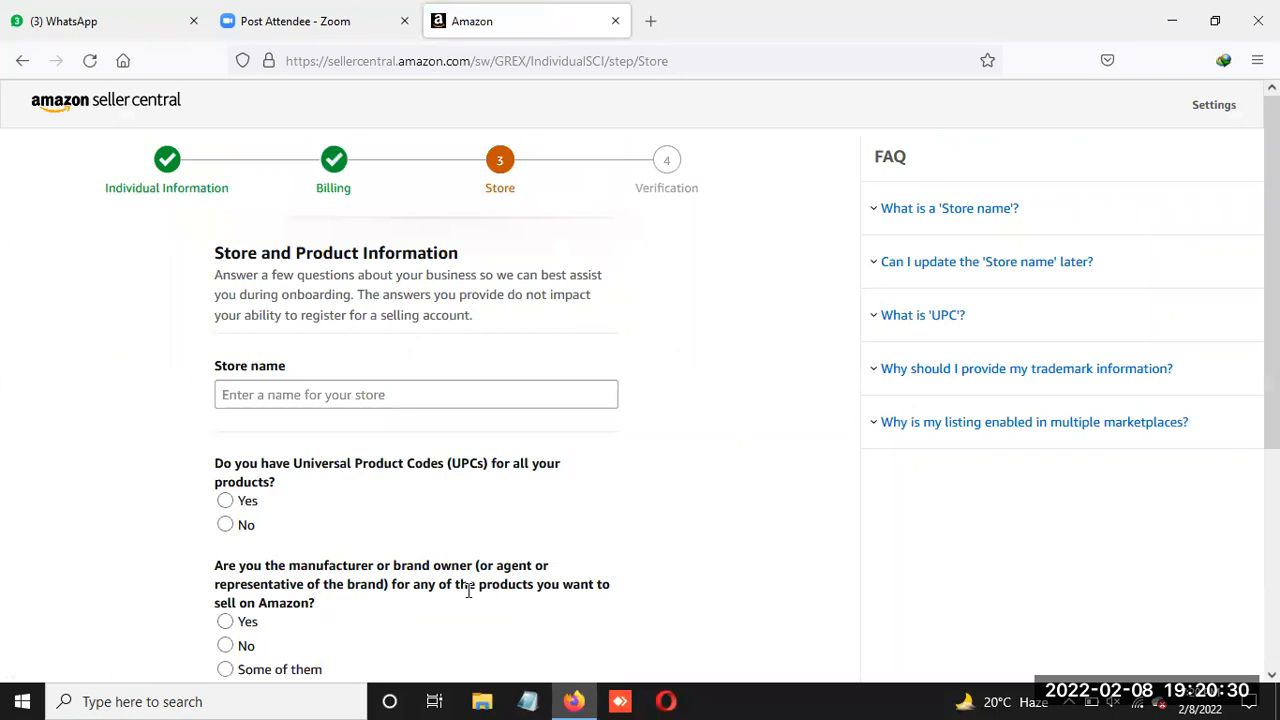
Enter "easy access" as the store name.
{"action": "scroll", "coordinate": [1272, 300], "scroll_direction": "down", "scroll_amount": 1}
{"action": "left_click_drag", "start_coordinate": [1272, 300], "coordinate": [1272, 312]}
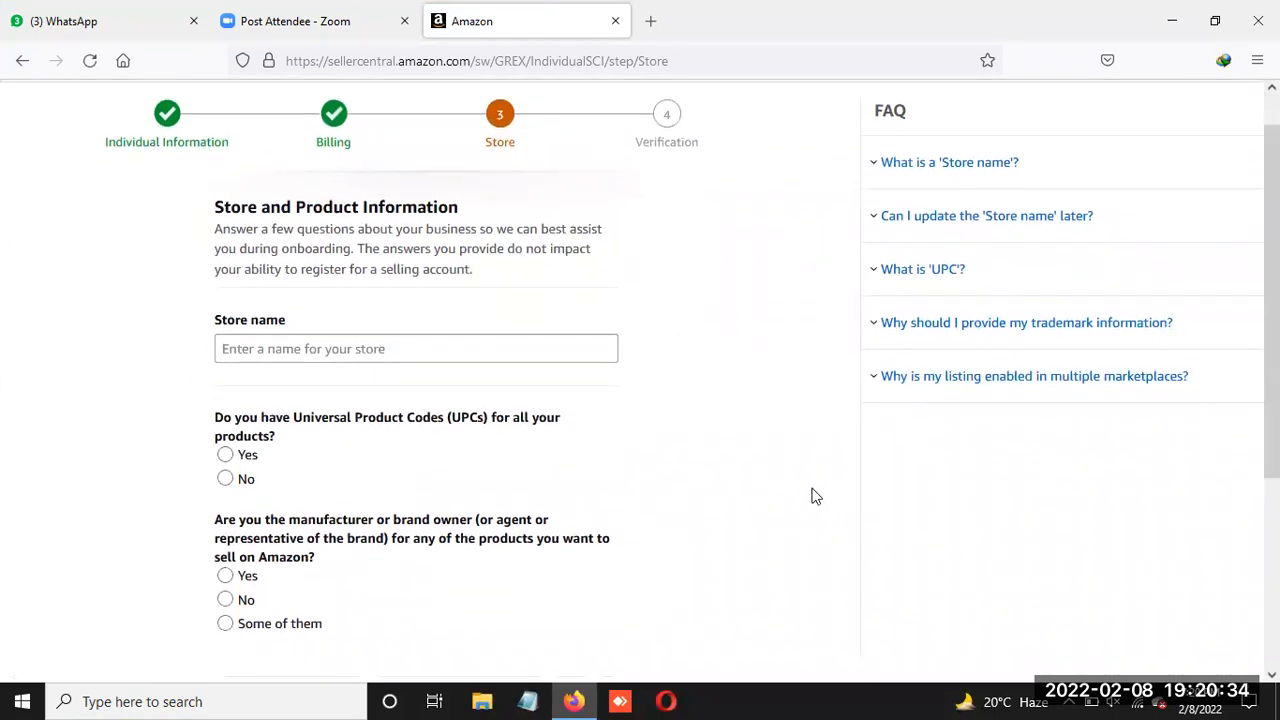
{"action": "left_click_drag", "start_coordinate": [1271, 384], "coordinate": [1271, 383]}
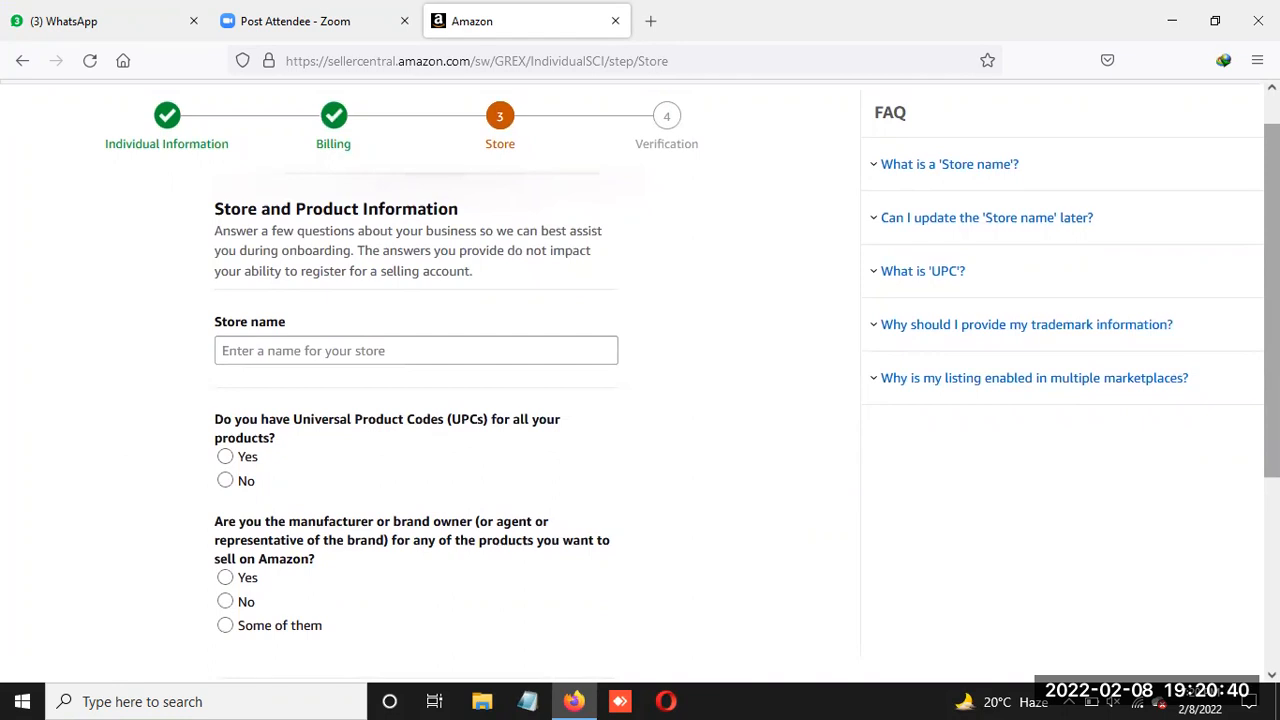
{"action": "mouse_move", "coordinate": [1271, 384]}
{"action": "left_mouse_down"}
{"action": "mouse_move", "coordinate": [1271, 398]}
{"action": "mouse_move", "coordinate": [1271, 382]}
{"action": "left_mouse_up"}
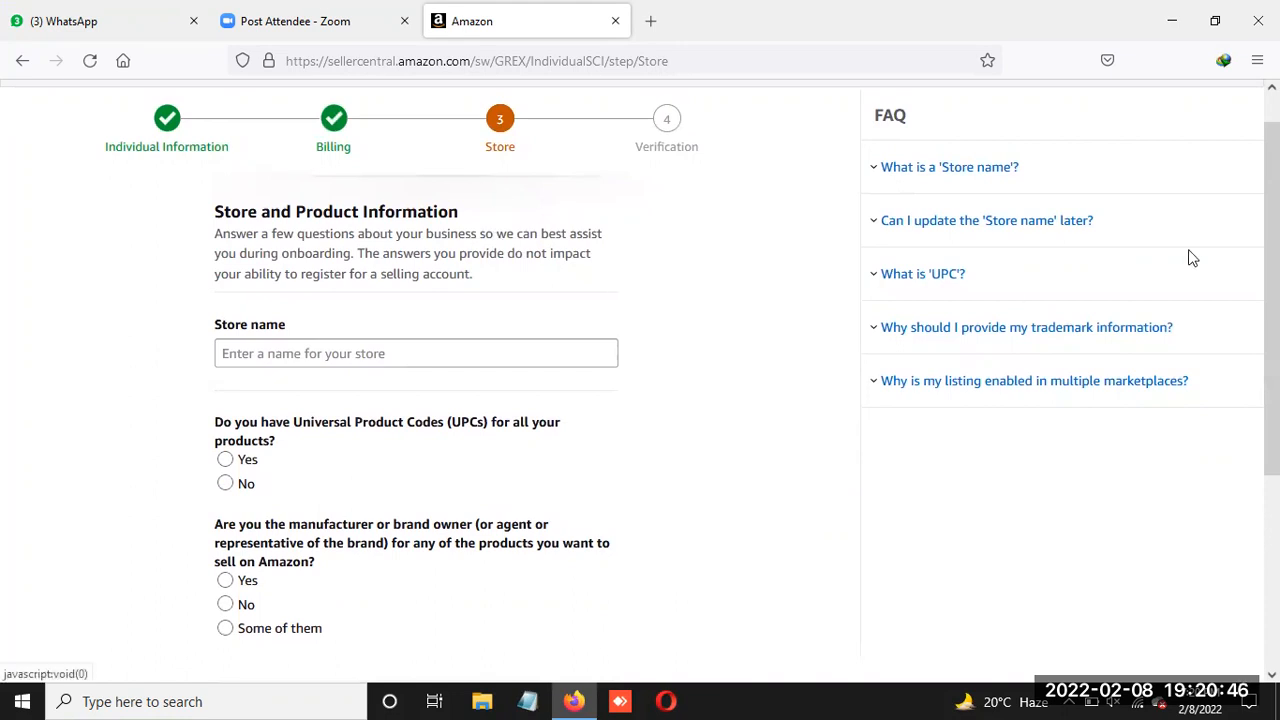
{"action": "left_click_drag", "start_coordinate": [1271, 256], "coordinate": [1271, 273]}
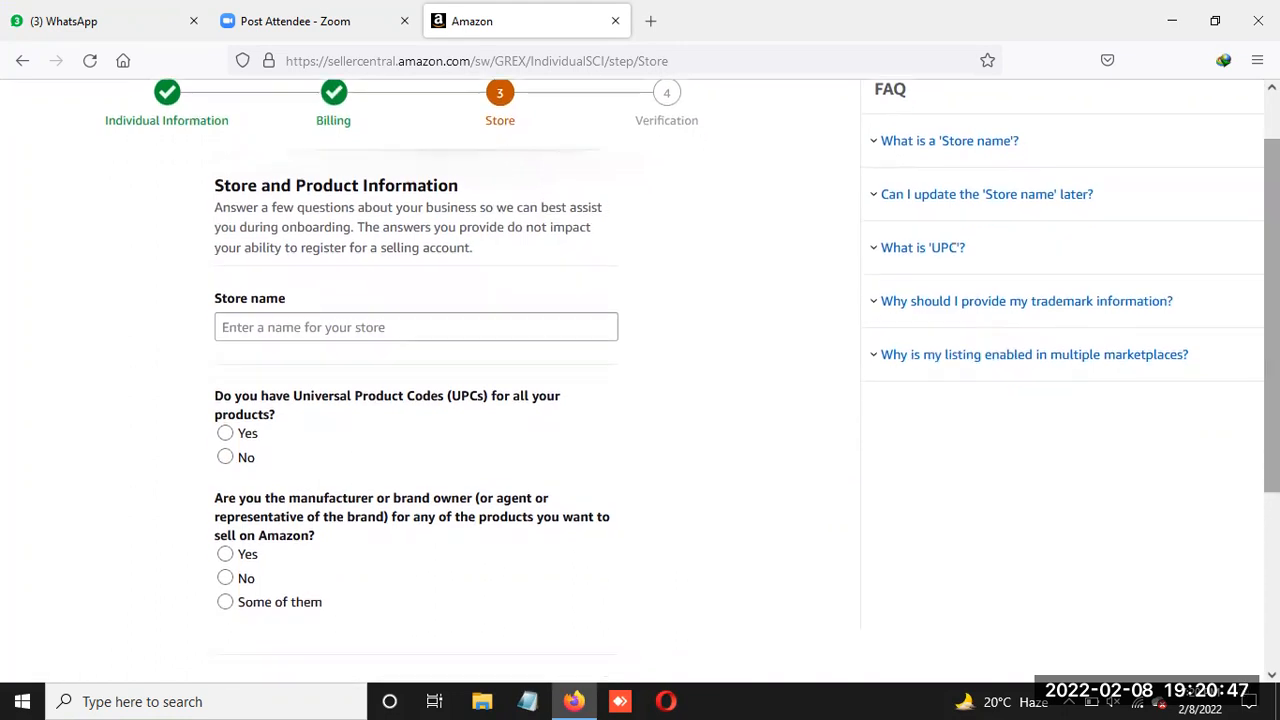
{"action": "left_click", "coordinate": [262, 328]}
{"action": "type", "text": "easy access"}
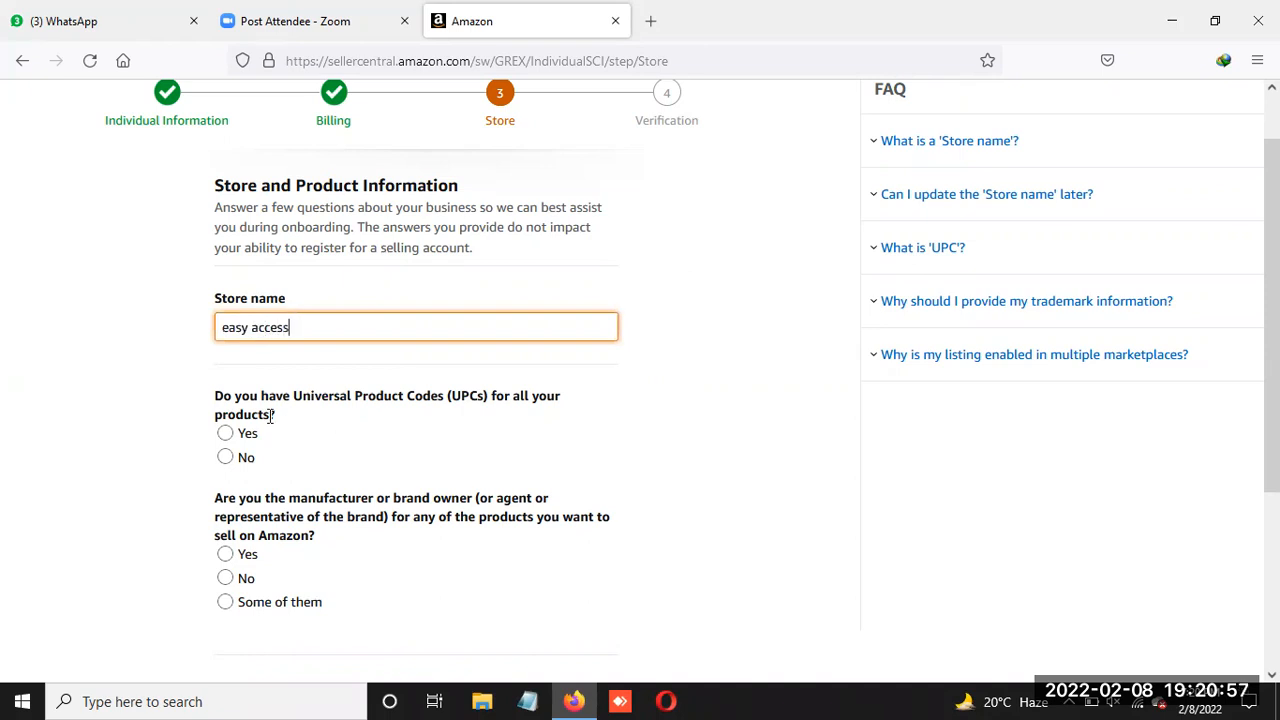
Answer No to having Universal Product Codes (UPCs) for all products.
{"action": "left_click", "coordinate": [225, 433]}
{"action": "scroll", "coordinate": [1270, 360], "scroll_direction": "down", "scroll_amount": 2}
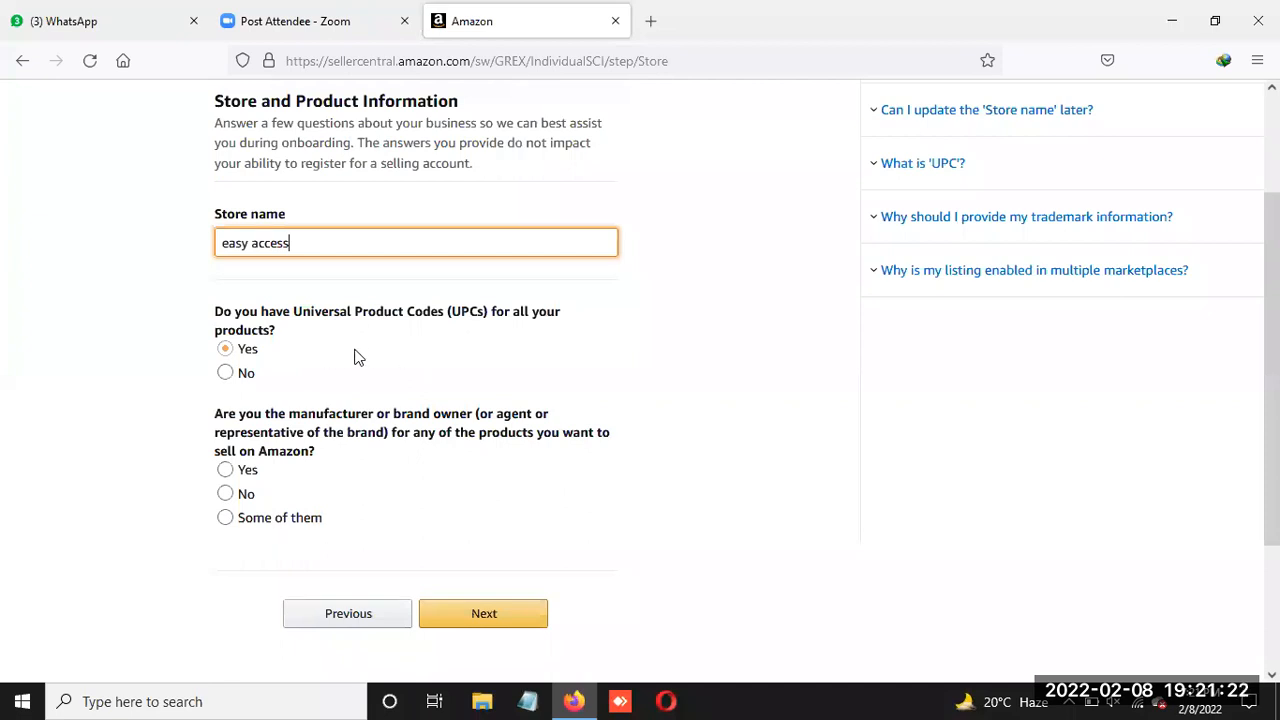
{"action": "left_click", "coordinate": [226, 373]}
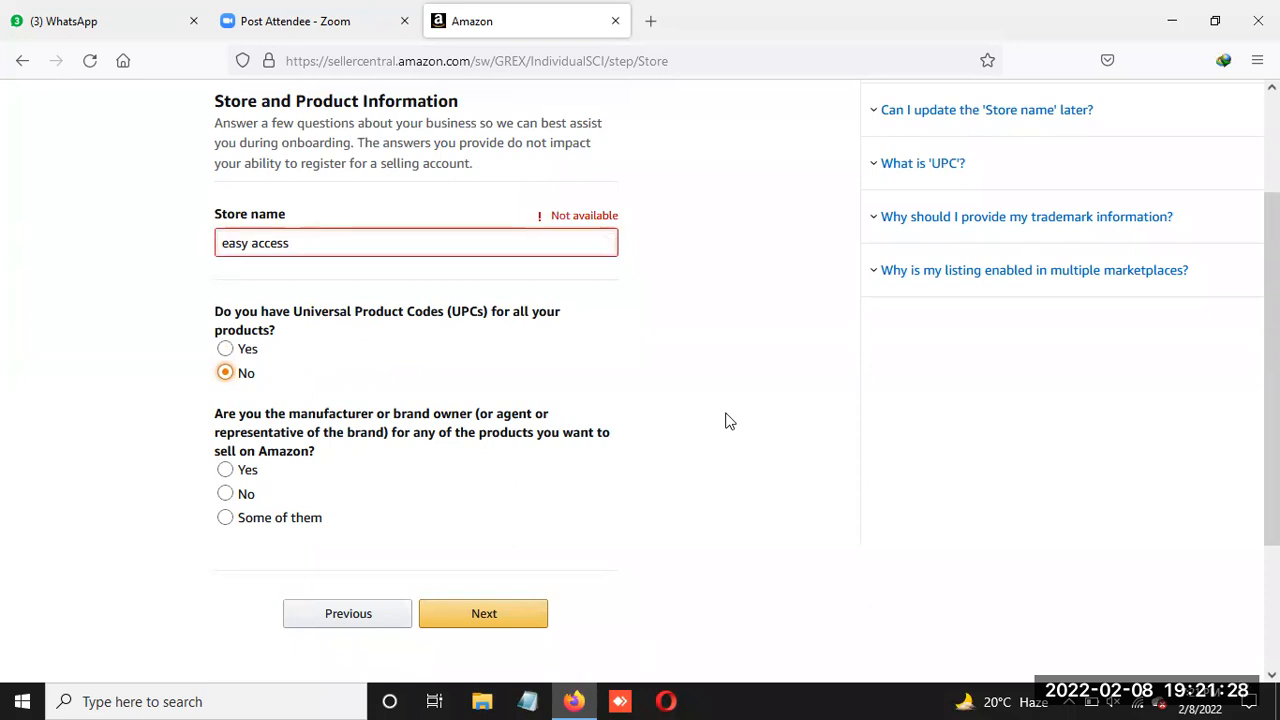
Change the store name to "easy access 1122" and check its availability.
{"action": "left_click", "coordinate": [310, 248]}
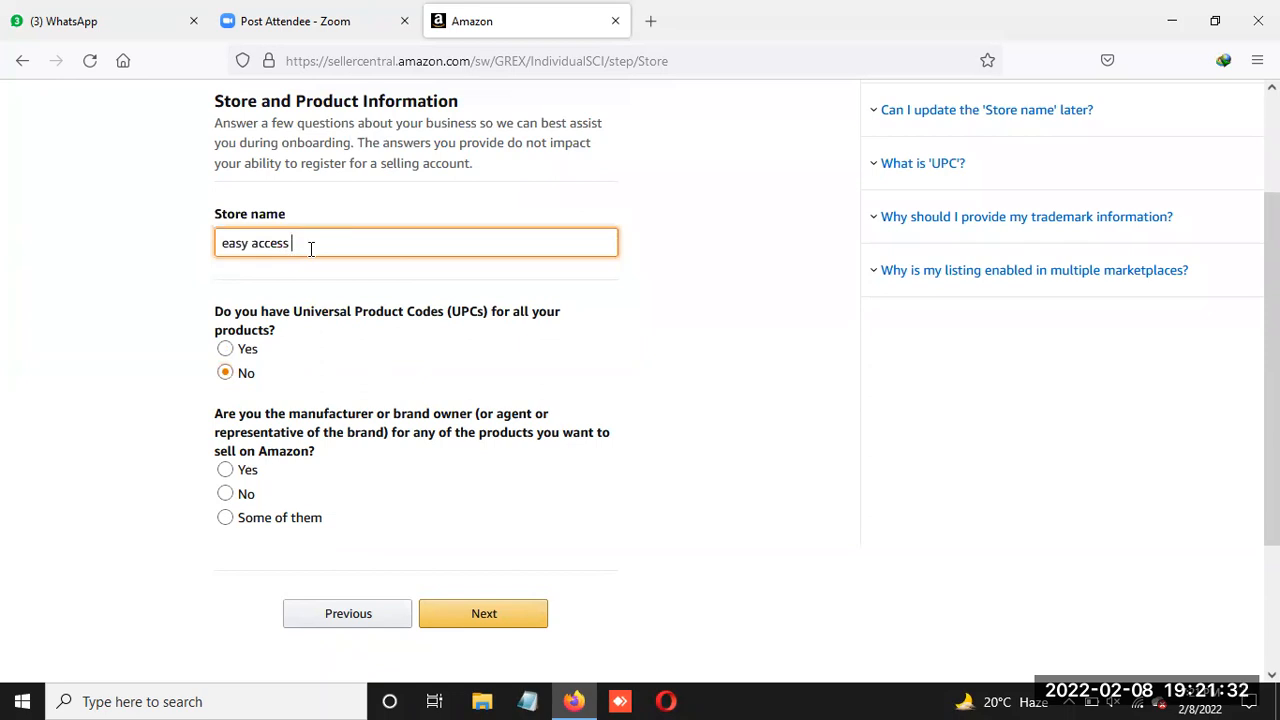
{"action": "type", "text": "1122"}
{"action": "left_click", "coordinate": [174, 418]}
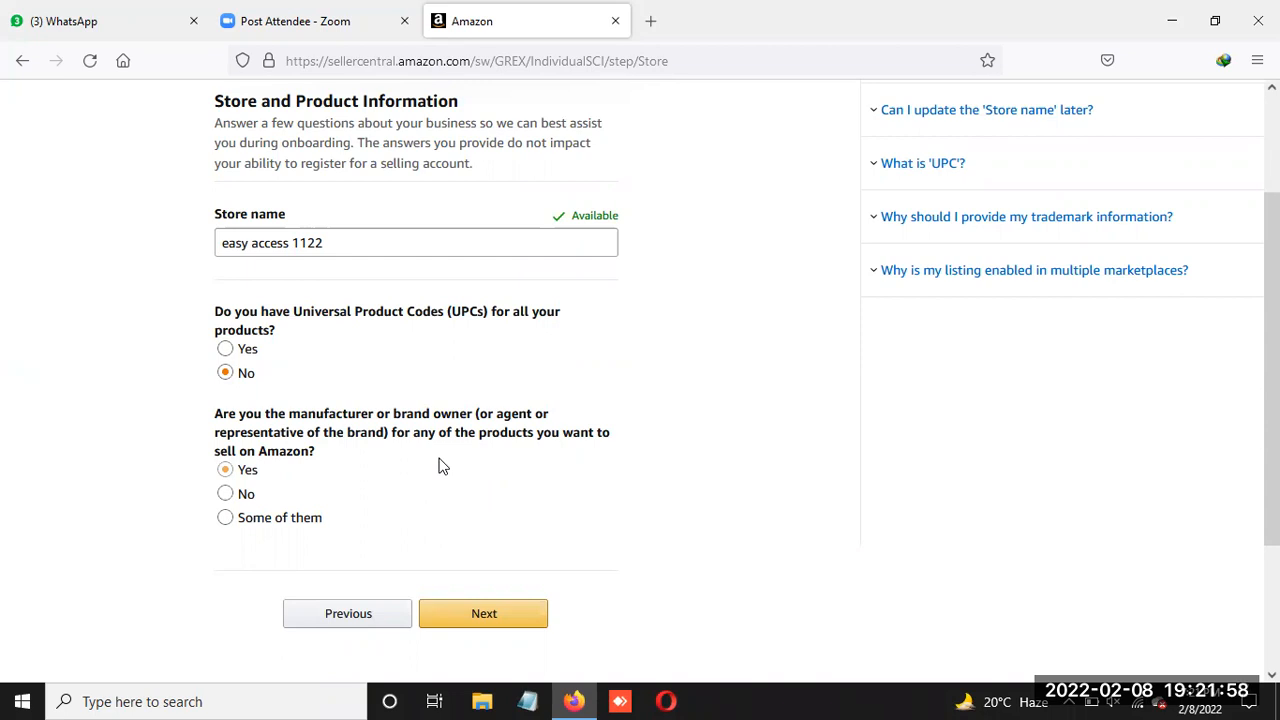
Answer No to being the manufacturer or brand owner and continue to identity verification.
{"action": "left_click", "coordinate": [225, 493]}
{"action": "left_click", "coordinate": [461, 617]}
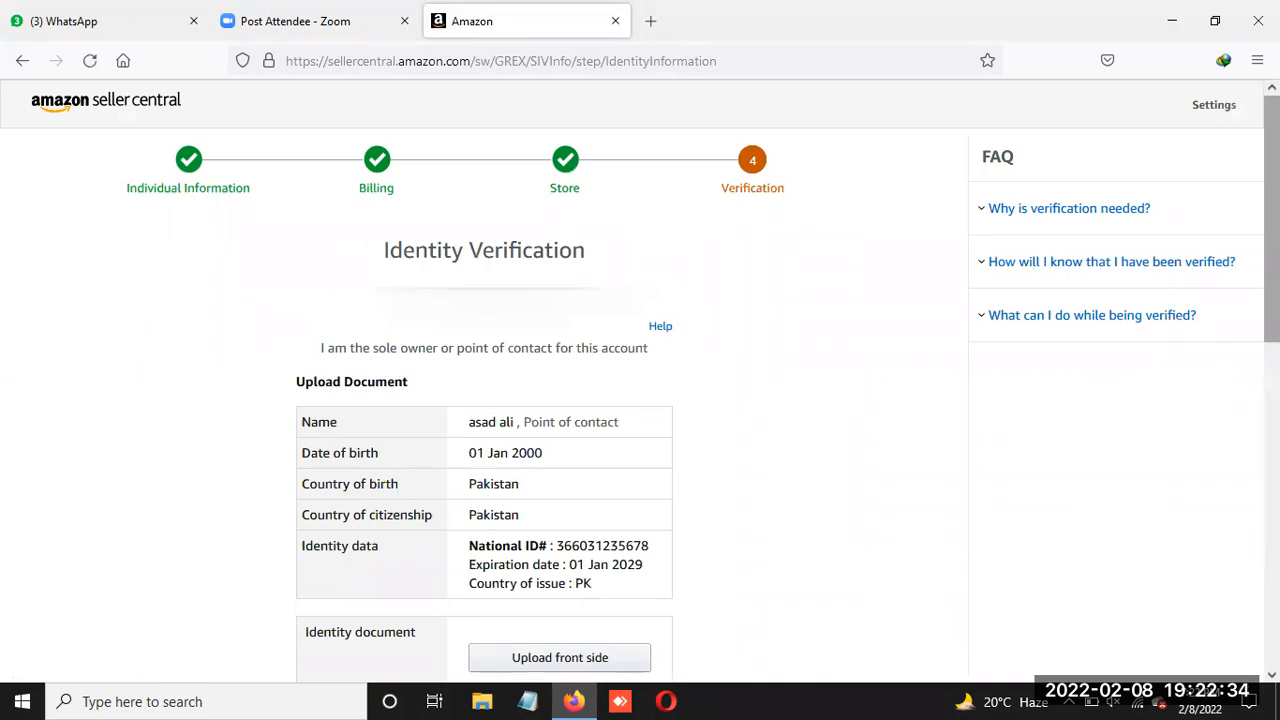
Review the personal details and the identity document upload section on the Identity Verification page.
{"action": "scroll", "coordinate": [640, 388], "scroll_direction": "down", "scroll_amount": 2}
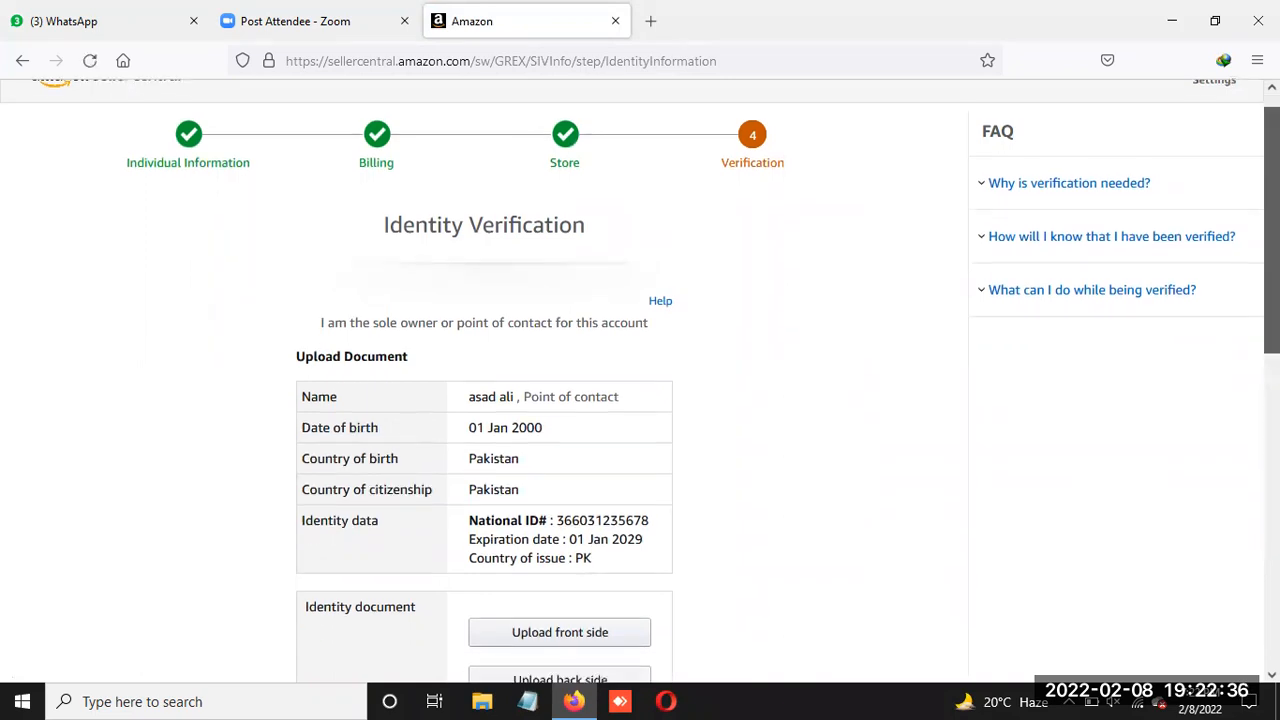
{"action": "scroll", "coordinate": [640, 380], "scroll_direction": "down", "scroll_amount": 2}
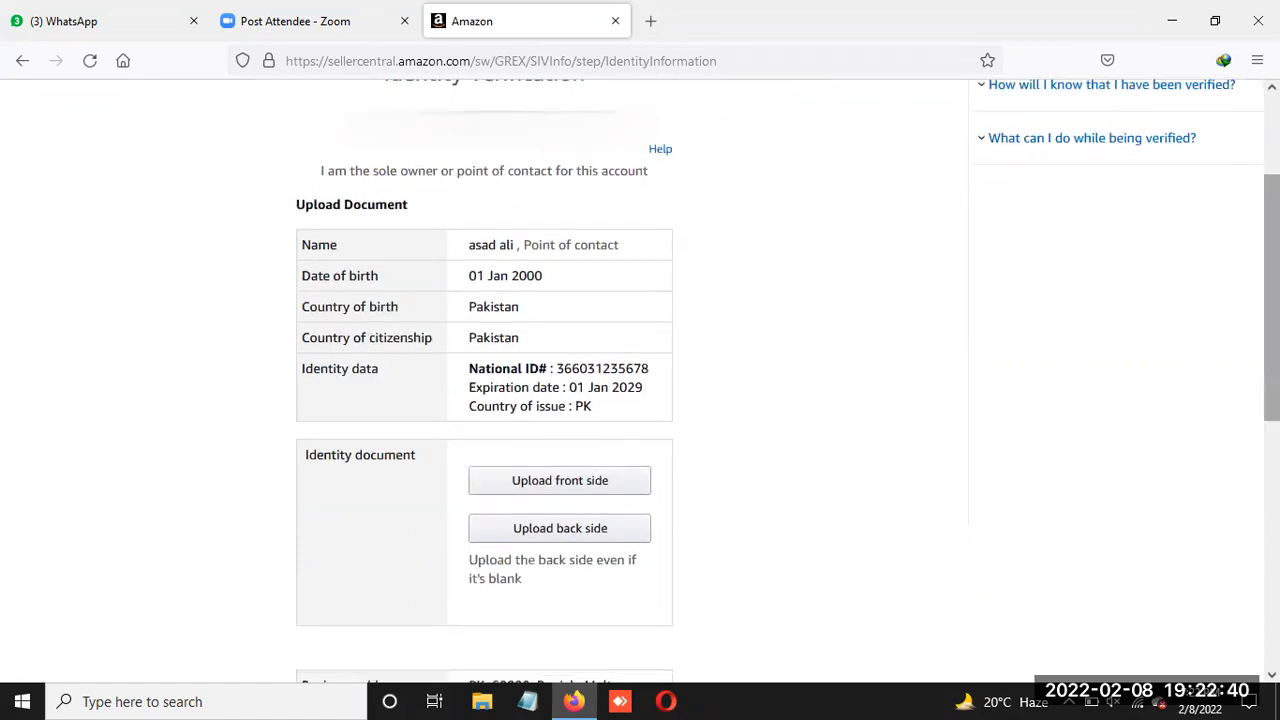
{"action": "scroll", "coordinate": [640, 380], "scroll_direction": "down", "scroll_amount": 1}
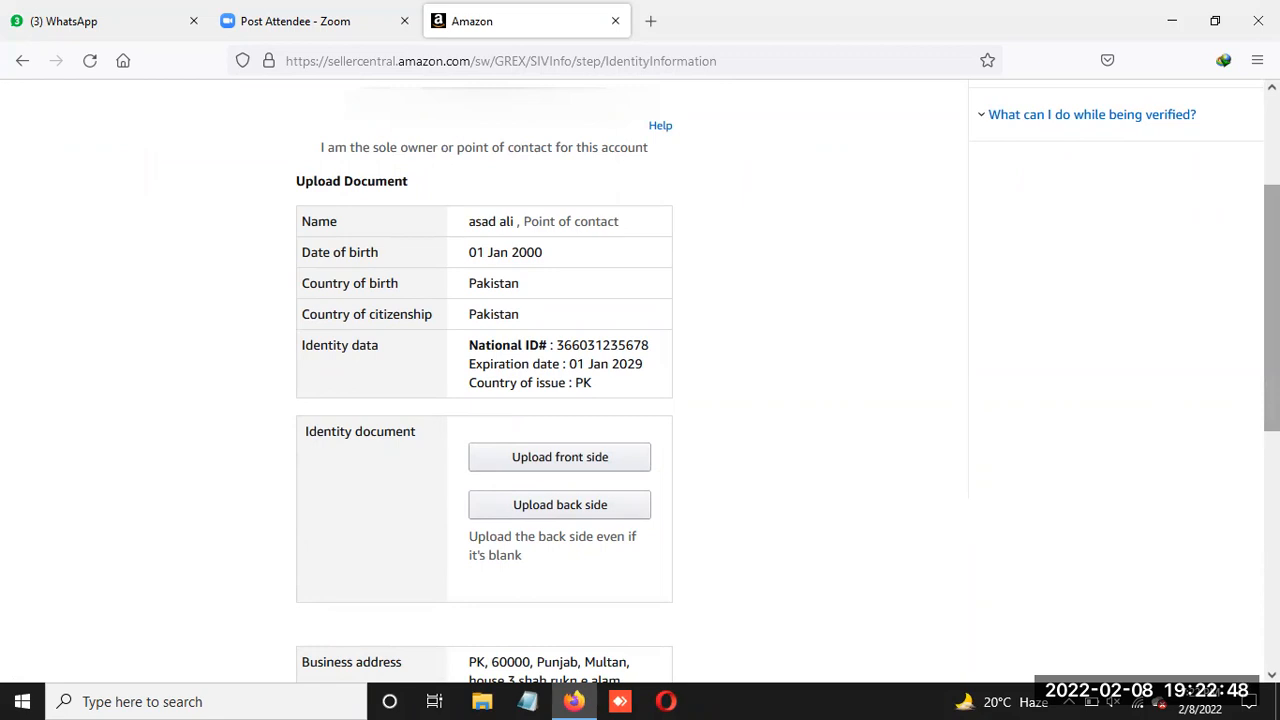
{"action": "scroll", "coordinate": [1180, 264], "scroll_direction": "up", "scroll_amount": 3}
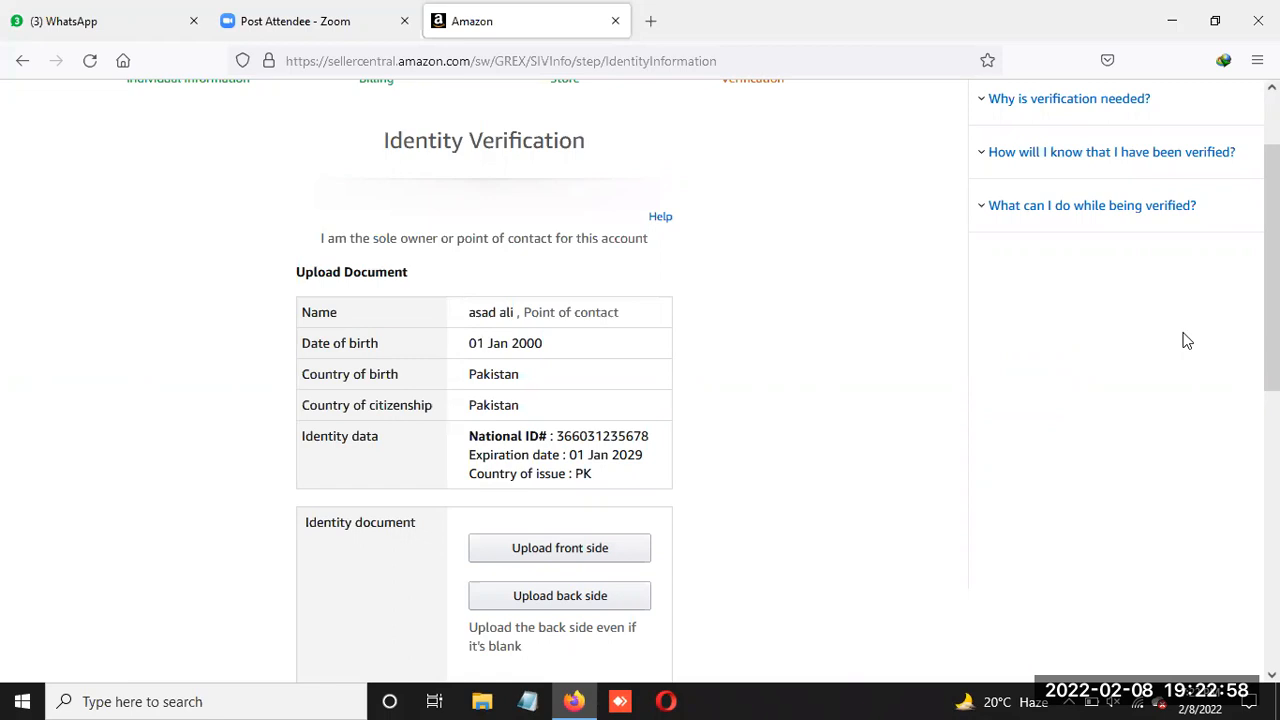
{"action": "scroll", "coordinate": [1188, 340], "scroll_direction": "down", "scroll_amount": 1}
{"action": "scroll", "coordinate": [931, 355], "scroll_direction": "up", "scroll_amount": 2}
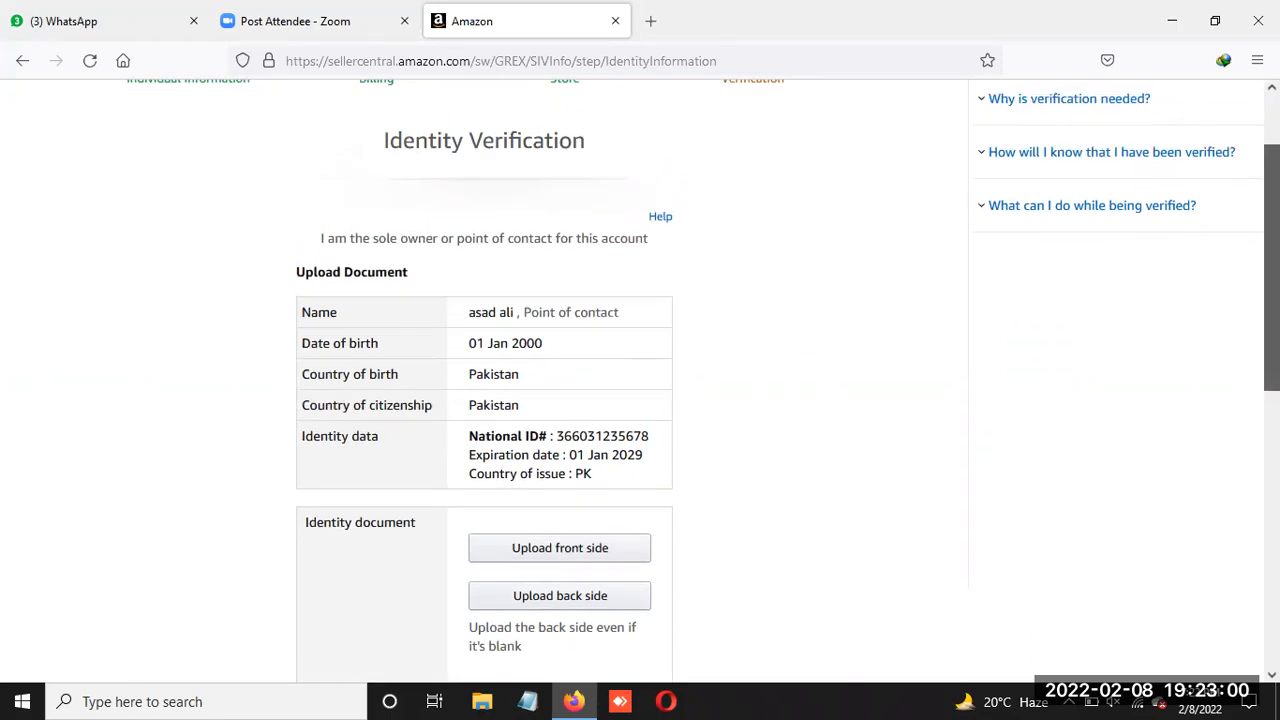
{"action": "scroll", "coordinate": [931, 355], "scroll_direction": "down", "scroll_amount": 2}
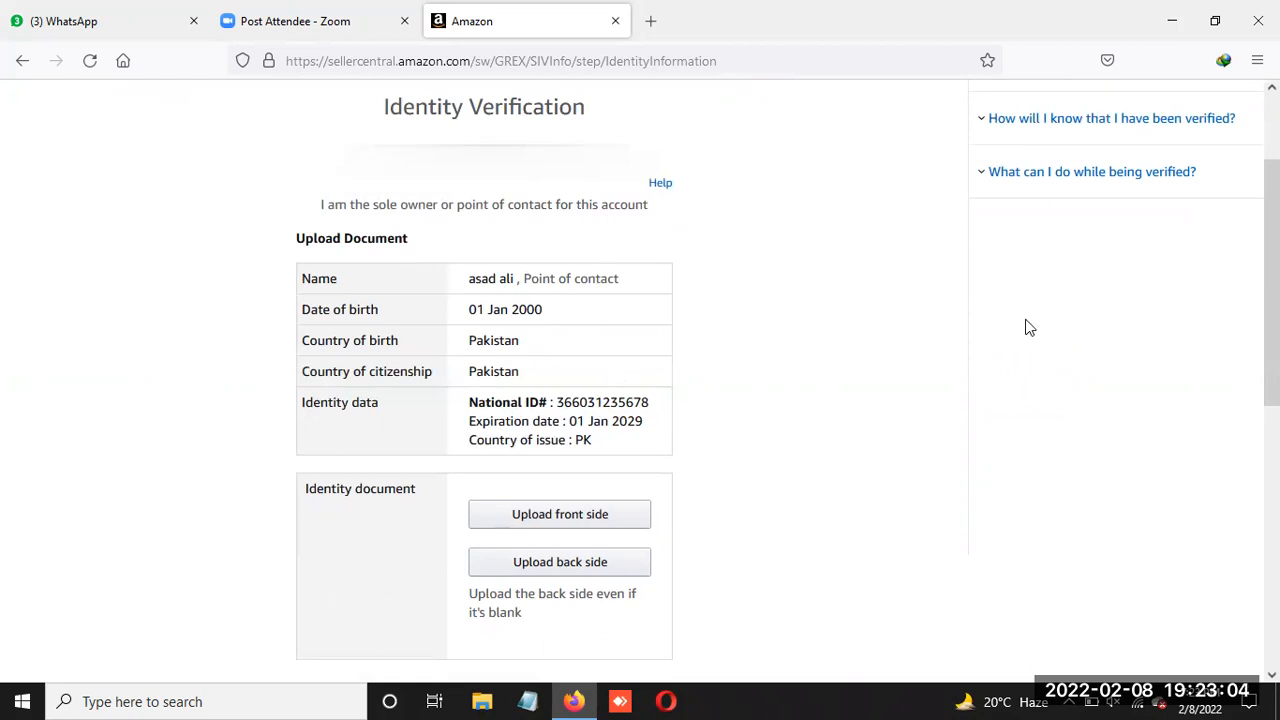
{"action": "scroll", "coordinate": [1268, 290], "scroll_direction": "down", "scroll_amount": 1}
{"action": "scroll", "coordinate": [1268, 290], "scroll_direction": "down", "scroll_amount": 2}
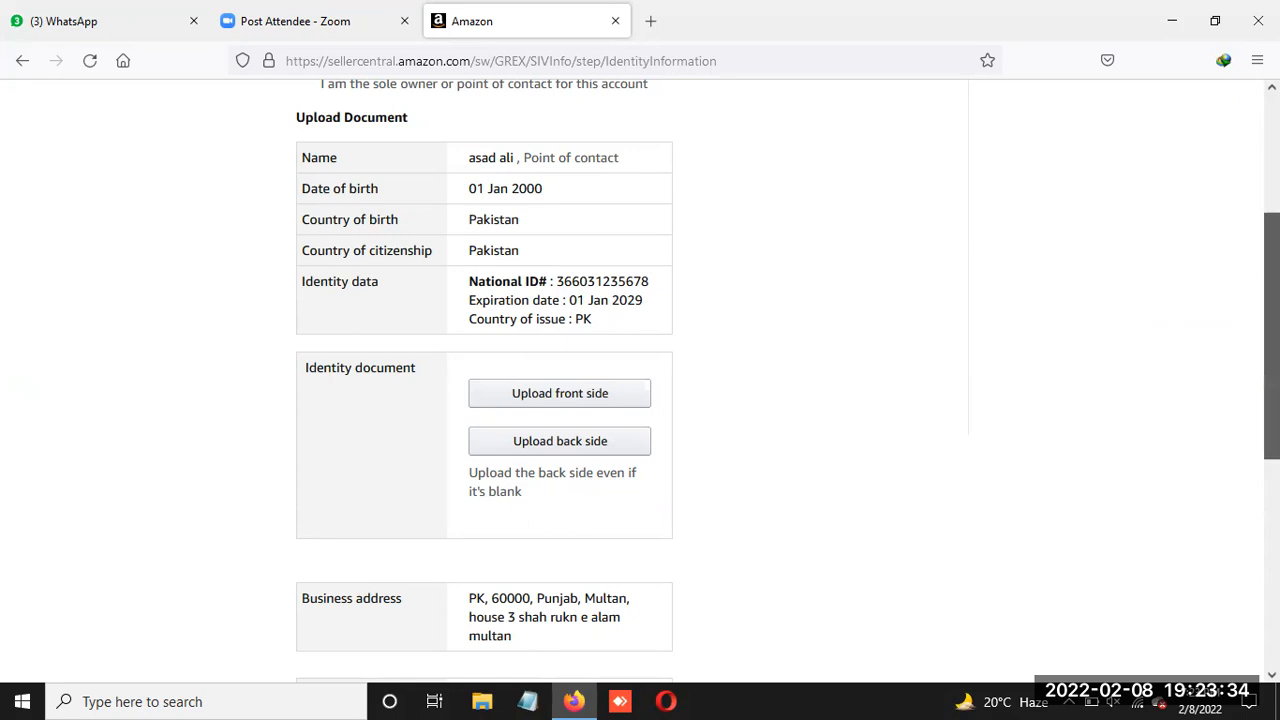
{"action": "scroll", "coordinate": [809, 300], "scroll_direction": "down", "scroll_amount": 2}
{"action": "left_click", "coordinate": [534, 312]}
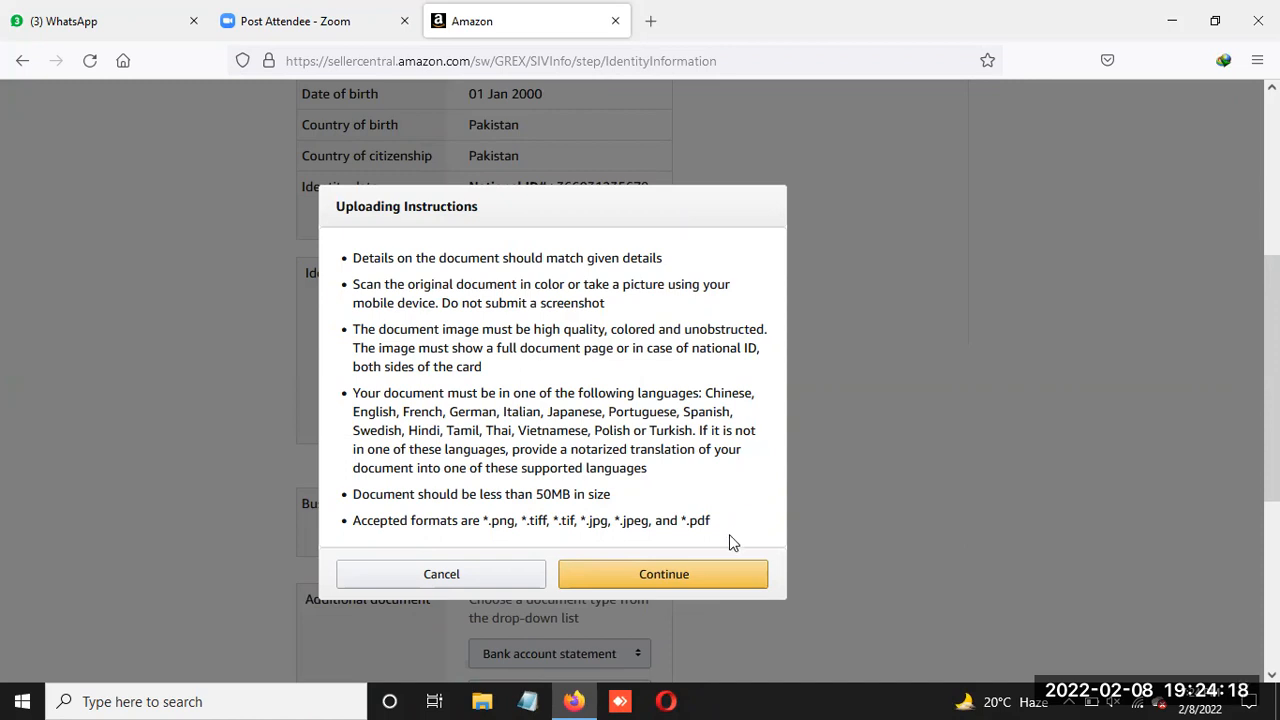
{"action": "left_click", "coordinate": [707, 568]}
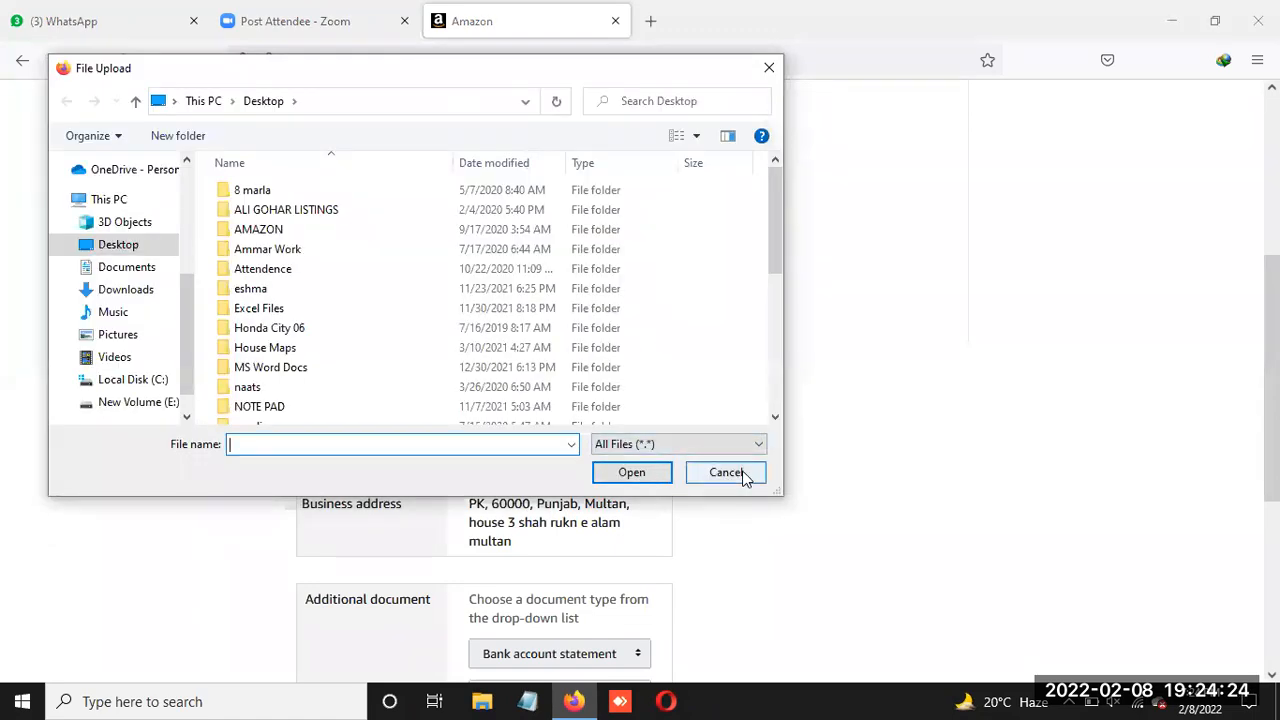
{"action": "left_click", "coordinate": [726, 473]}
Review the business address and the document types accepted as the additional document.
{"action": "scroll", "coordinate": [640, 390], "scroll_direction": "down", "scroll_amount": 5}
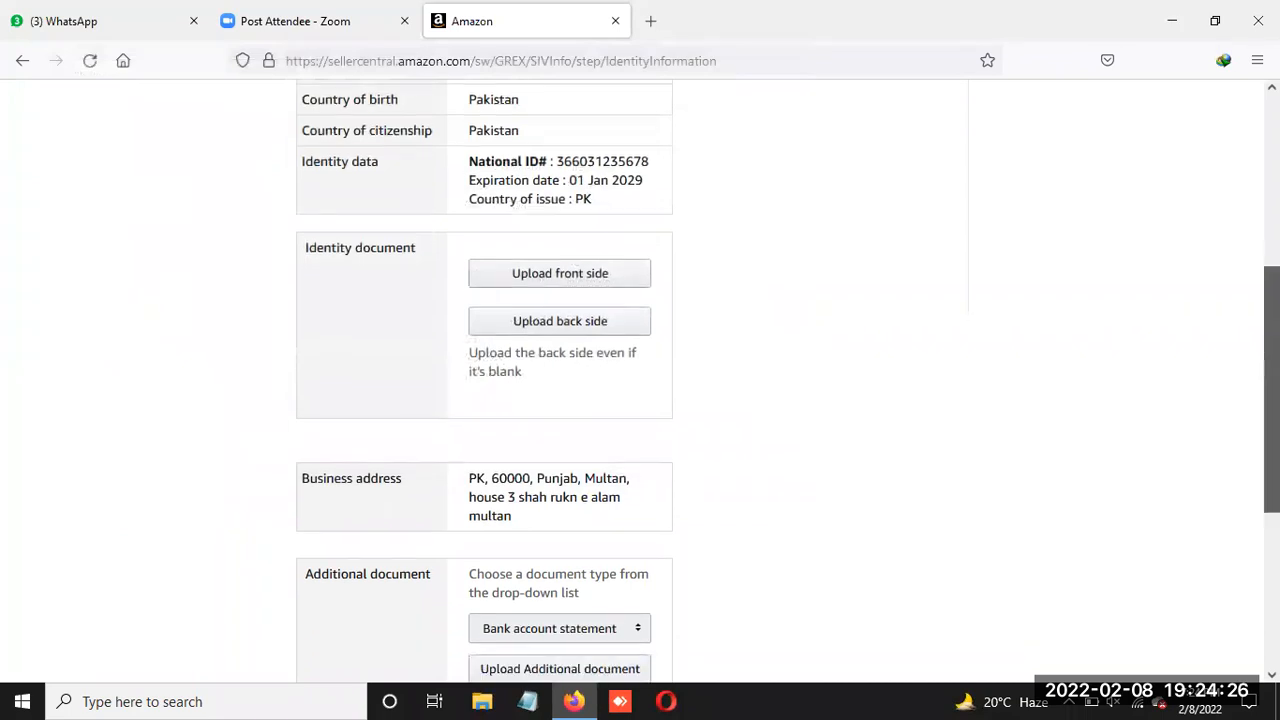
{"action": "scroll", "coordinate": [640, 390], "scroll_direction": "up", "scroll_amount": 2}
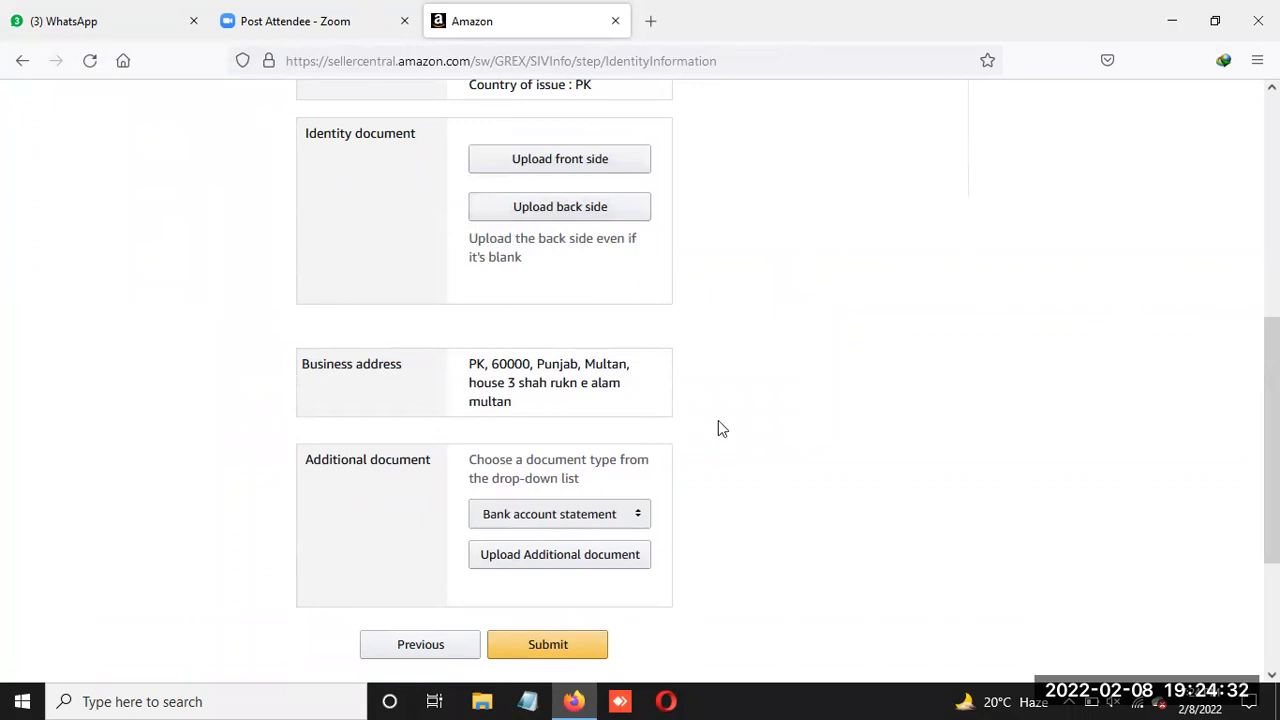
{"action": "scroll", "coordinate": [640, 420], "scroll_direction": "down", "scroll_amount": 2}
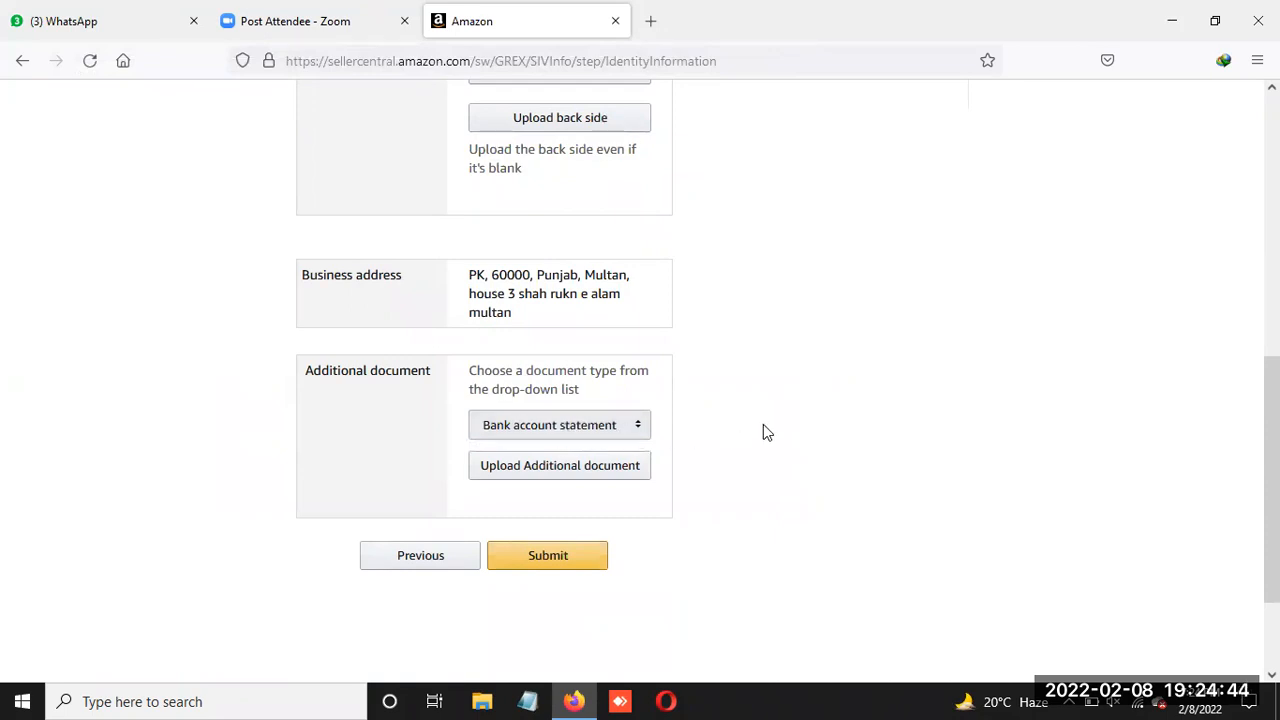
{"action": "left_click", "coordinate": [554, 429]}
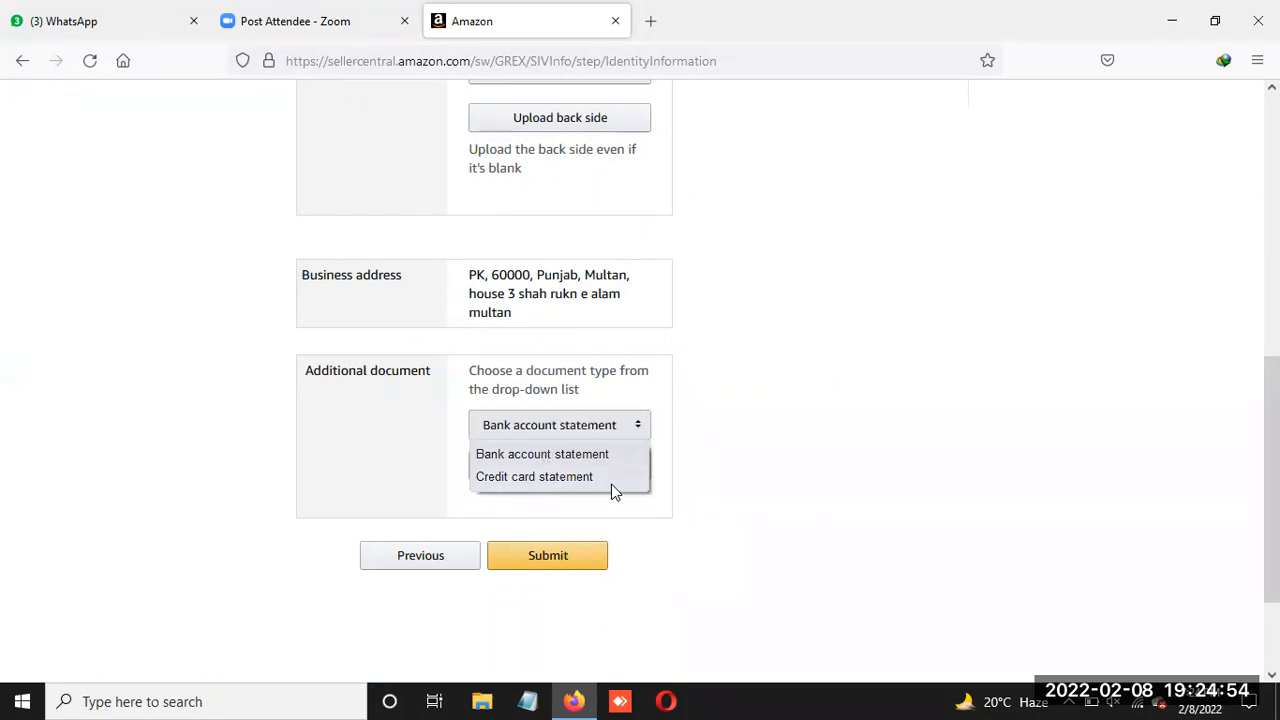
{"action": "left_click", "coordinate": [737, 448]}
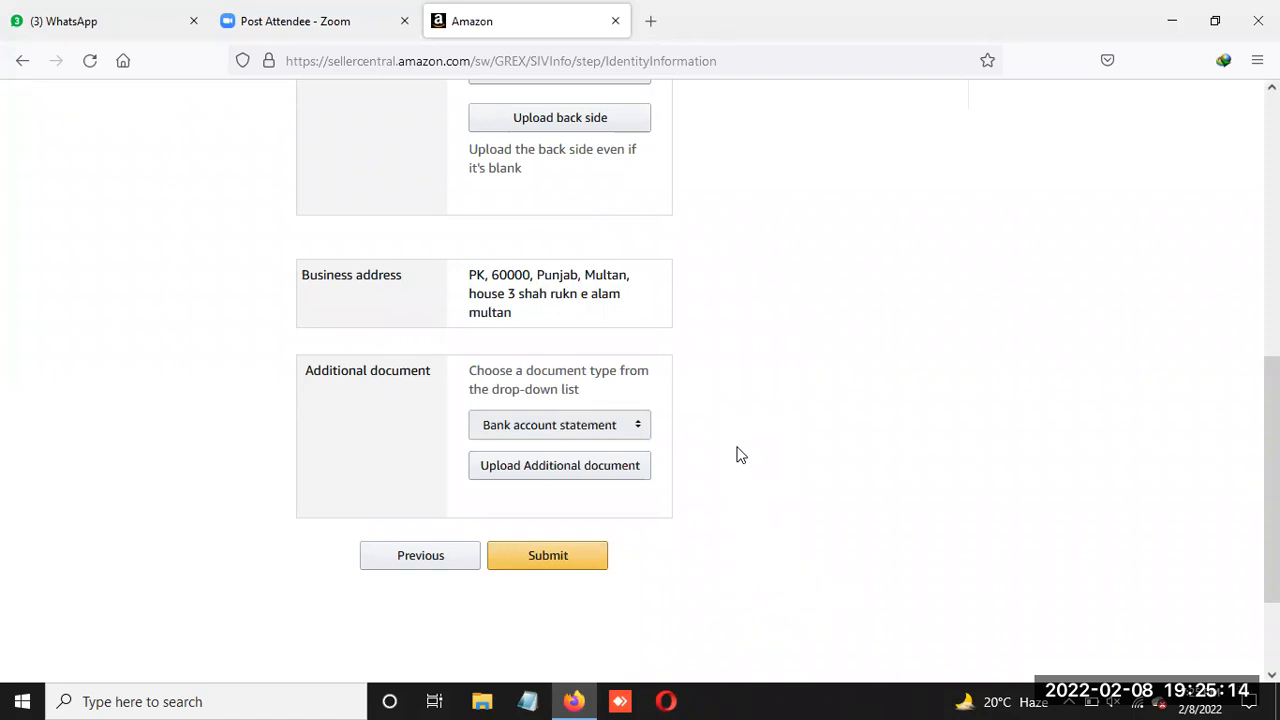
{"action": "scroll", "coordinate": [1271, 480], "scroll_direction": "down", "scroll_amount": 2}
{"action": "scroll", "coordinate": [1091, 483], "scroll_direction": "up", "scroll_amount": 1}
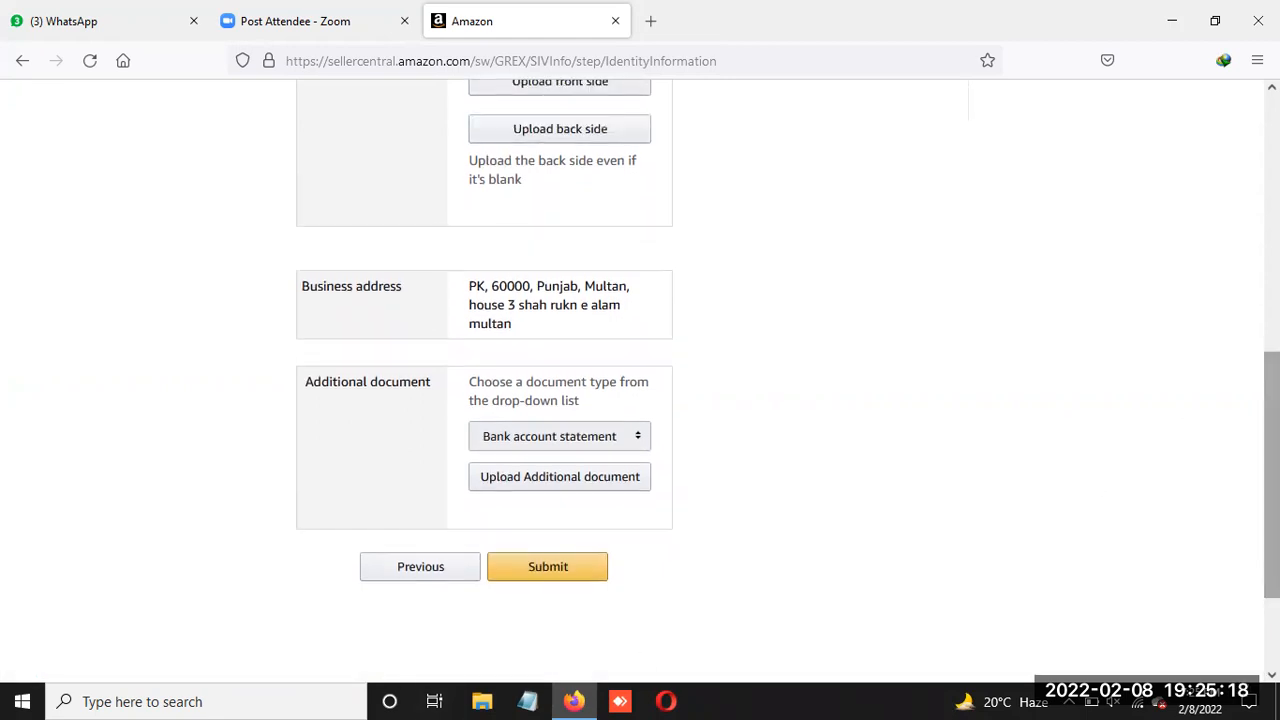
{"action": "scroll", "coordinate": [640, 380], "scroll_direction": "up", "scroll_amount": 3}
{"action": "left_click_drag", "start_coordinate": [1271, 397], "coordinate": [1271, 420]}
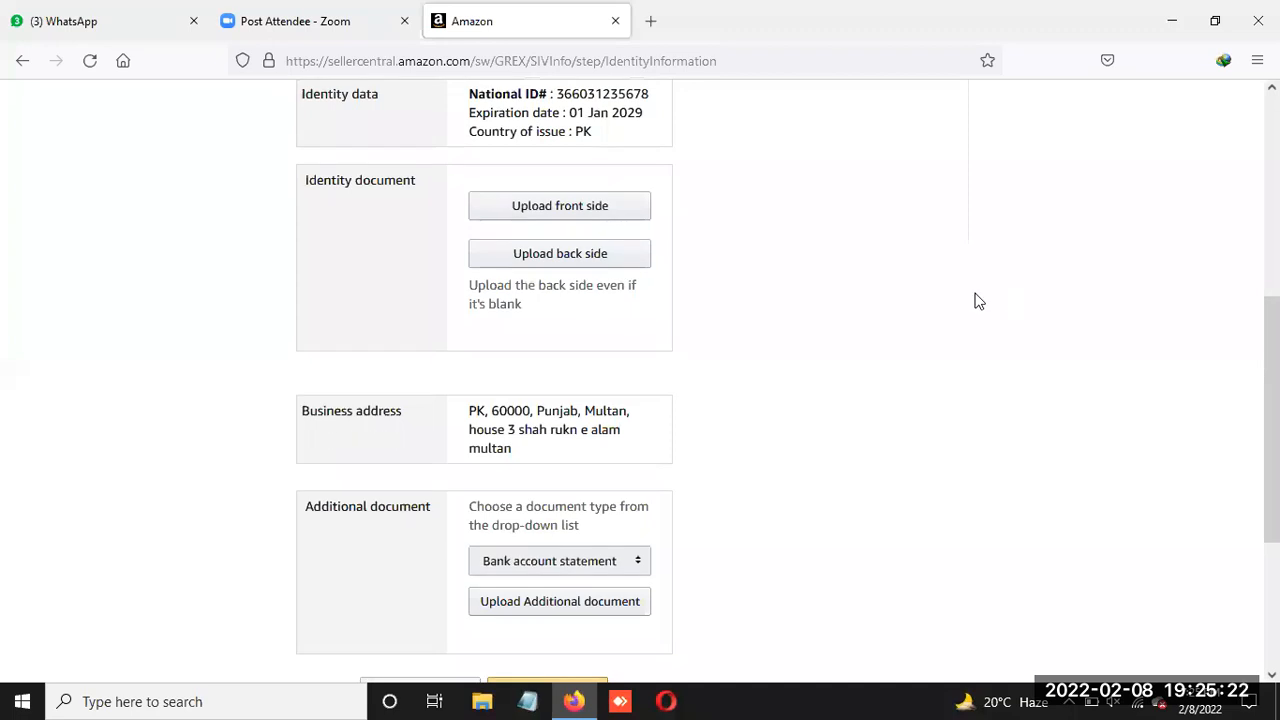
Upload "mcs degree.jpg" from the pictures folder on the desktop as the front side of the national ID.
{"action": "left_click", "coordinate": [576, 219]}
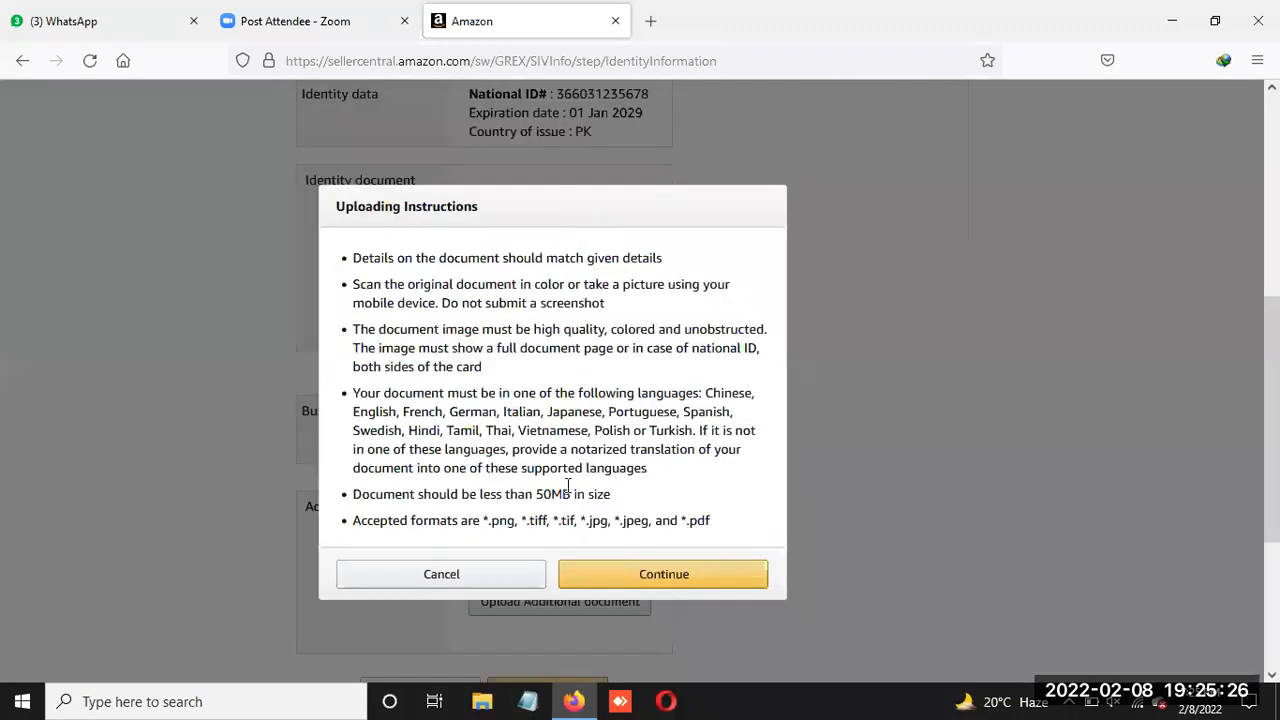
{"action": "left_click", "coordinate": [641, 571]}
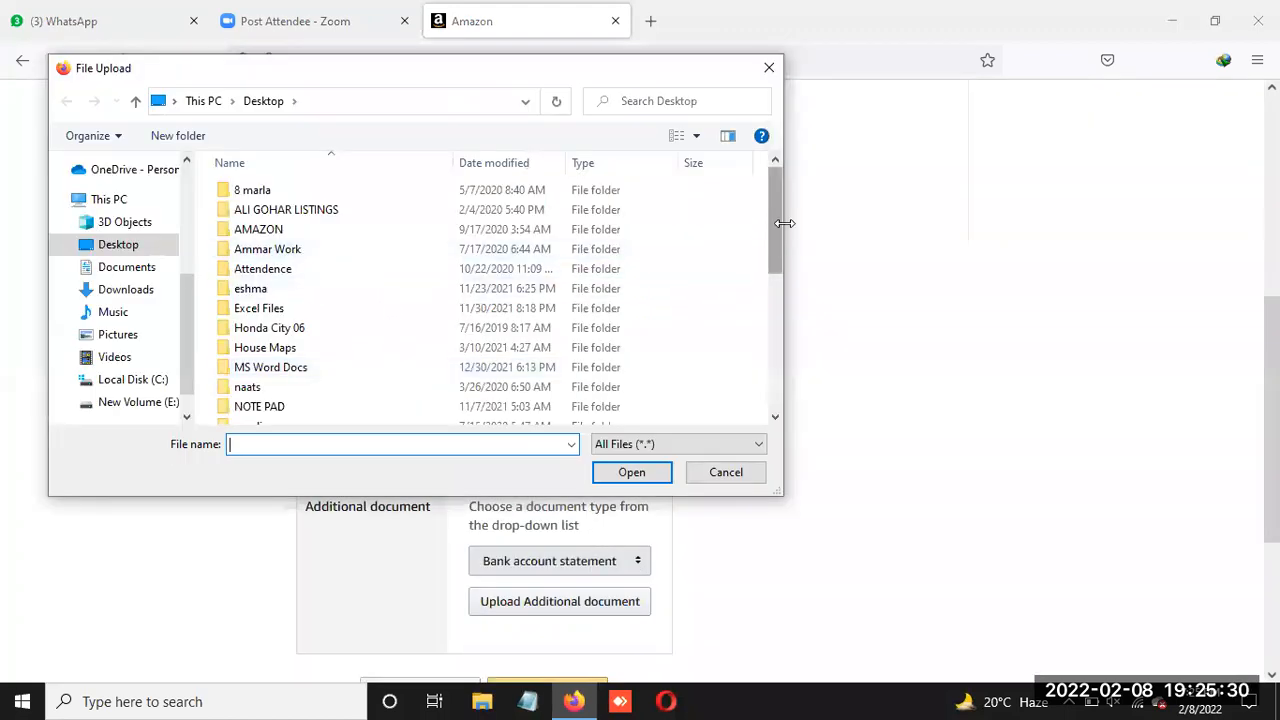
{"action": "scroll", "coordinate": [782, 230], "scroll_direction": "down", "scroll_amount": 3}
{"action": "scroll", "coordinate": [778, 266], "scroll_direction": "up", "scroll_amount": 1}
{"action": "scroll", "coordinate": [778, 266], "scroll_direction": "down", "scroll_amount": 1}
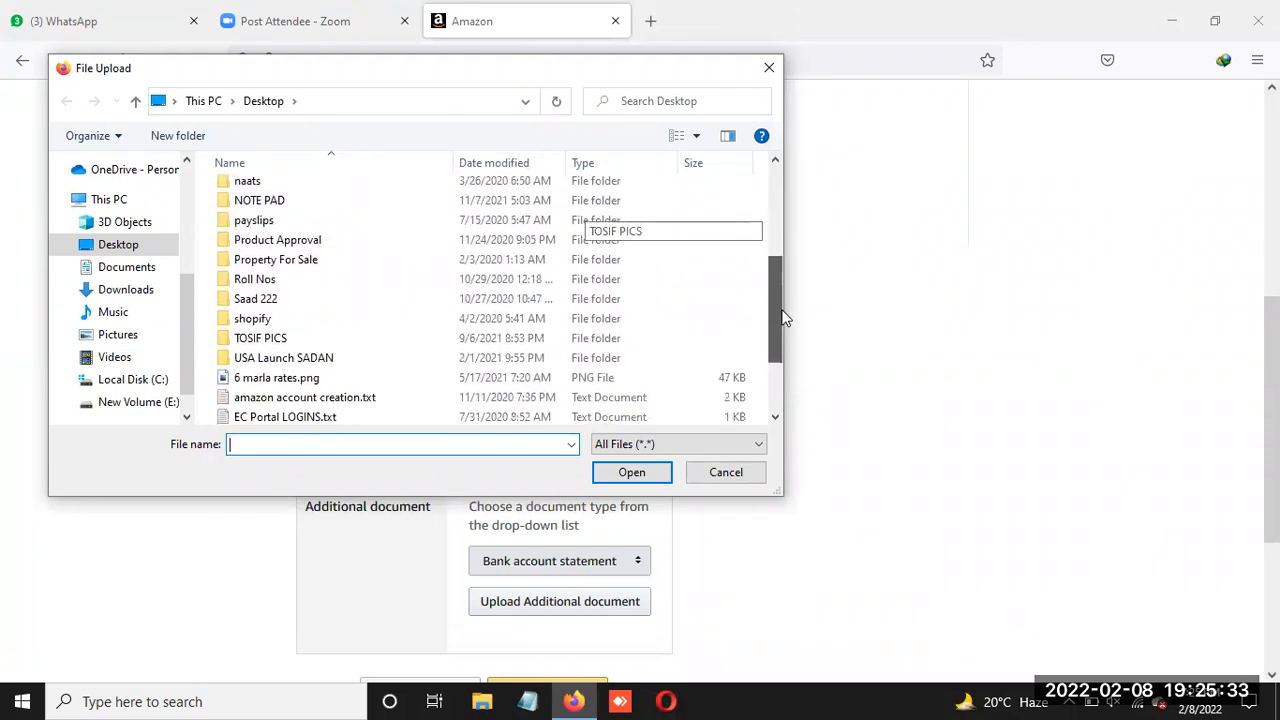
{"action": "double_click", "coordinate": [262, 340]}
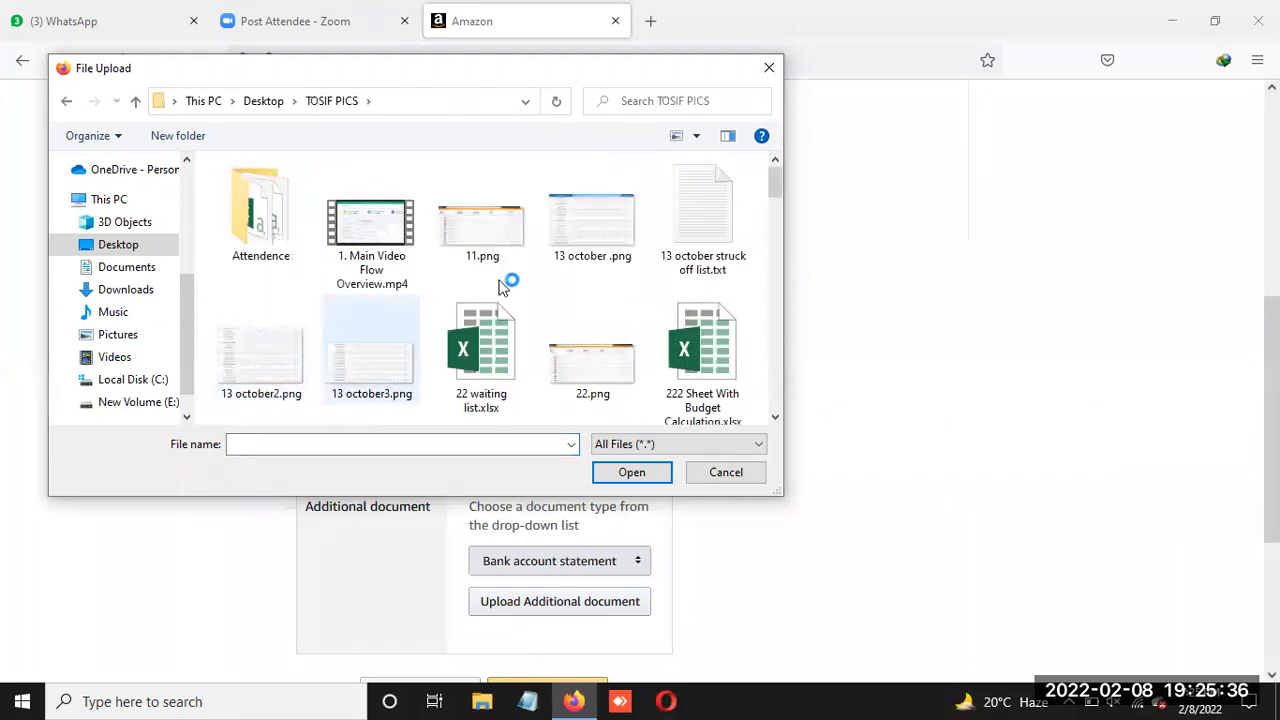
{"action": "left_click_drag", "start_coordinate": [776, 195], "coordinate": [776, 240]}
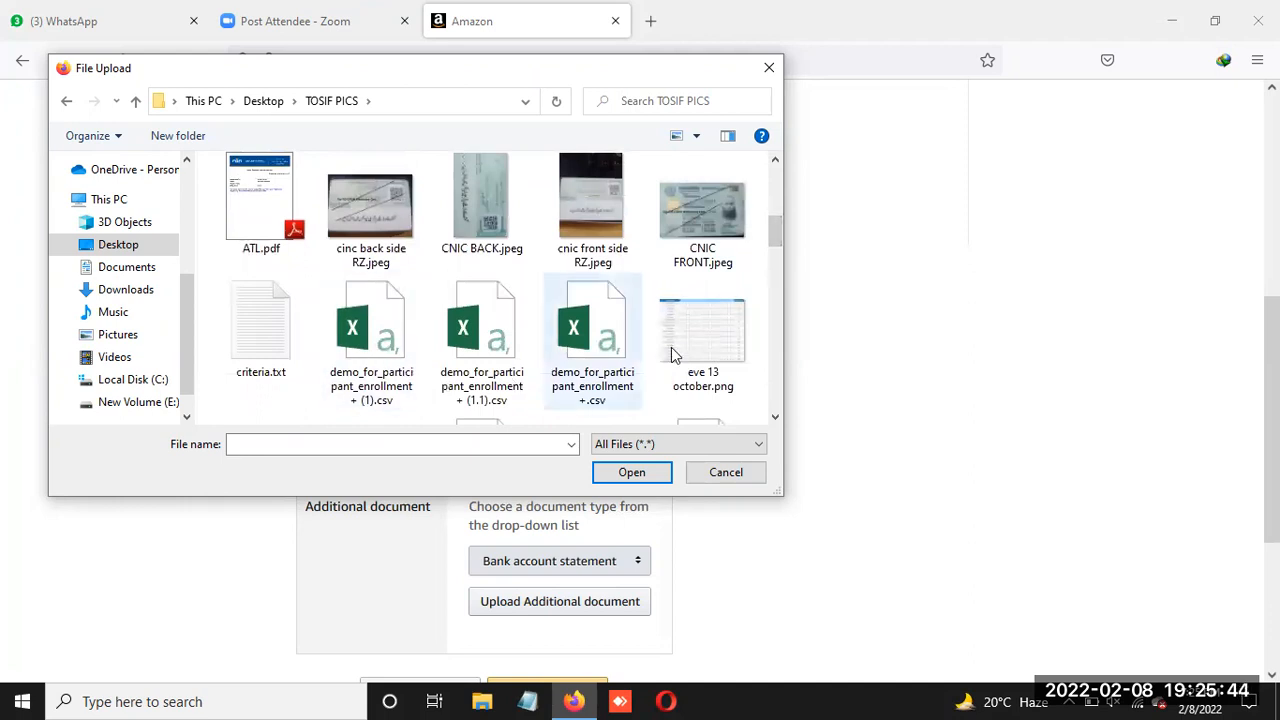
{"action": "left_click_drag", "start_coordinate": [778, 238], "coordinate": [778, 276]}
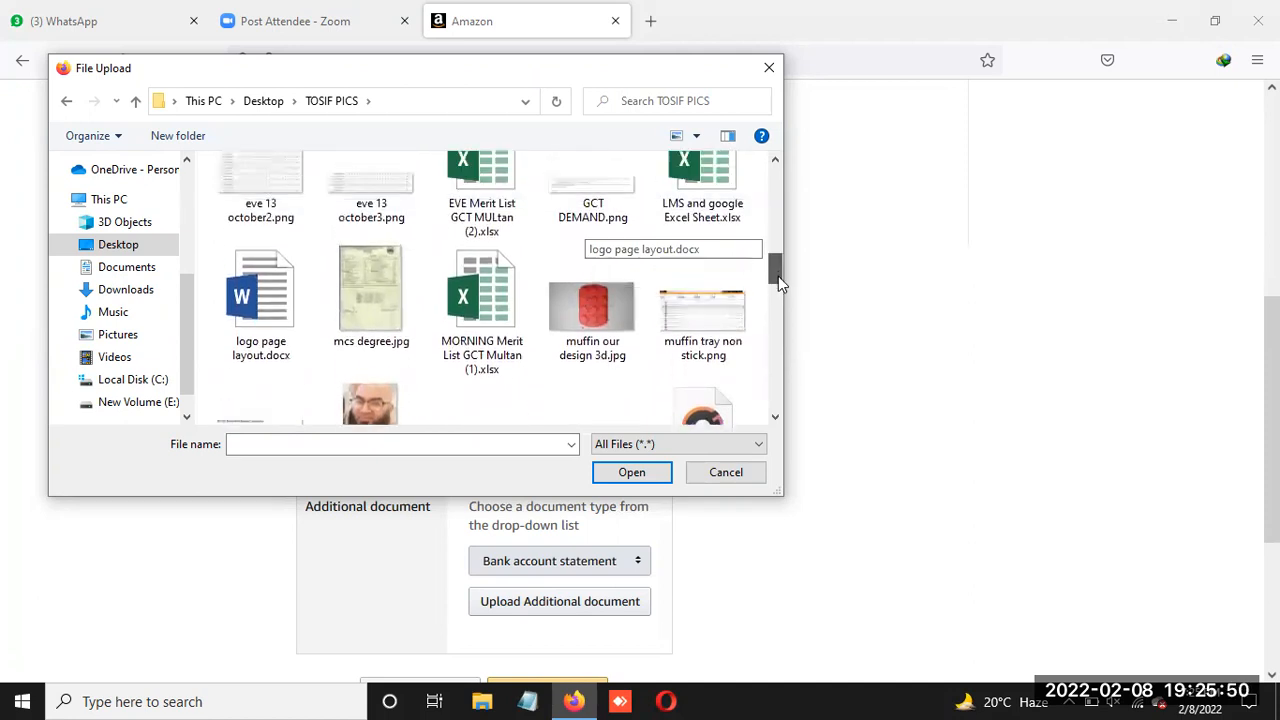
{"action": "left_click", "coordinate": [358, 307]}
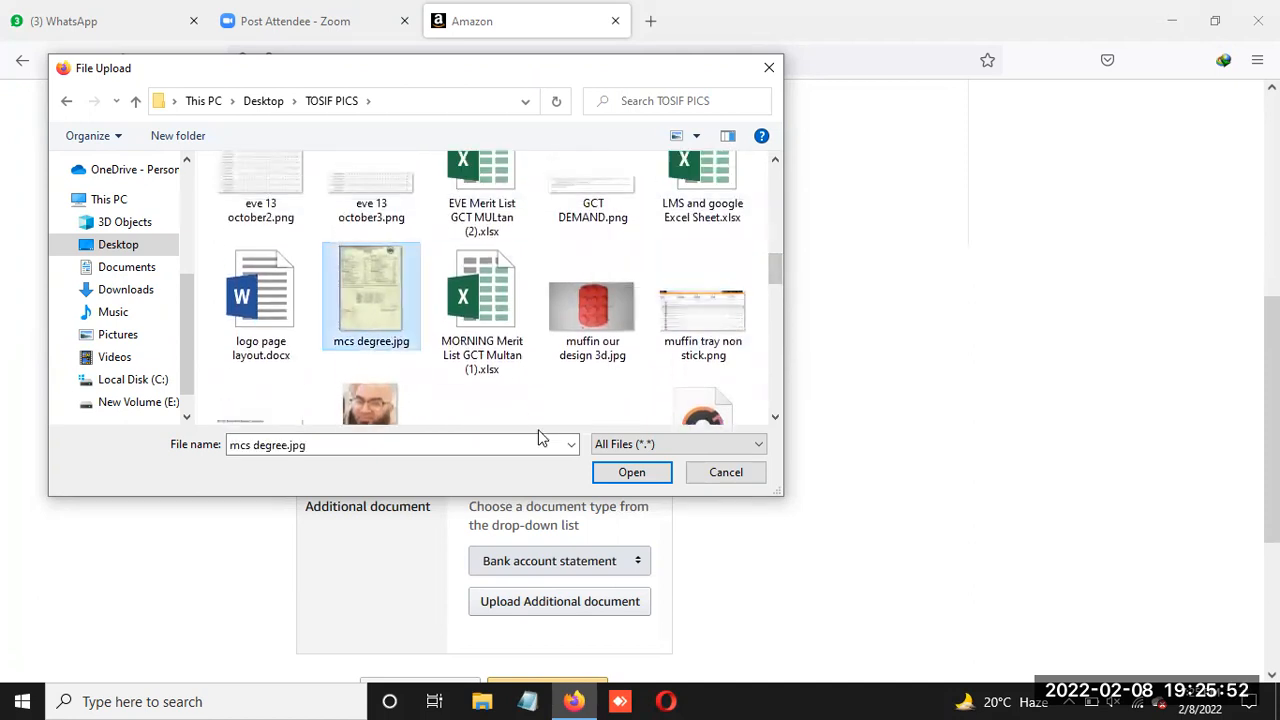
{"action": "left_click", "coordinate": [628, 476]}
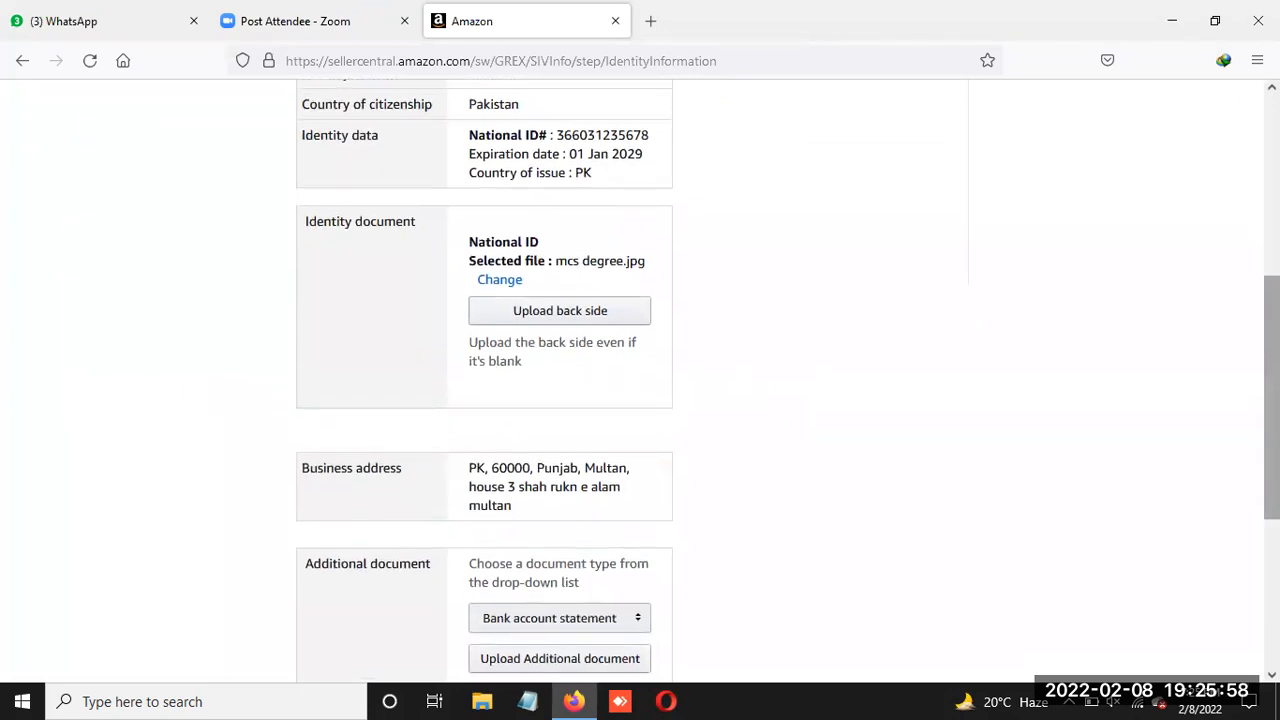
Upload "11.png" as the back side of the national ID.
{"action": "scroll", "coordinate": [1171, 346], "scroll_direction": "down", "scroll_amount": 2}
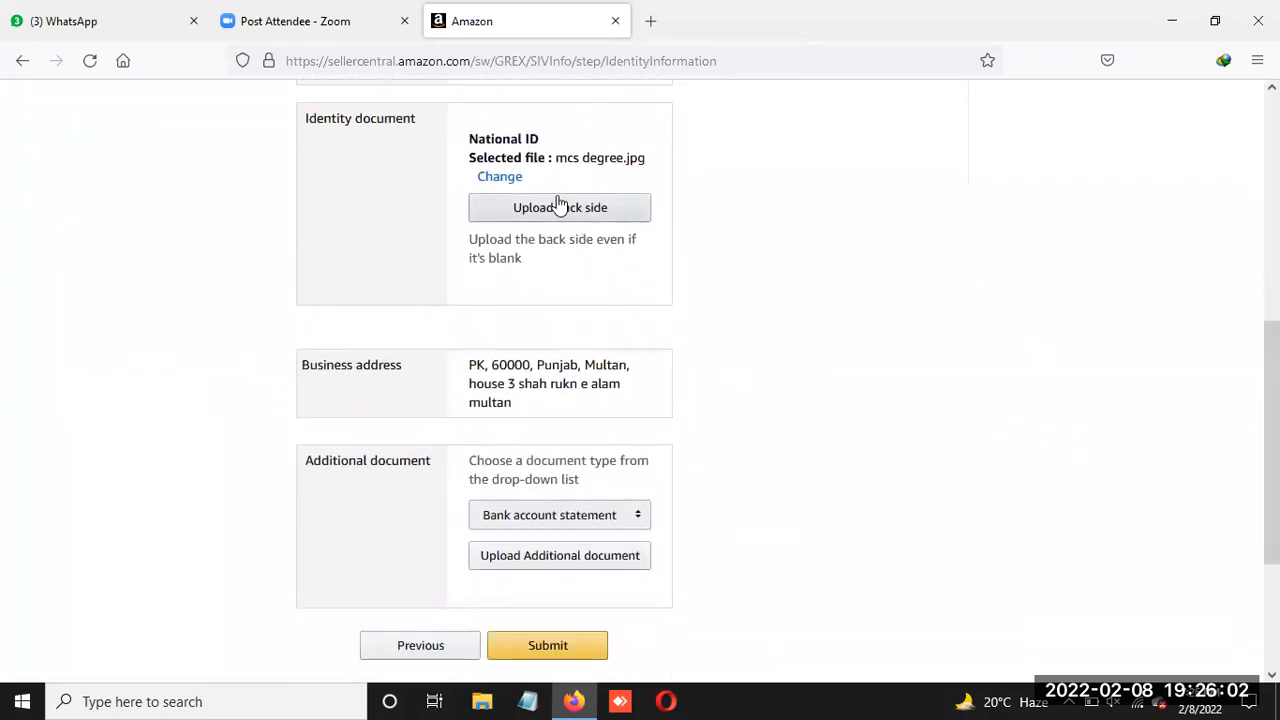
{"action": "left_click", "coordinate": [564, 210]}
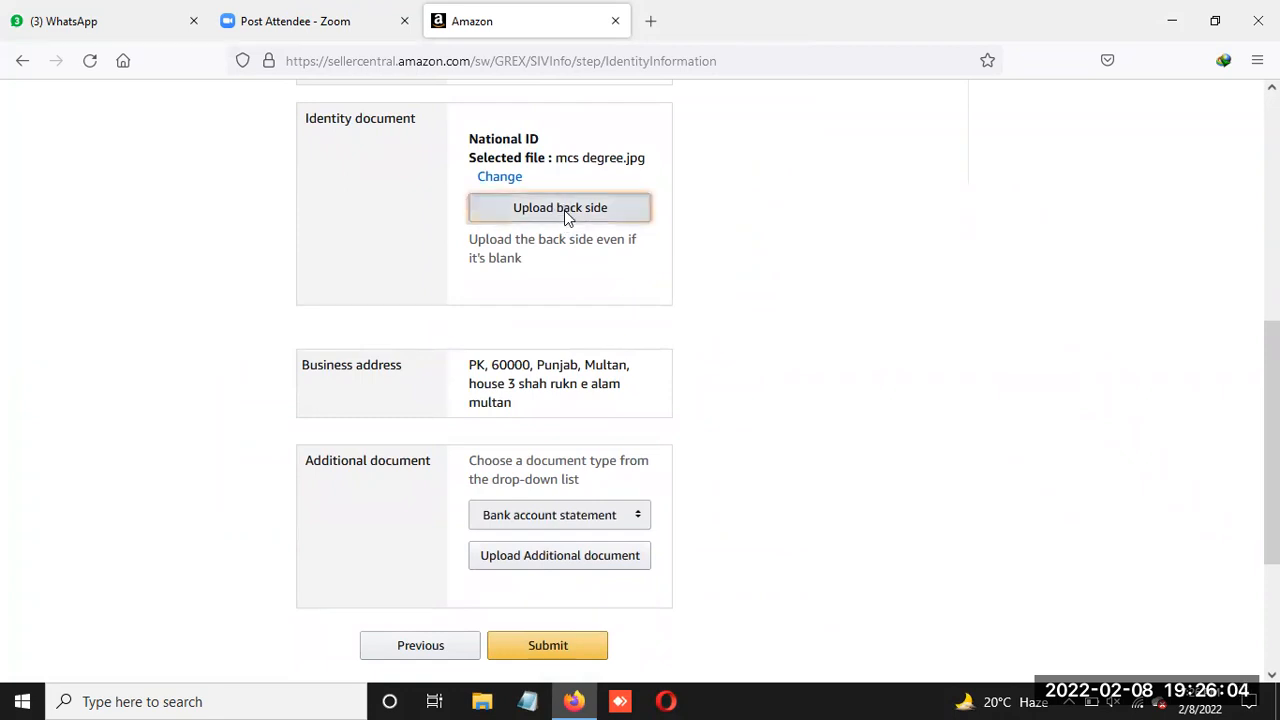
{"action": "left_click", "coordinate": [645, 576]}
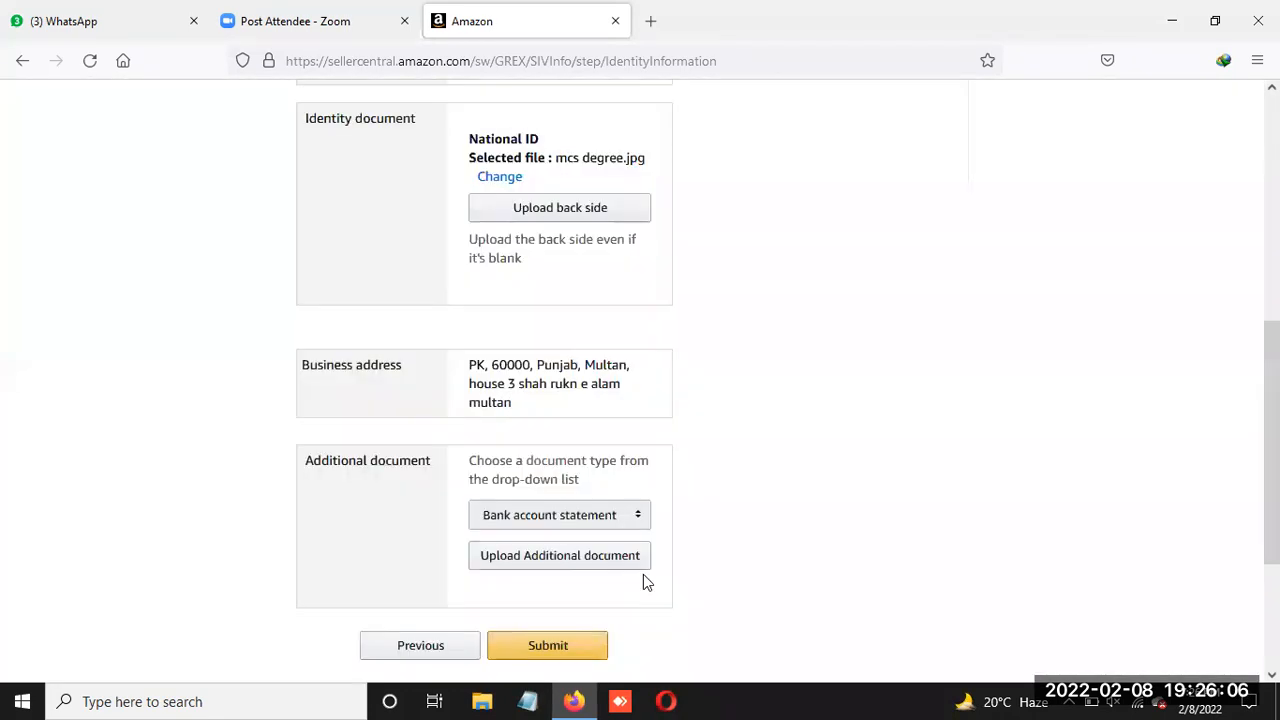
{"action": "left_click_drag", "start_coordinate": [776, 185], "coordinate": [776, 188]}
{"action": "left_click", "coordinate": [519, 212]}
{"action": "left_click", "coordinate": [632, 473]}
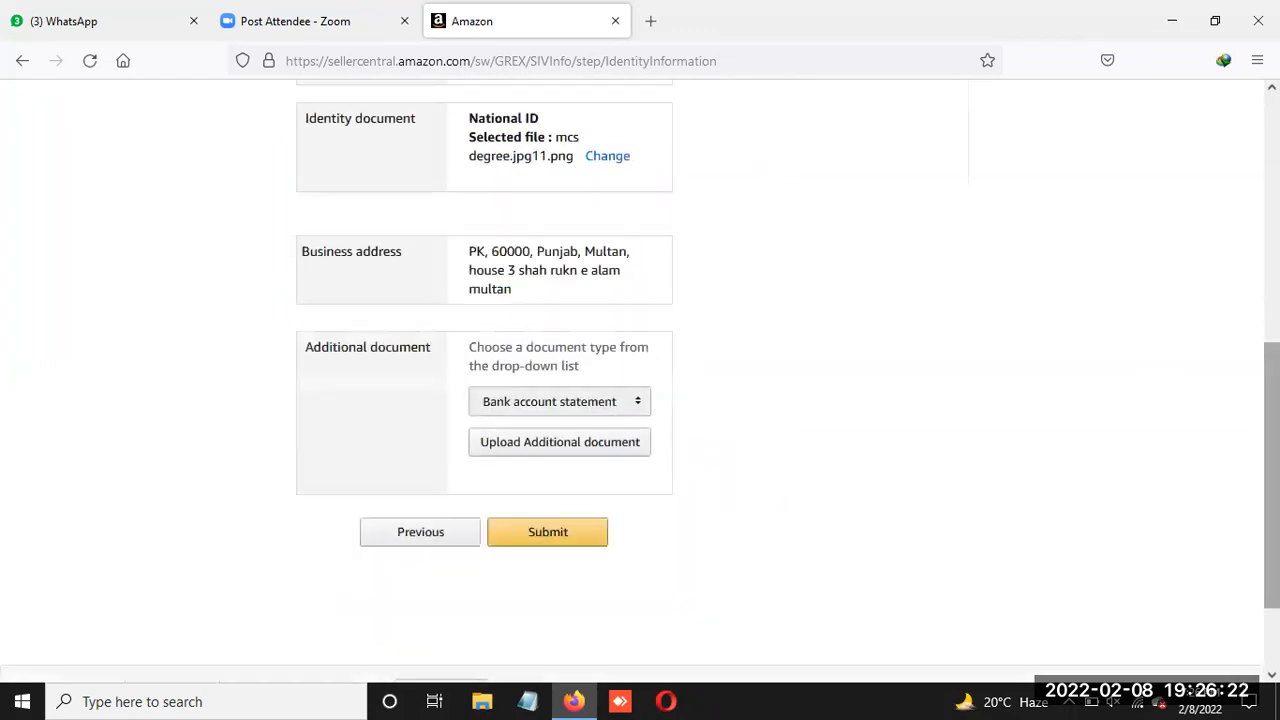
Upload "13 october .png" as the bank account statement and submit the verification documents.
{"action": "scroll", "coordinate": [870, 425], "scroll_direction": "up", "scroll_amount": 1}
{"action": "scroll", "coordinate": [870, 425], "scroll_direction": "down", "scroll_amount": 1}
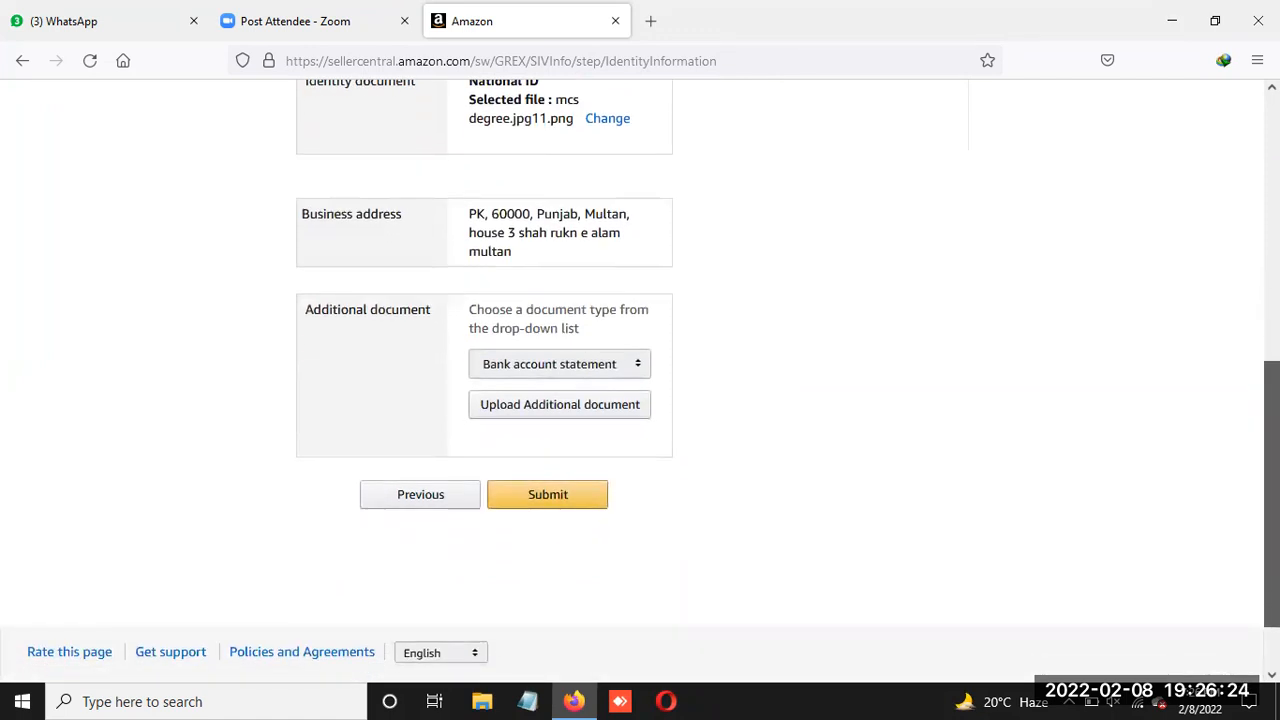
{"action": "left_click", "coordinate": [566, 402]}
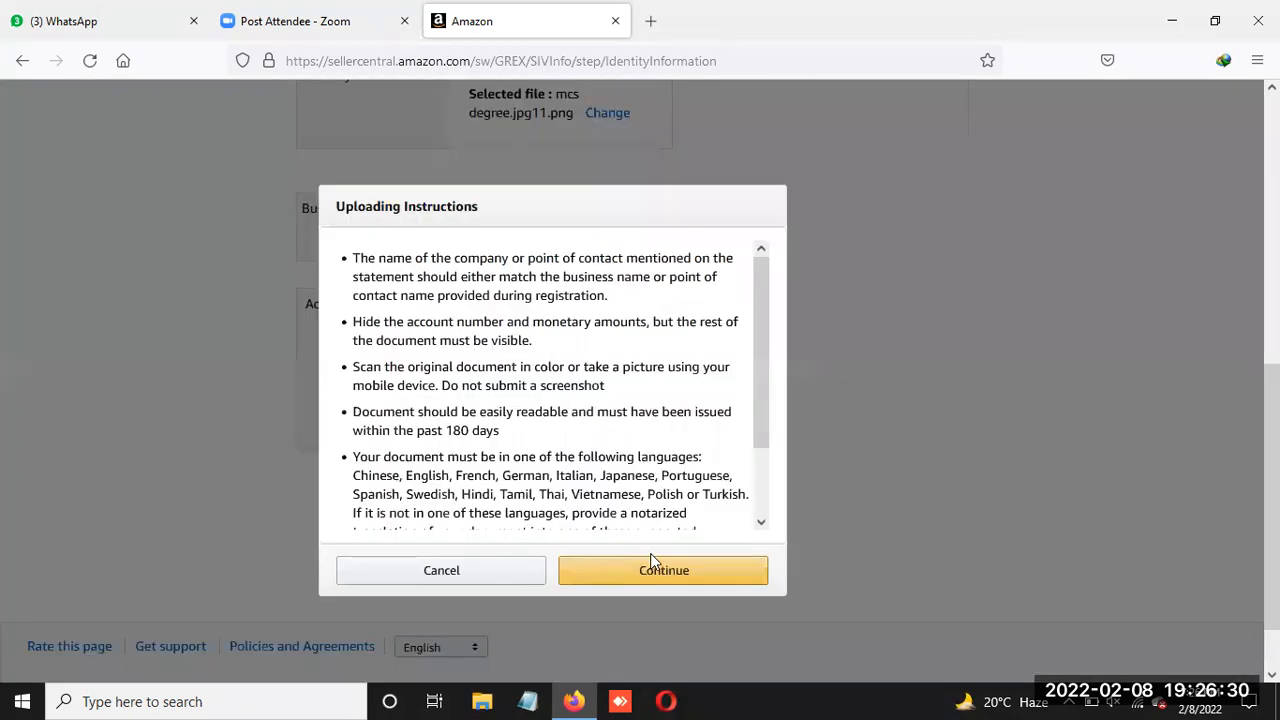
{"action": "left_click", "coordinate": [660, 576]}
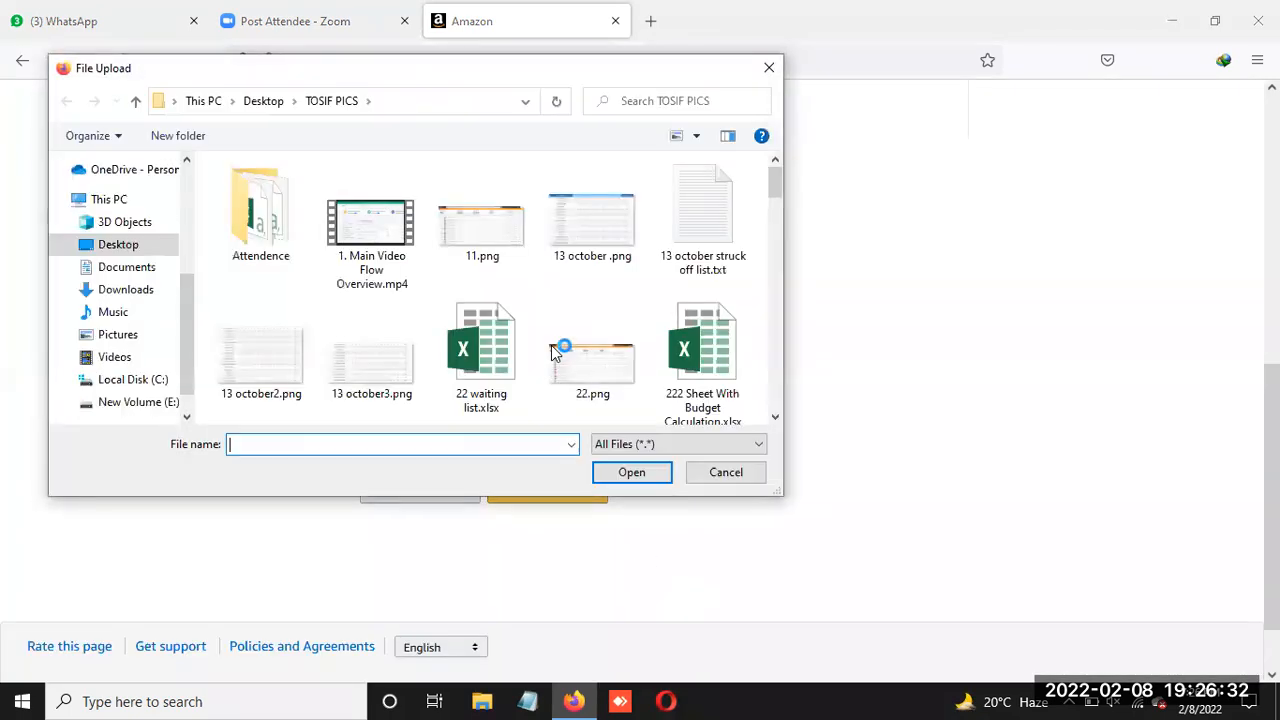
{"action": "left_click", "coordinate": [600, 230]}
{"action": "left_click", "coordinate": [630, 473]}
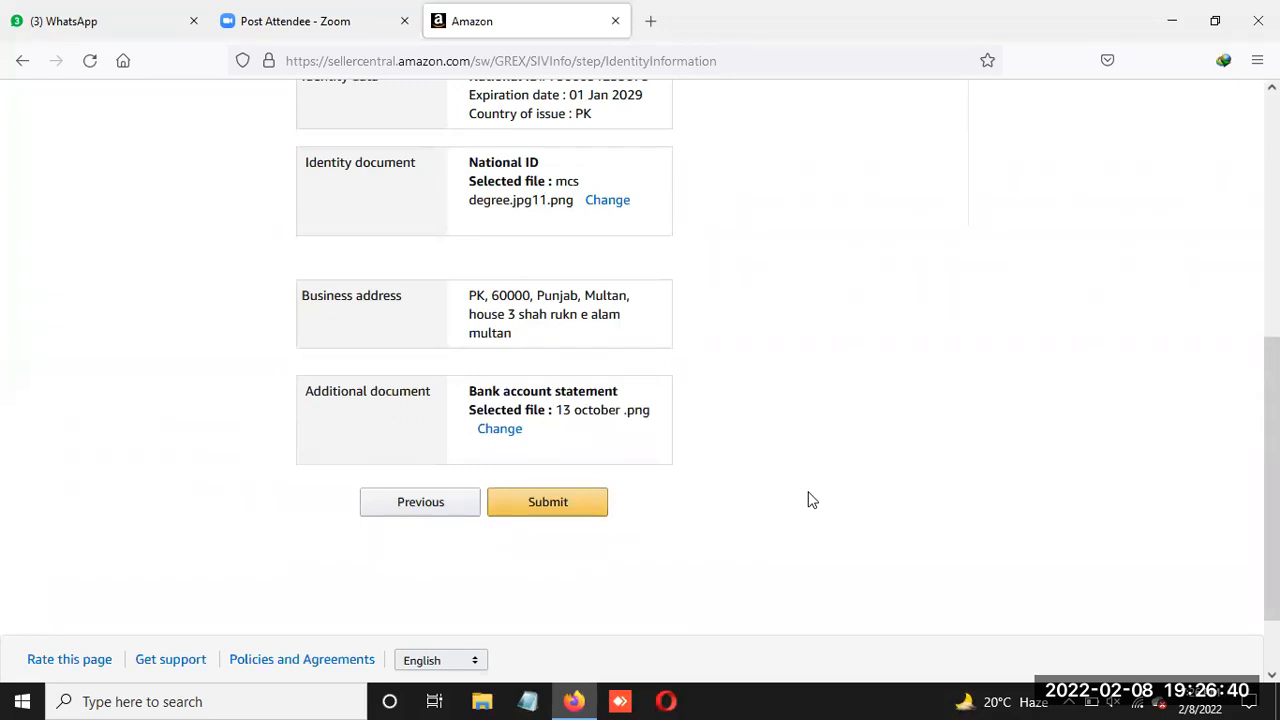
{"action": "left_click", "coordinate": [542, 508]}
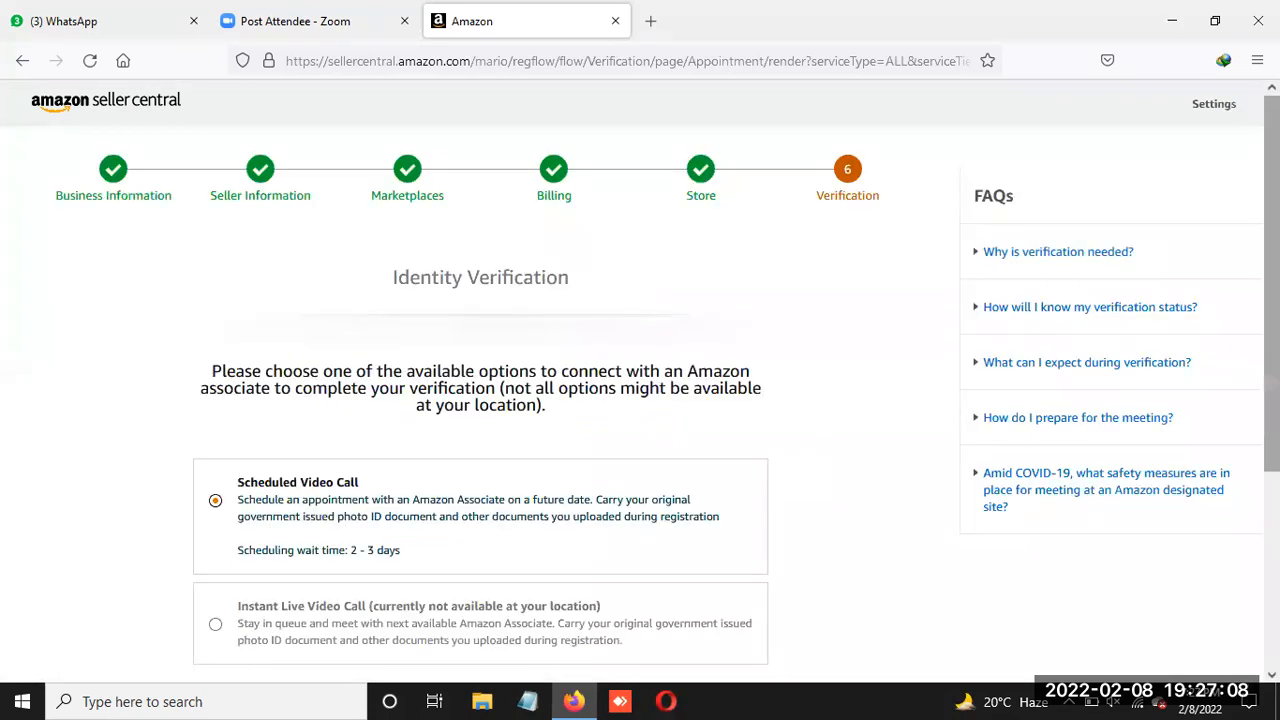
Proceed with Scheduled Video Call as the verification option and view the available appointment dates and times.
{"action": "scroll", "coordinate": [640, 372], "scroll_direction": "down", "scroll_amount": 1}
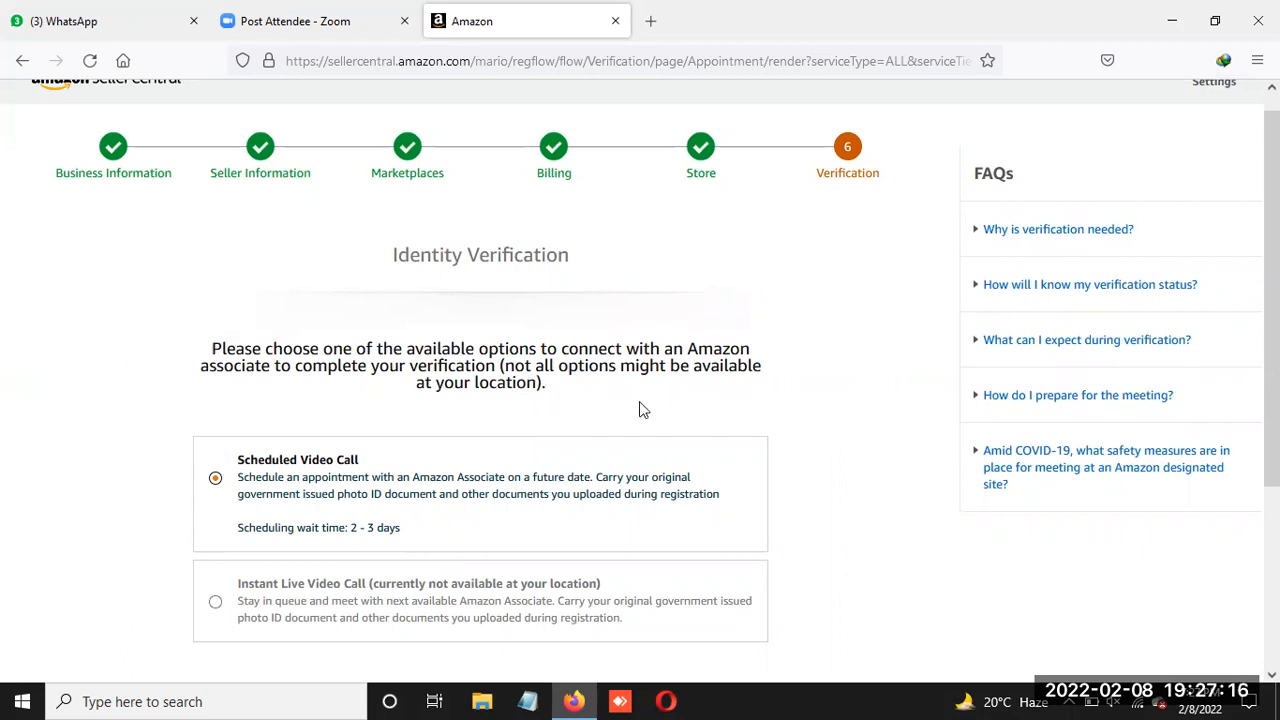
{"action": "scroll", "coordinate": [1271, 300], "scroll_direction": "down", "scroll_amount": 3}
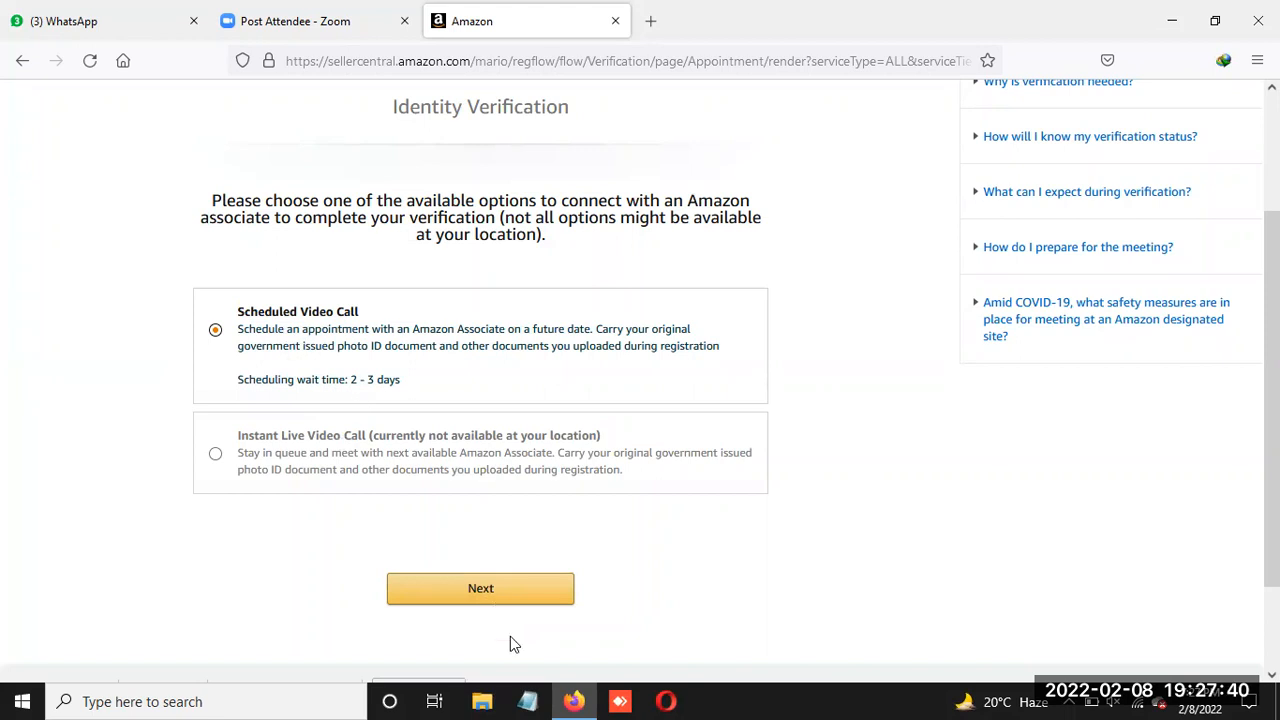
{"action": "left_click", "coordinate": [490, 589]}
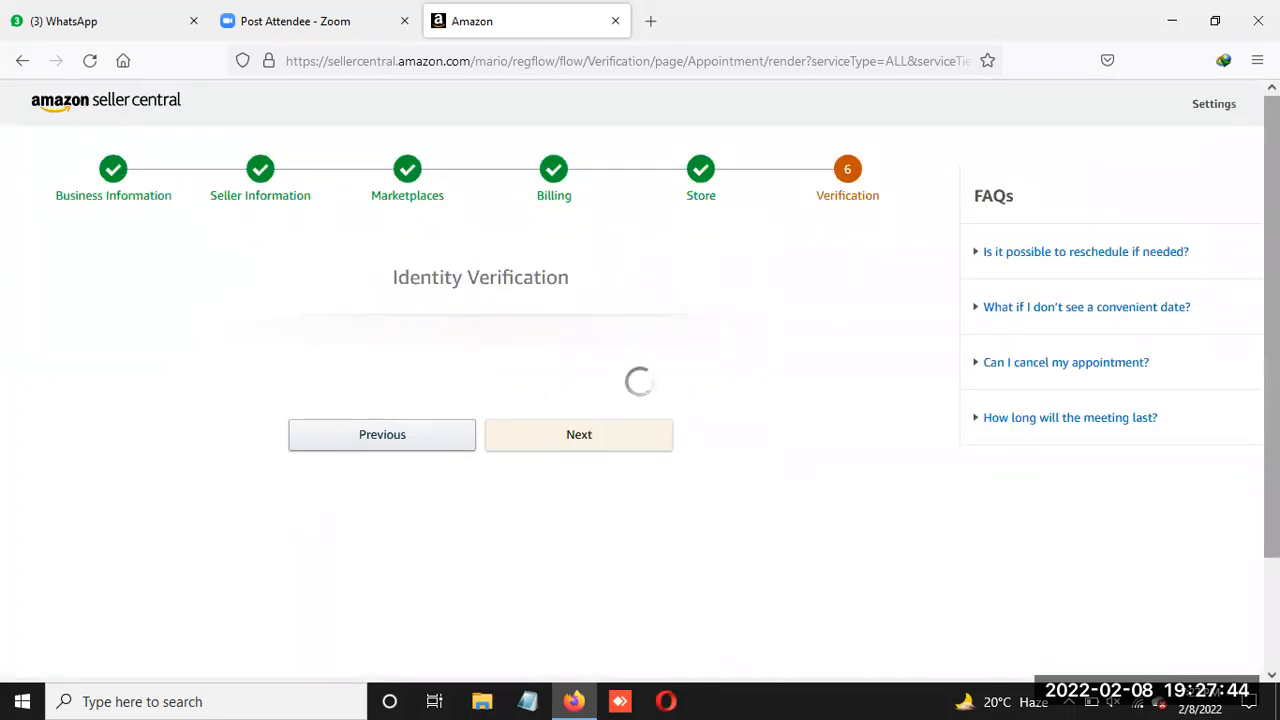
{"action": "left_click_drag", "start_coordinate": [1272, 205], "coordinate": [1272, 315]}
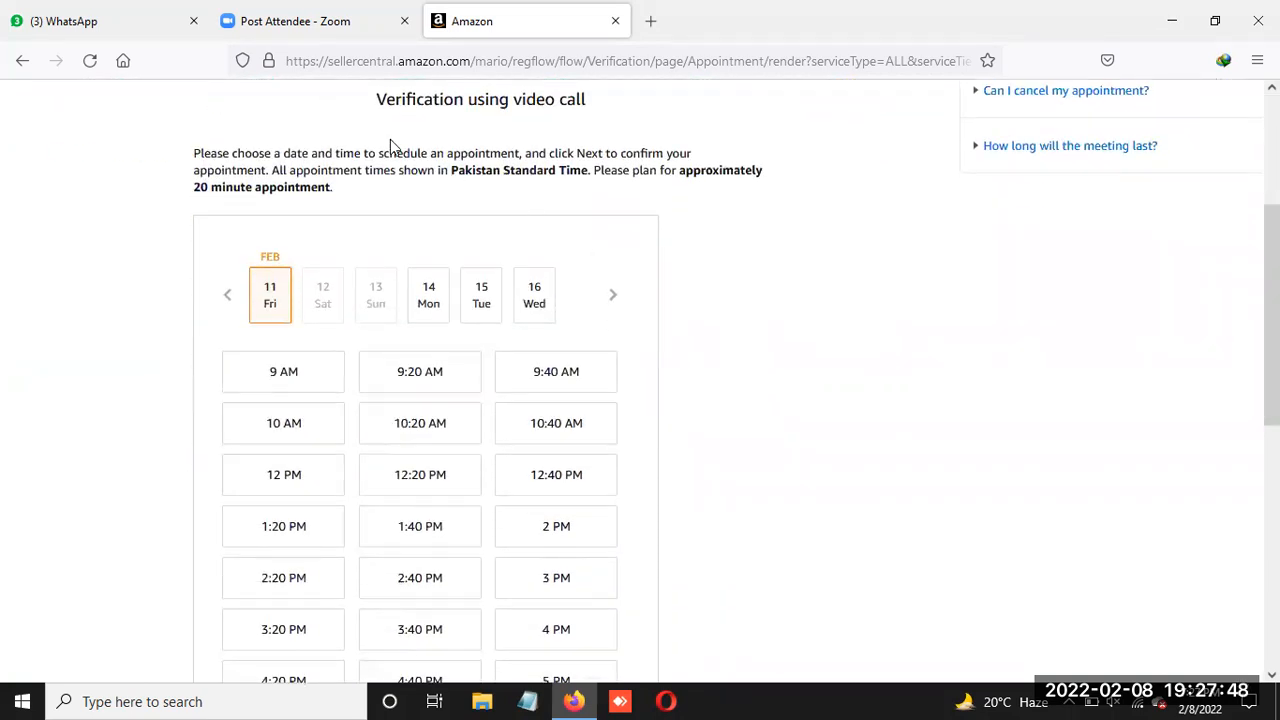
{"action": "left_click_drag", "start_coordinate": [1272, 320], "coordinate": [1272, 345]}
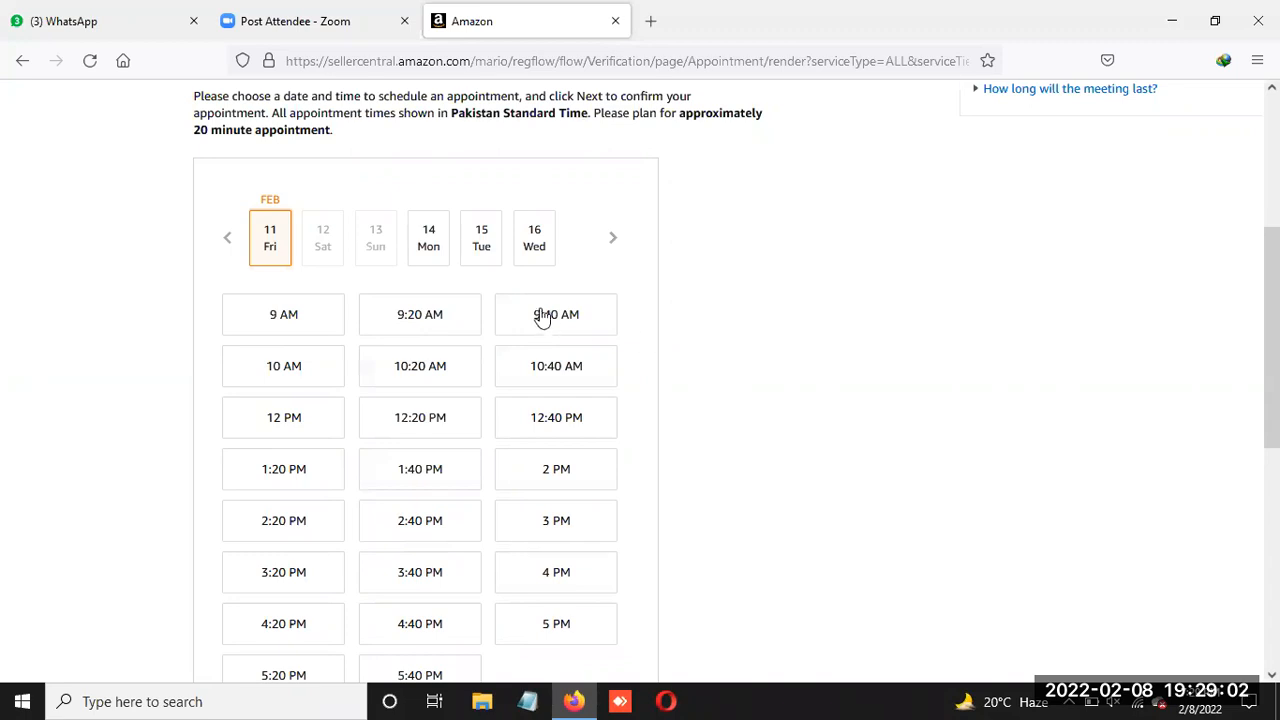
Select the 10 AM time slot on Friday, February 11 for the verification appointment.
{"action": "scroll", "coordinate": [1271, 345], "scroll_direction": "down", "scroll_amount": 1}
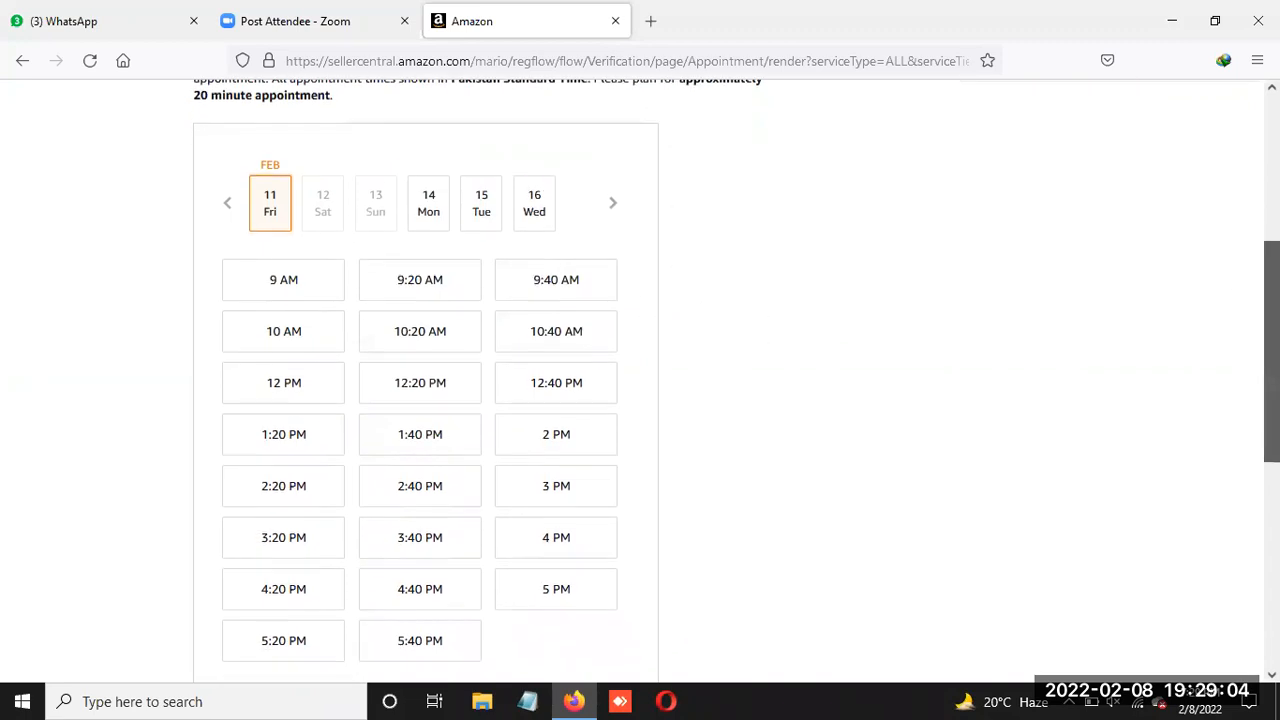
{"action": "left_click", "coordinate": [283, 338]}
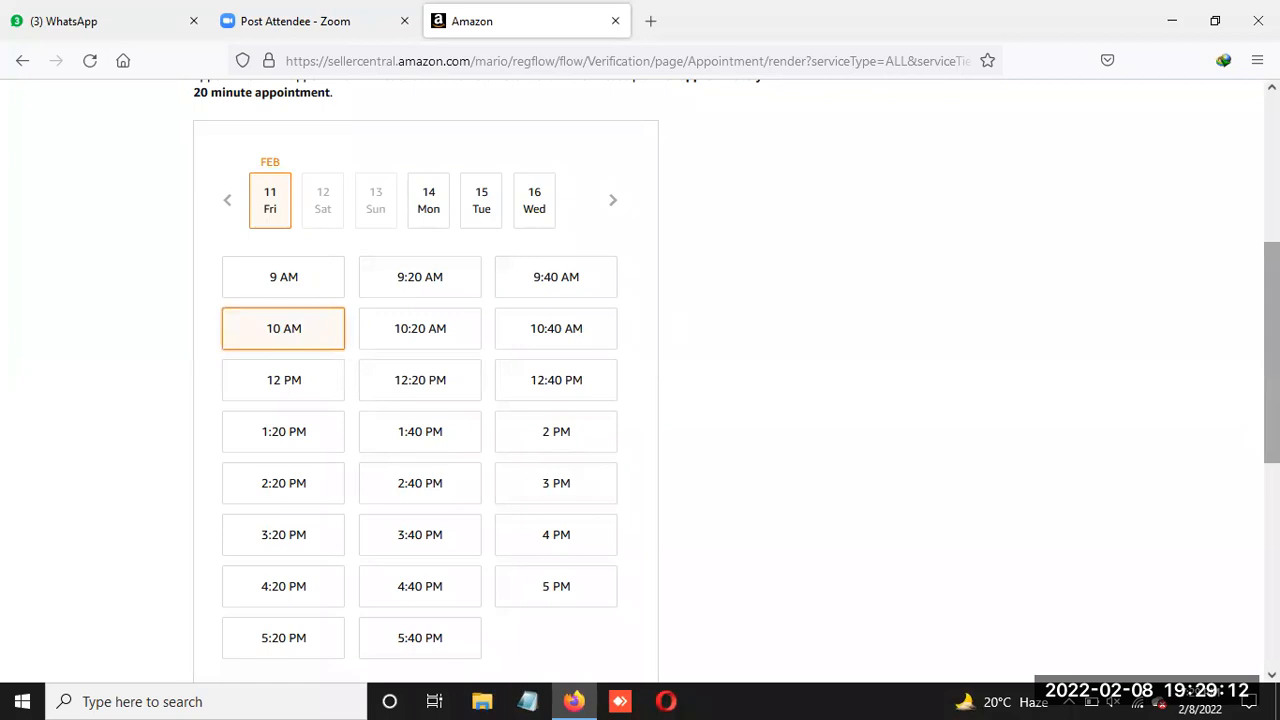
{"action": "scroll", "coordinate": [628, 490], "scroll_direction": "down", "scroll_amount": 3}
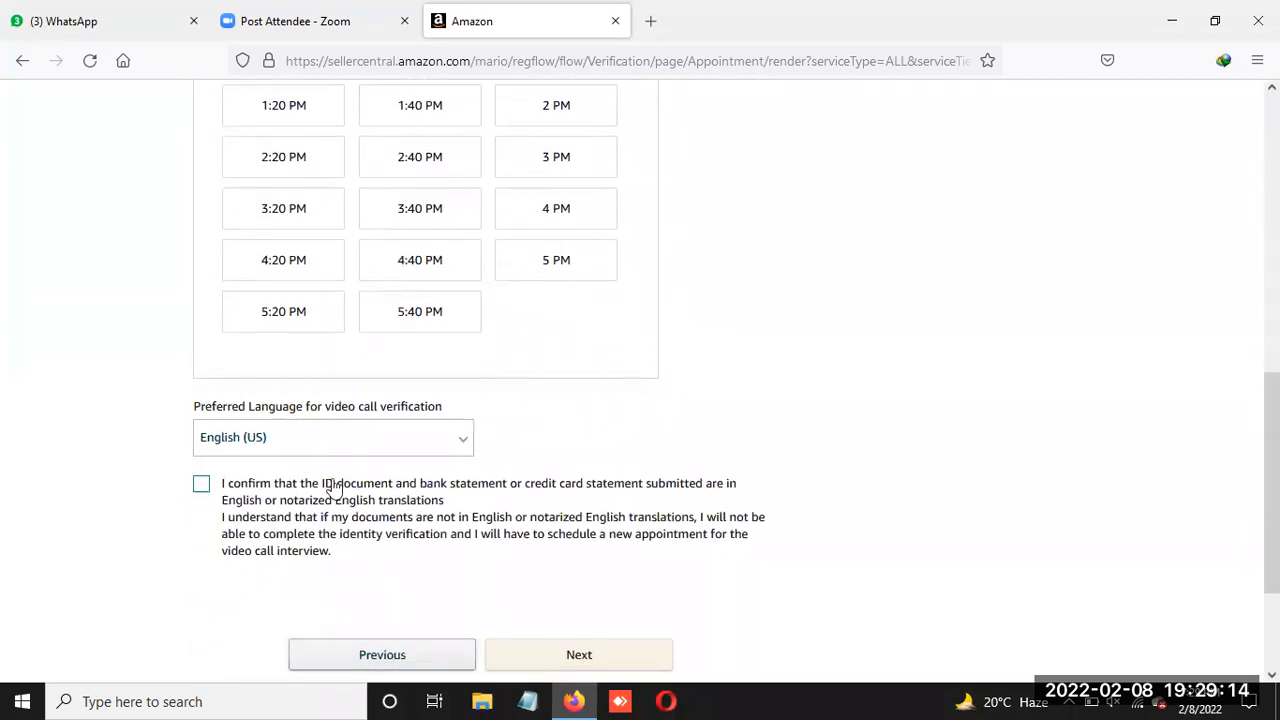
Choose English (US) as the preferred video call language, confirm the submitted documents are in English, and continue.
{"action": "left_click", "coordinate": [262, 440]}
{"action": "left_click", "coordinate": [308, 446]}
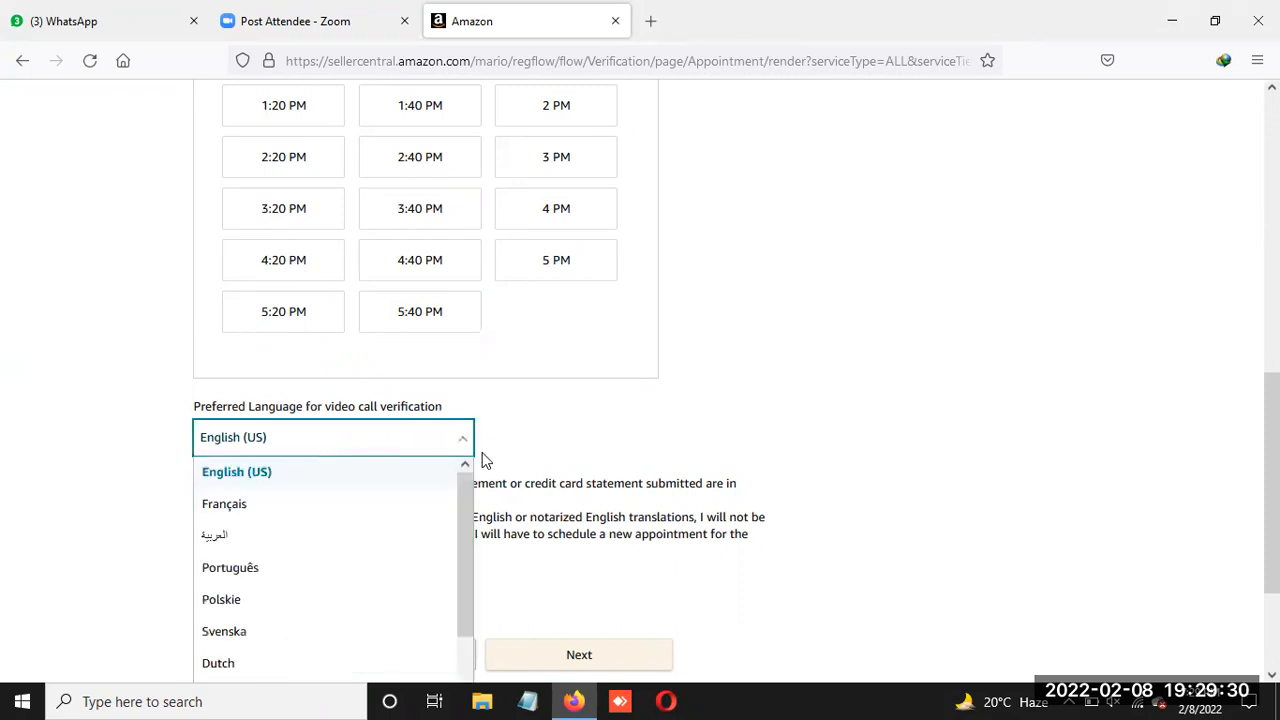
{"action": "left_click", "coordinate": [102, 511]}
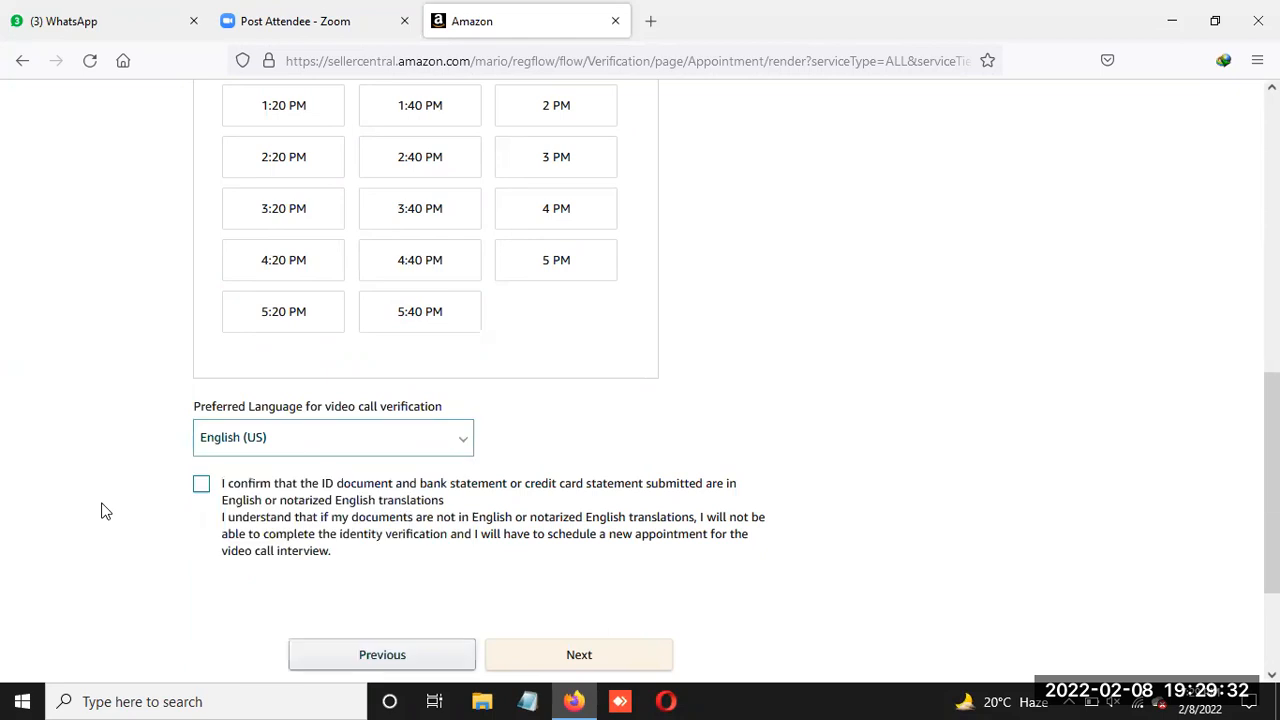
{"action": "left_click", "coordinate": [336, 435]}
{"action": "scroll", "coordinate": [1272, 480], "scroll_direction": "down", "scroll_amount": 3}
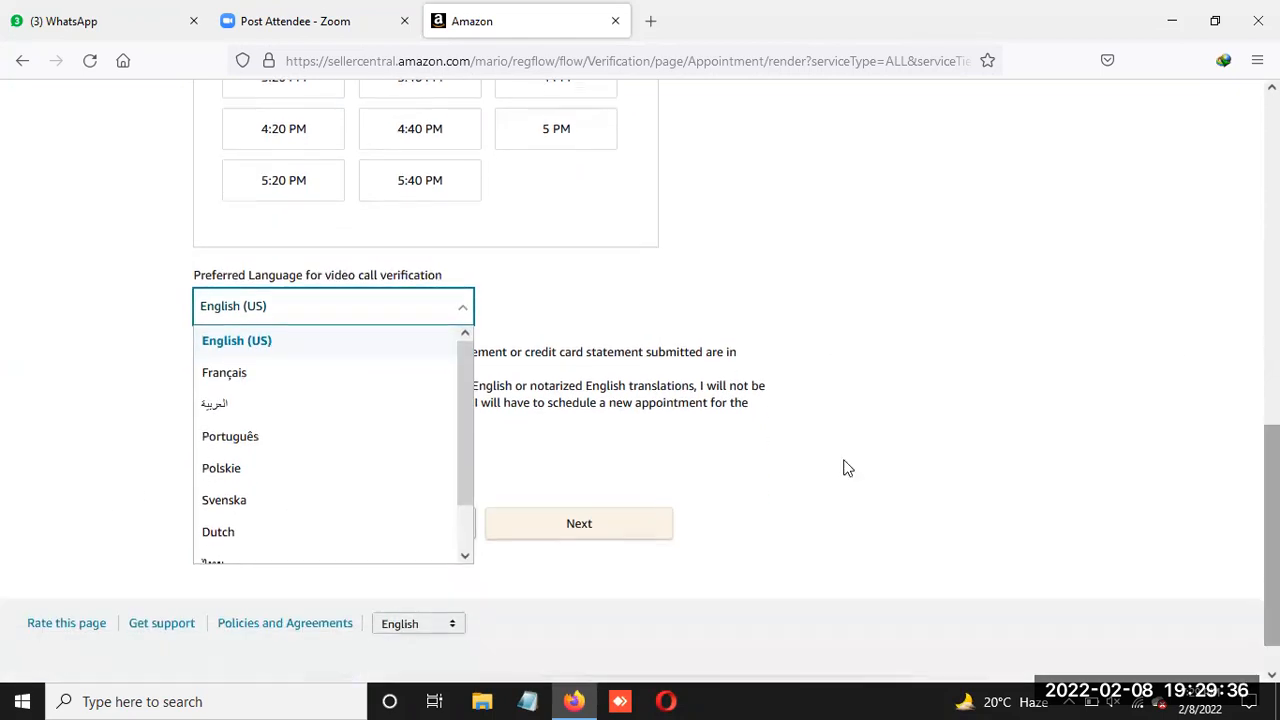
{"action": "left_click_drag", "start_coordinate": [469, 434], "coordinate": [463, 406]}
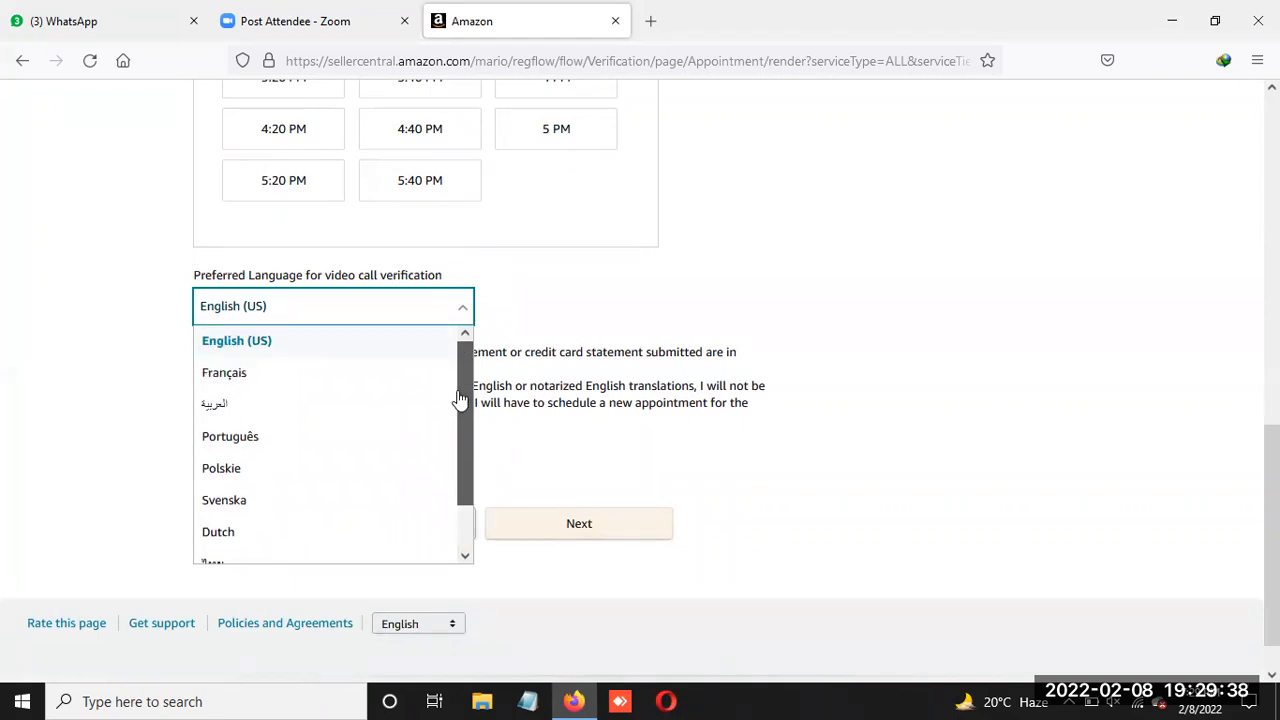
{"action": "left_click", "coordinate": [285, 345]}
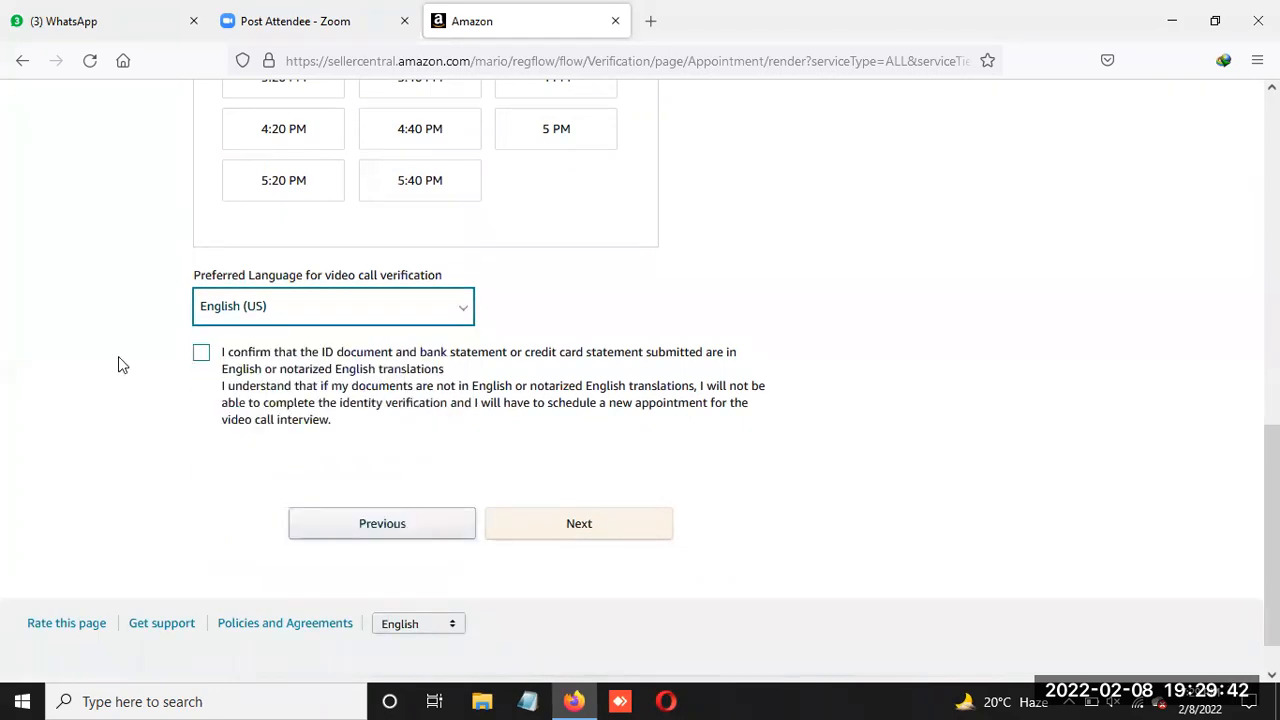
{"action": "left_click", "coordinate": [201, 354]}
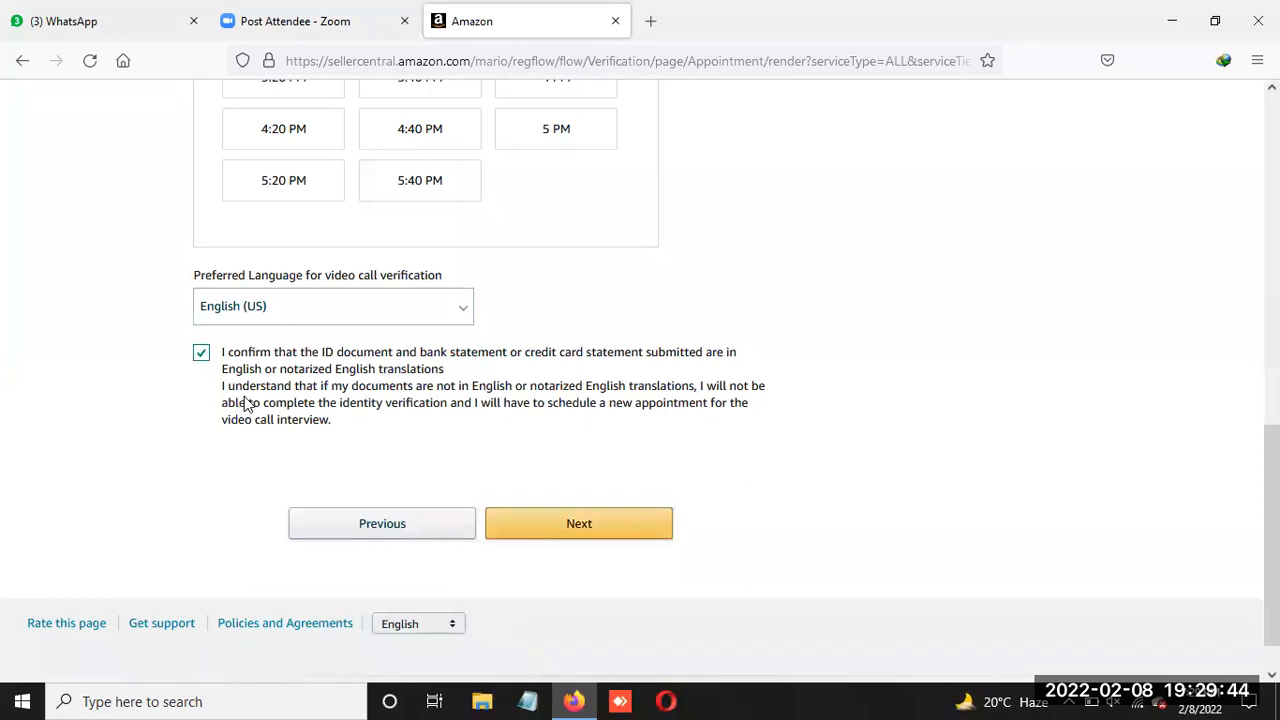
{"action": "left_click", "coordinate": [614, 534]}
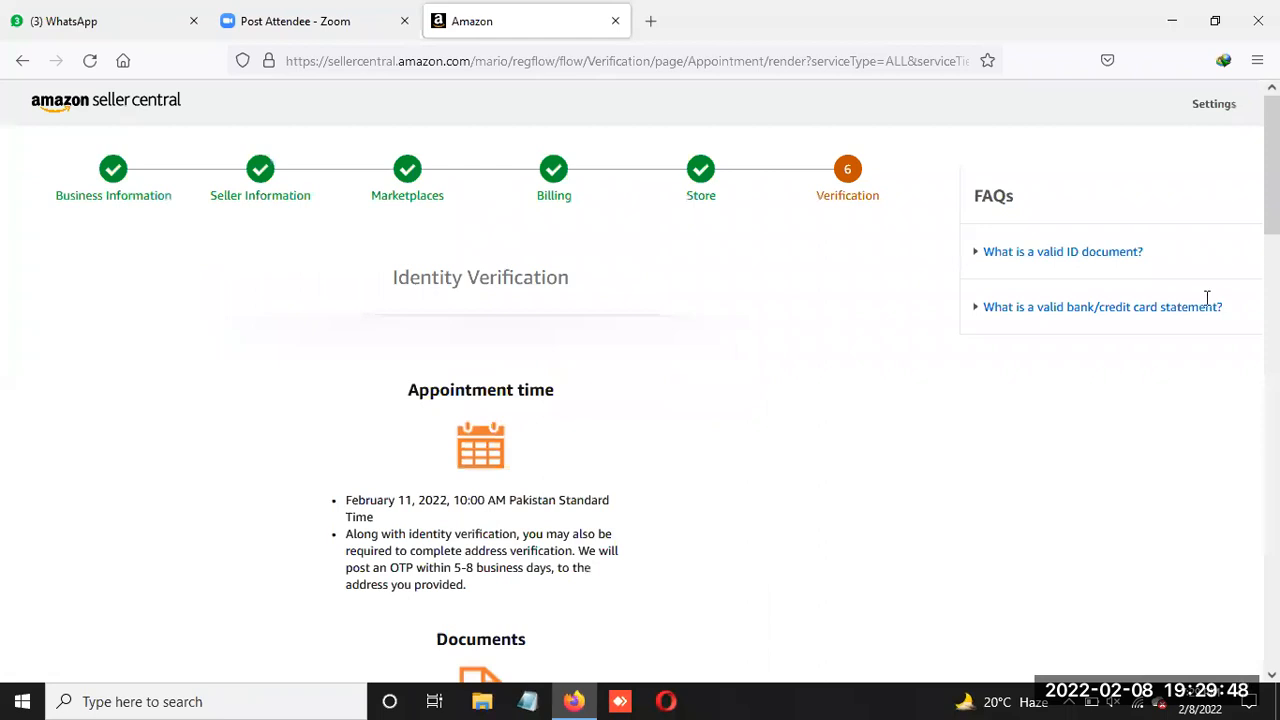
Review the appointment summary, including the time, required documents, guidelines, privacy policy, device, language and notice sections.
{"action": "scroll", "coordinate": [851, 376], "scroll_direction": "down", "scroll_amount": 3}
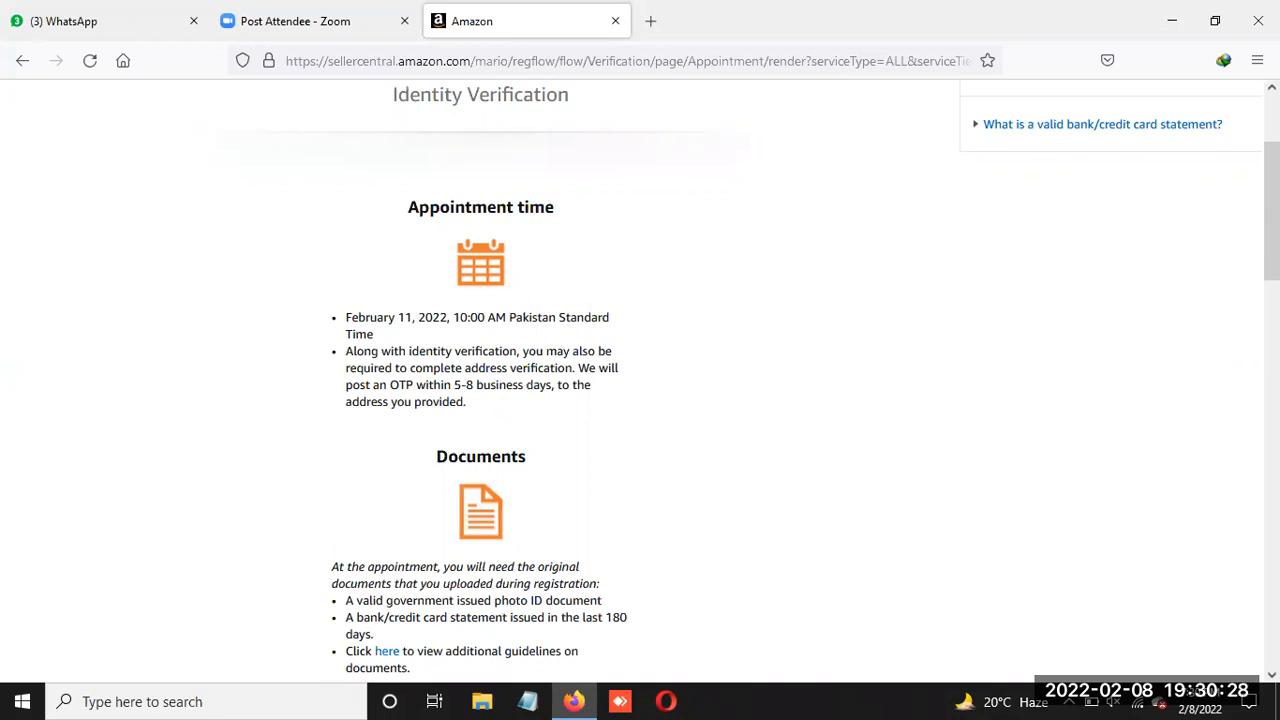
{"action": "scroll", "coordinate": [529, 392], "scroll_direction": "down", "scroll_amount": 1}
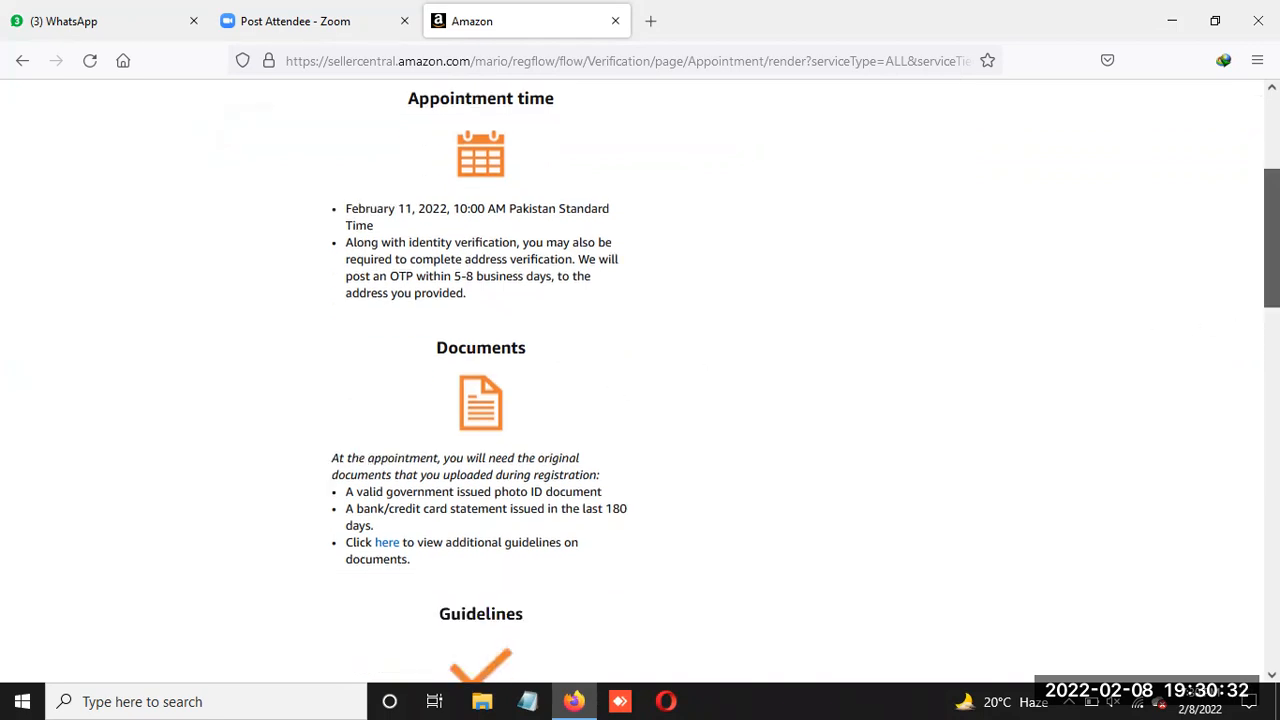
{"action": "scroll", "coordinate": [1271, 240], "scroll_direction": "down", "scroll_amount": 3}
{"action": "scroll", "coordinate": [1271, 300], "scroll_direction": "down", "scroll_amount": 3}
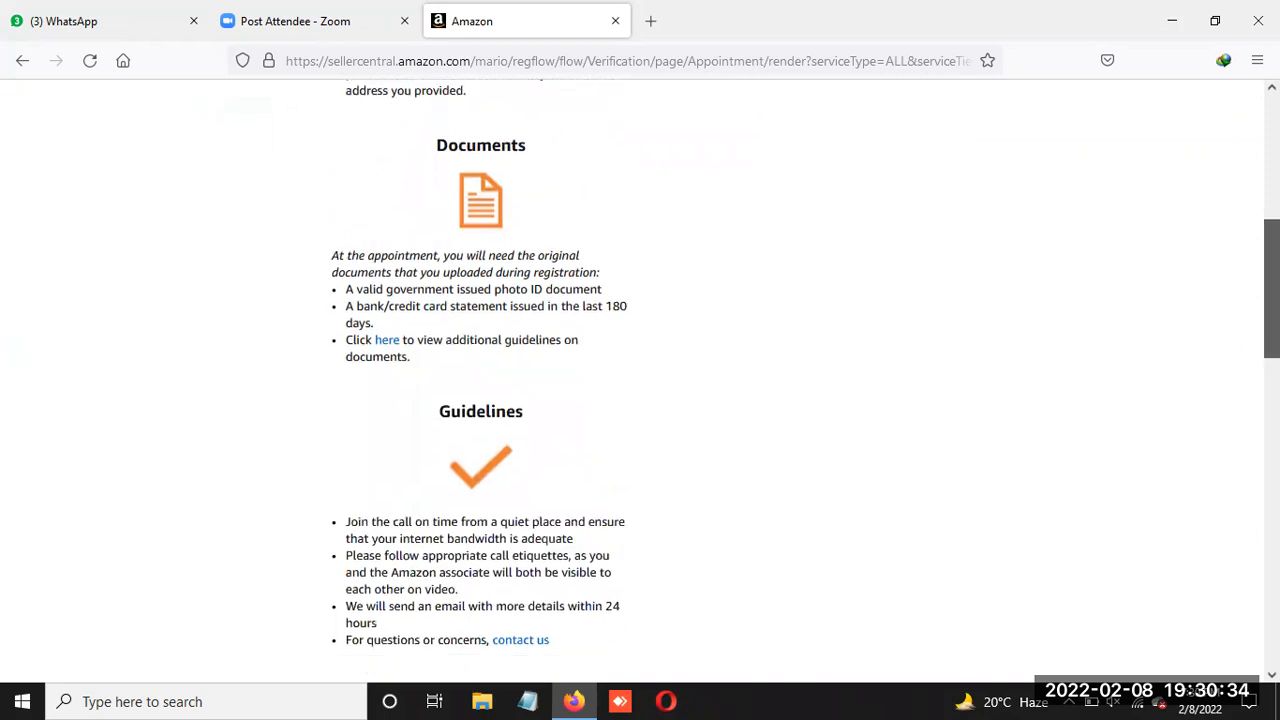
{"action": "scroll", "coordinate": [1271, 400], "scroll_direction": "down", "scroll_amount": 4}
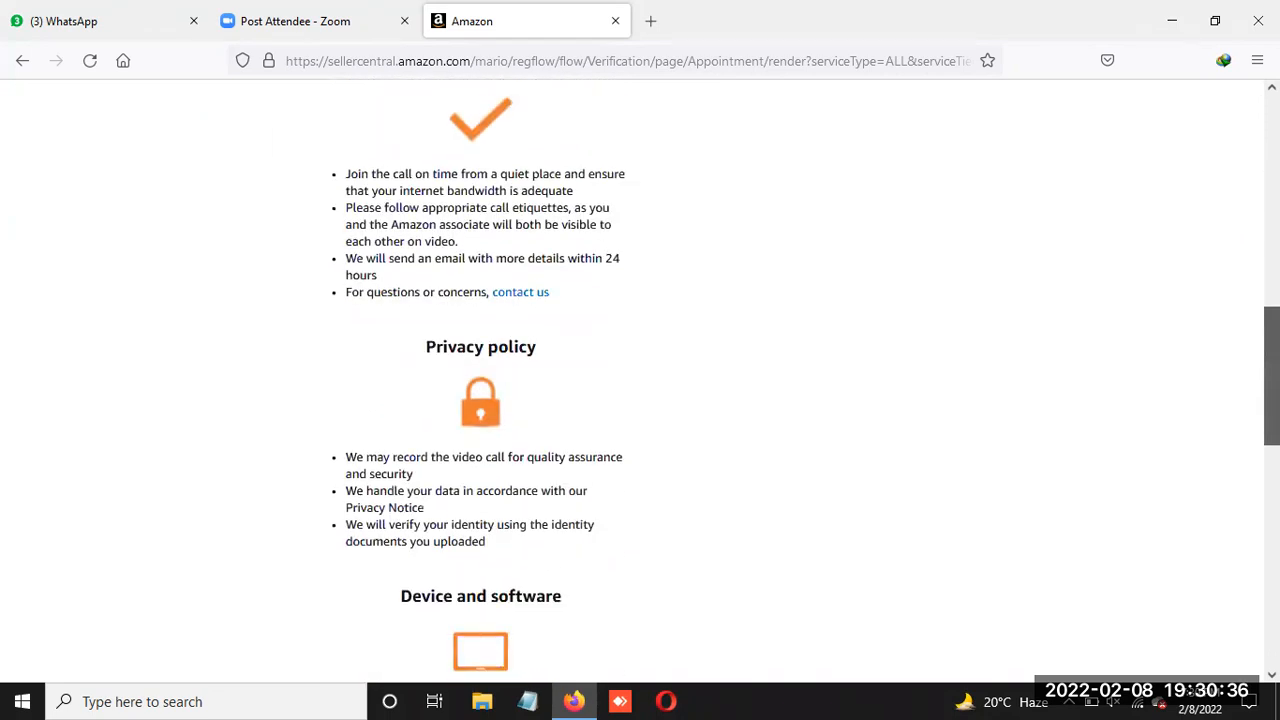
{"action": "scroll", "coordinate": [1271, 450], "scroll_direction": "down", "scroll_amount": 4}
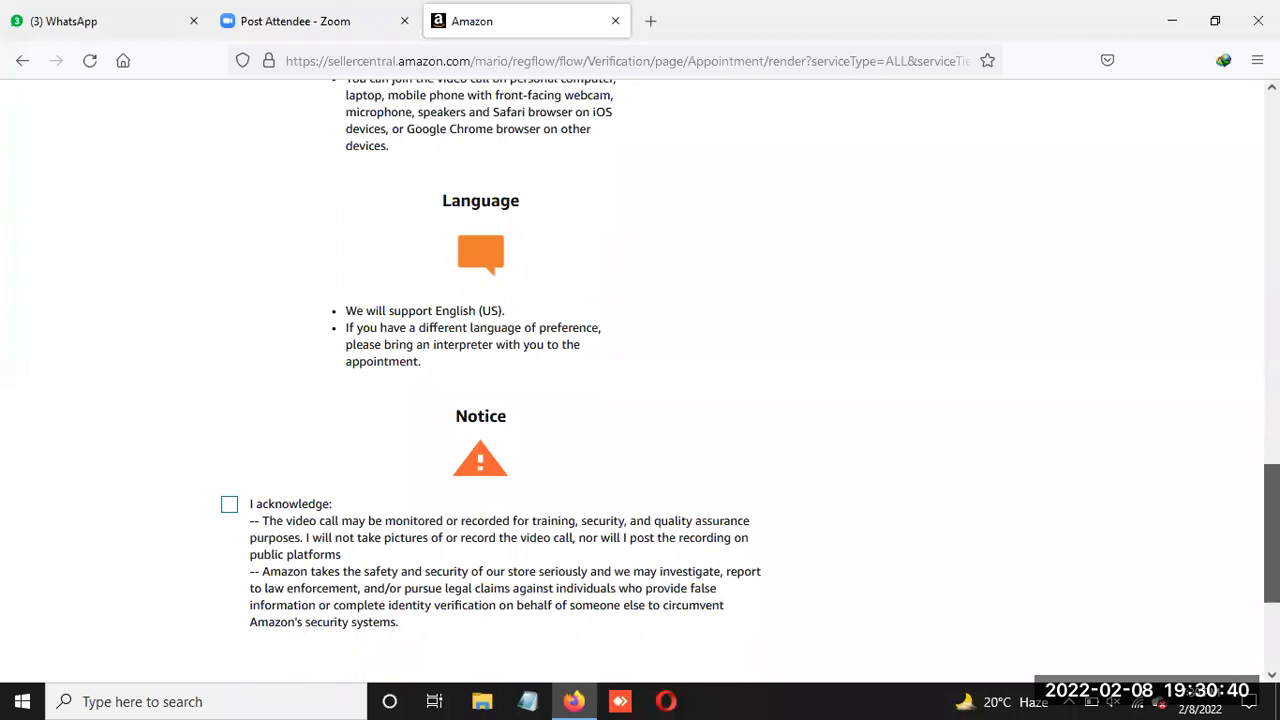
{"action": "scroll", "coordinate": [640, 380], "scroll_direction": "down", "scroll_amount": 2}
{"action": "scroll", "coordinate": [640, 380], "scroll_direction": "up", "scroll_amount": 5}
{"action": "scroll", "coordinate": [640, 380], "scroll_direction": "up", "scroll_amount": 3}
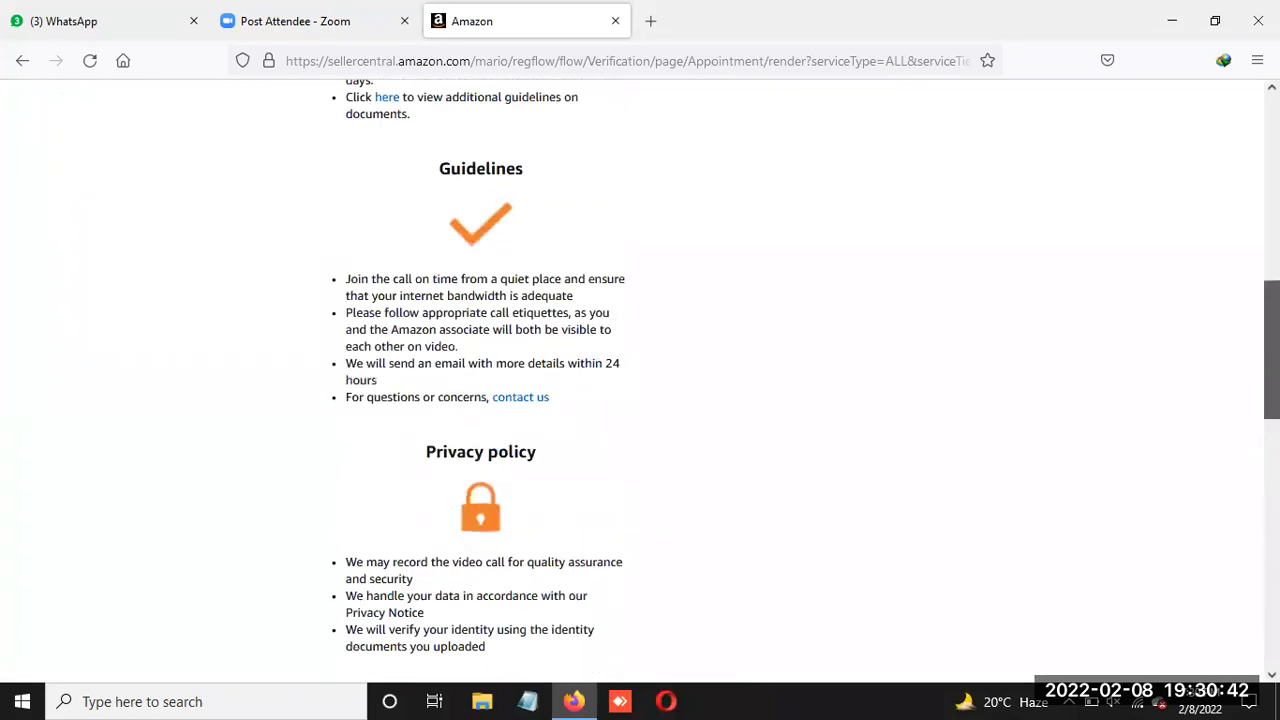
{"action": "scroll", "coordinate": [640, 380], "scroll_direction": "up", "scroll_amount": 5}
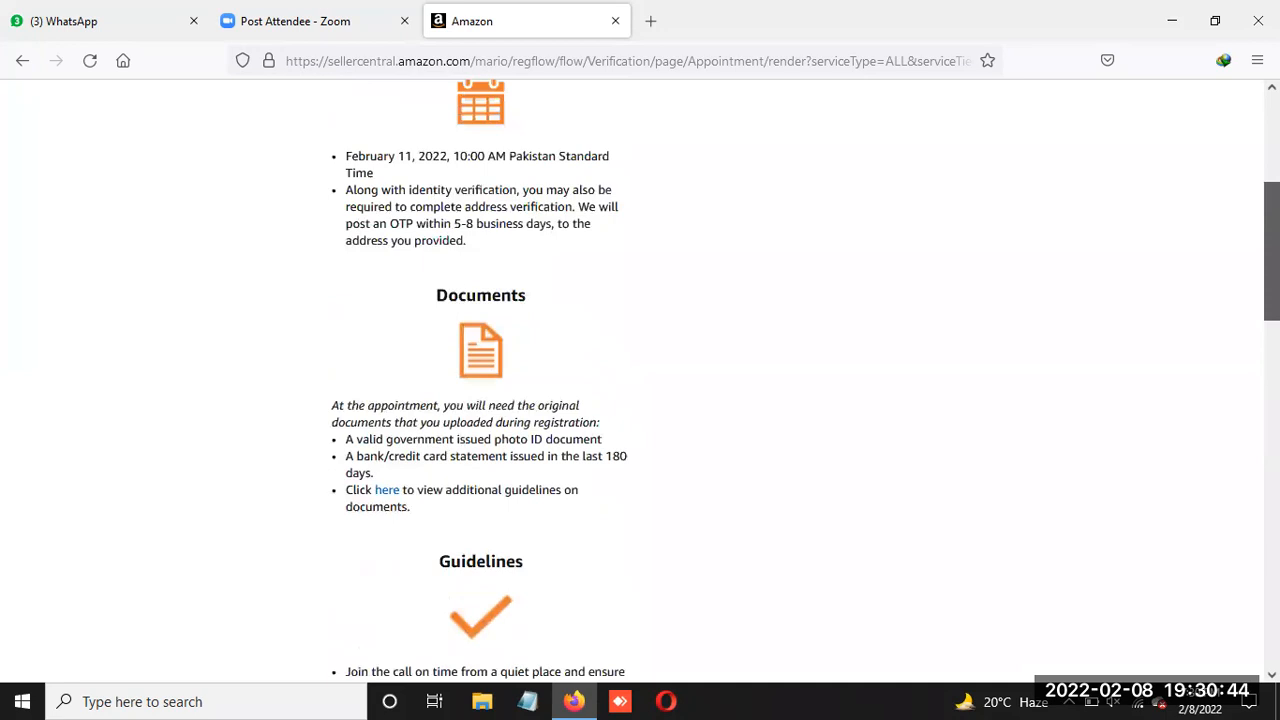
{"action": "scroll", "coordinate": [640, 380], "scroll_direction": "up", "scroll_amount": 2}
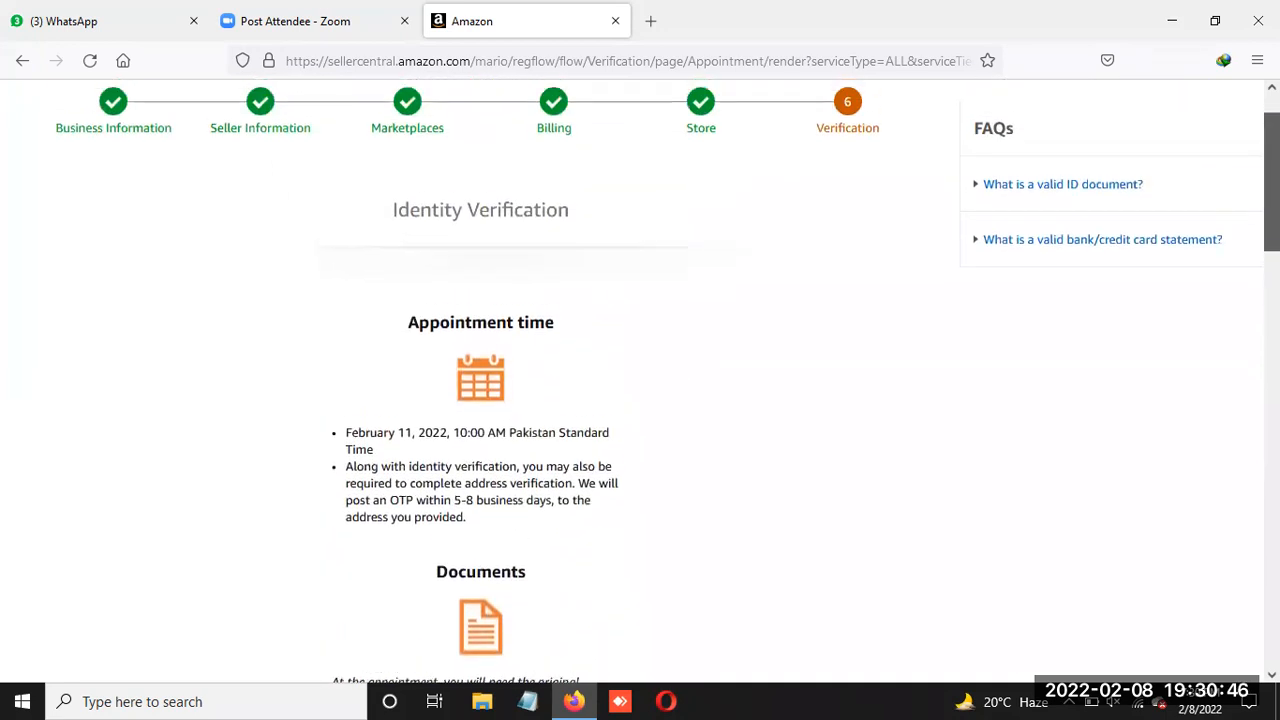
Acknowledge the video call recording and security notice and submit the appointment.
{"action": "scroll", "coordinate": [640, 380], "scroll_direction": "down", "scroll_amount": 3}
{"action": "scroll", "coordinate": [1240, 557], "scroll_direction": "down", "scroll_amount": 12}
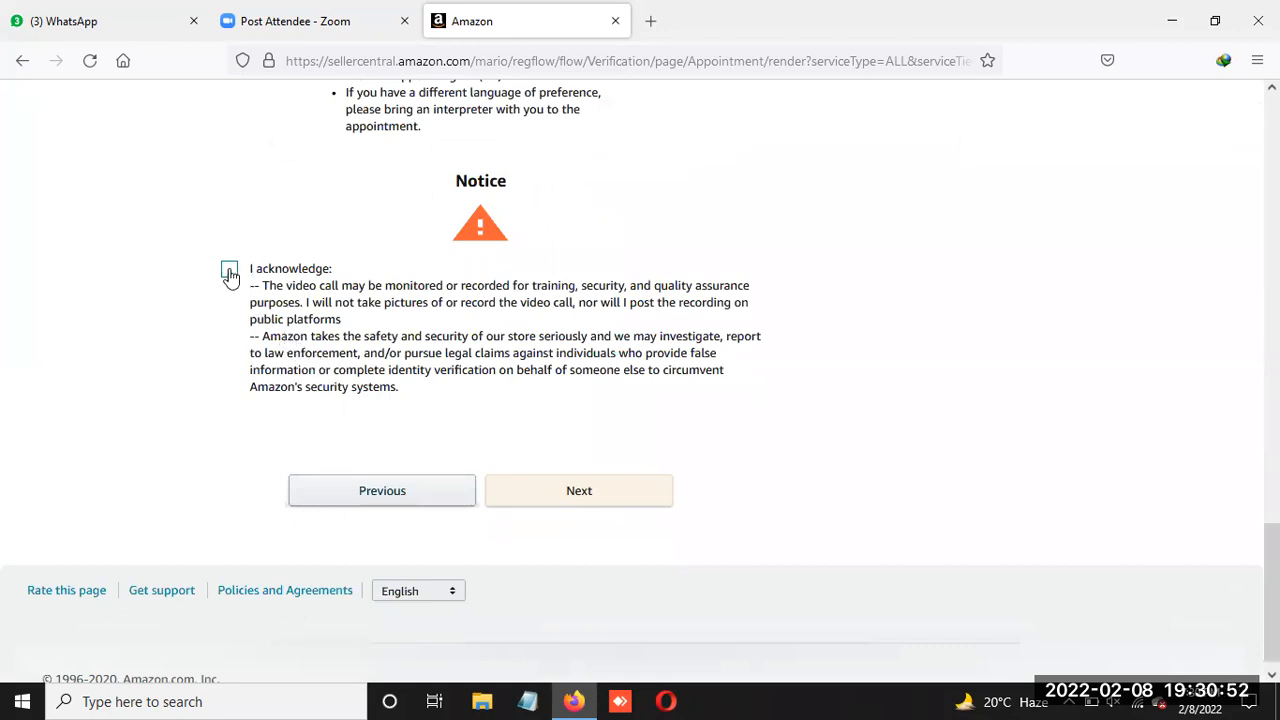
{"action": "left_click", "coordinate": [229, 271]}
{"action": "left_click", "coordinate": [589, 496]}
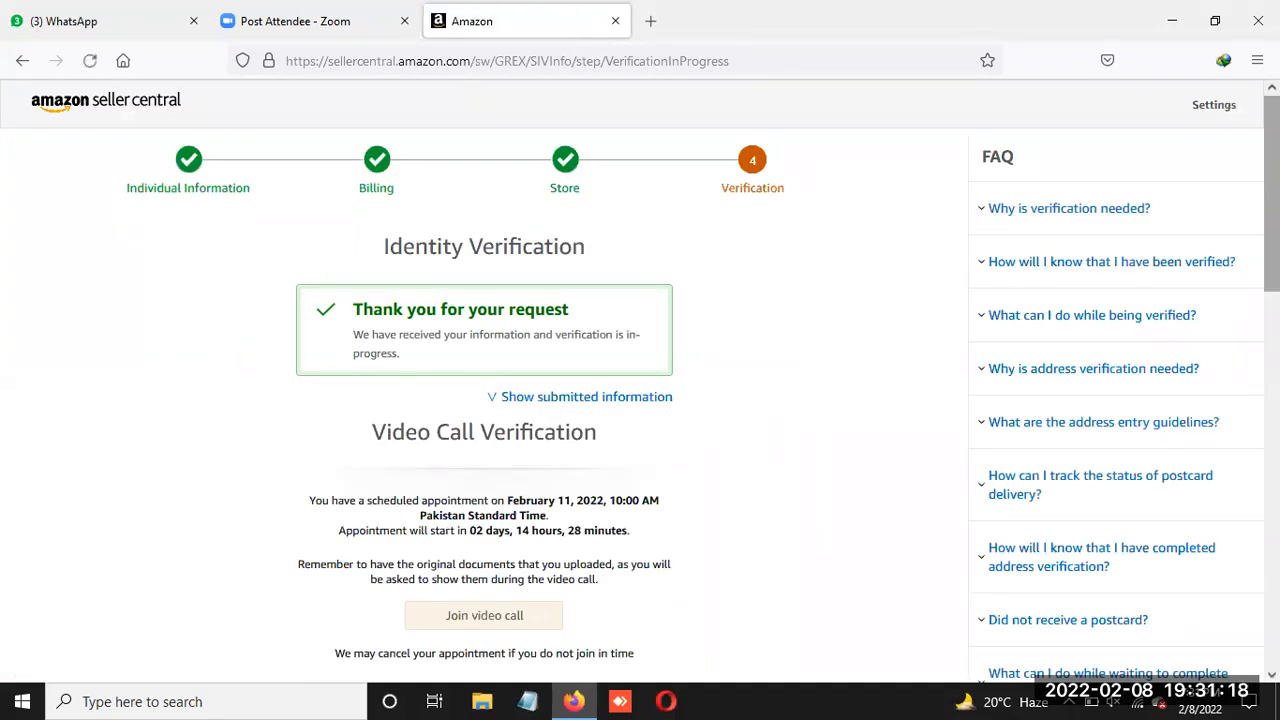
Review the identity verification status and the video call appointment details, rescheduling option and instructions.
{"action": "scroll", "coordinate": [744, 335], "scroll_direction": "down", "scroll_amount": 1}
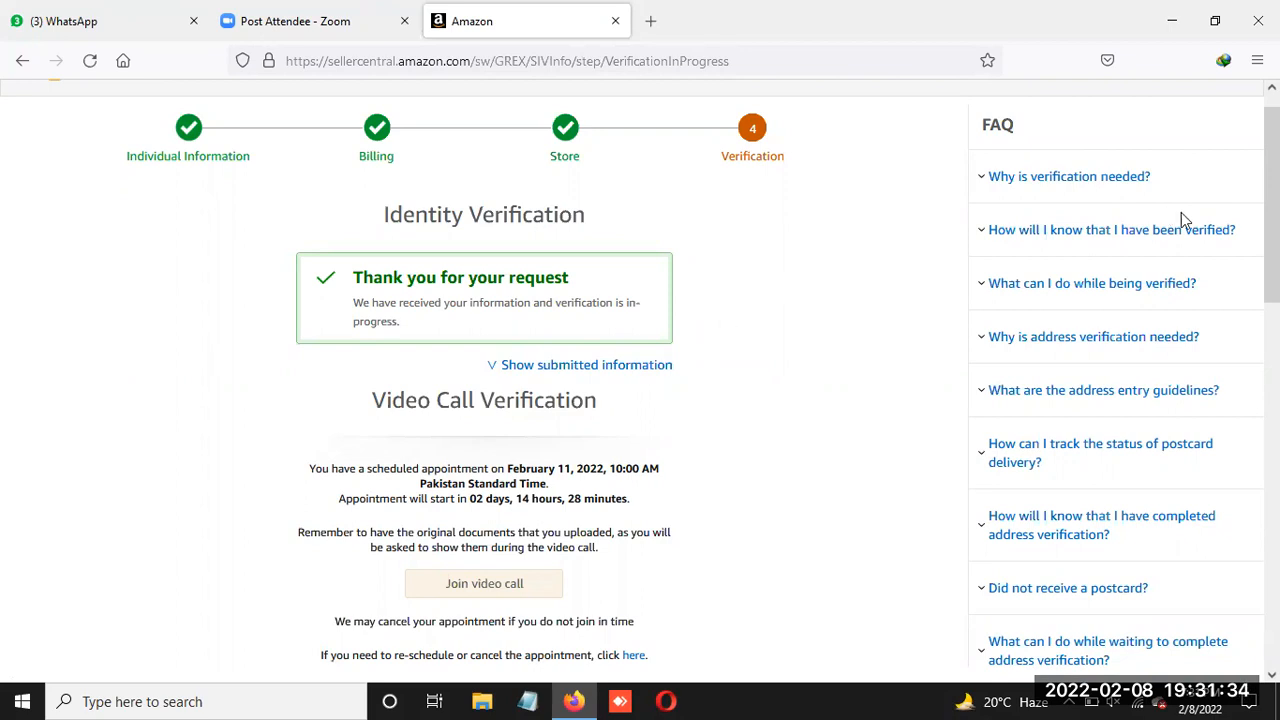
{"action": "scroll", "coordinate": [1272, 200], "scroll_direction": "up", "scroll_amount": 1}
{"action": "scroll", "coordinate": [654, 345], "scroll_direction": "down", "scroll_amount": 2}
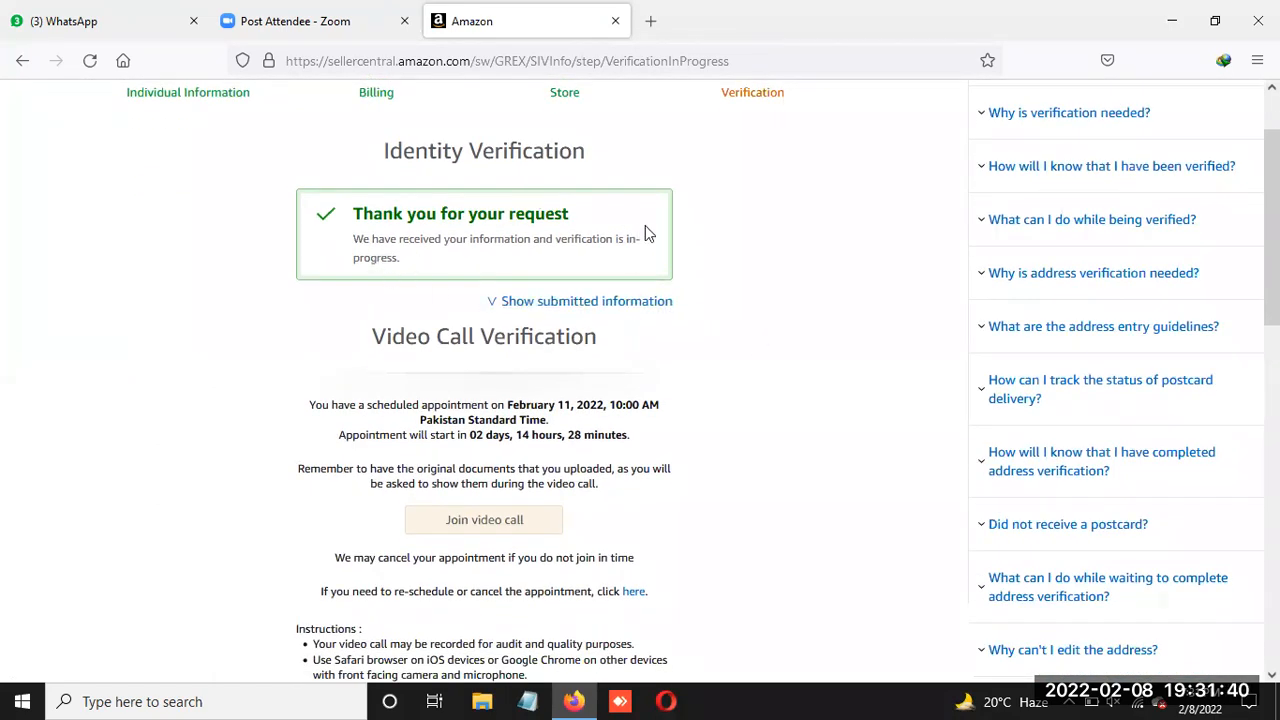
{"action": "scroll", "coordinate": [785, 354], "scroll_direction": "down", "scroll_amount": 3}
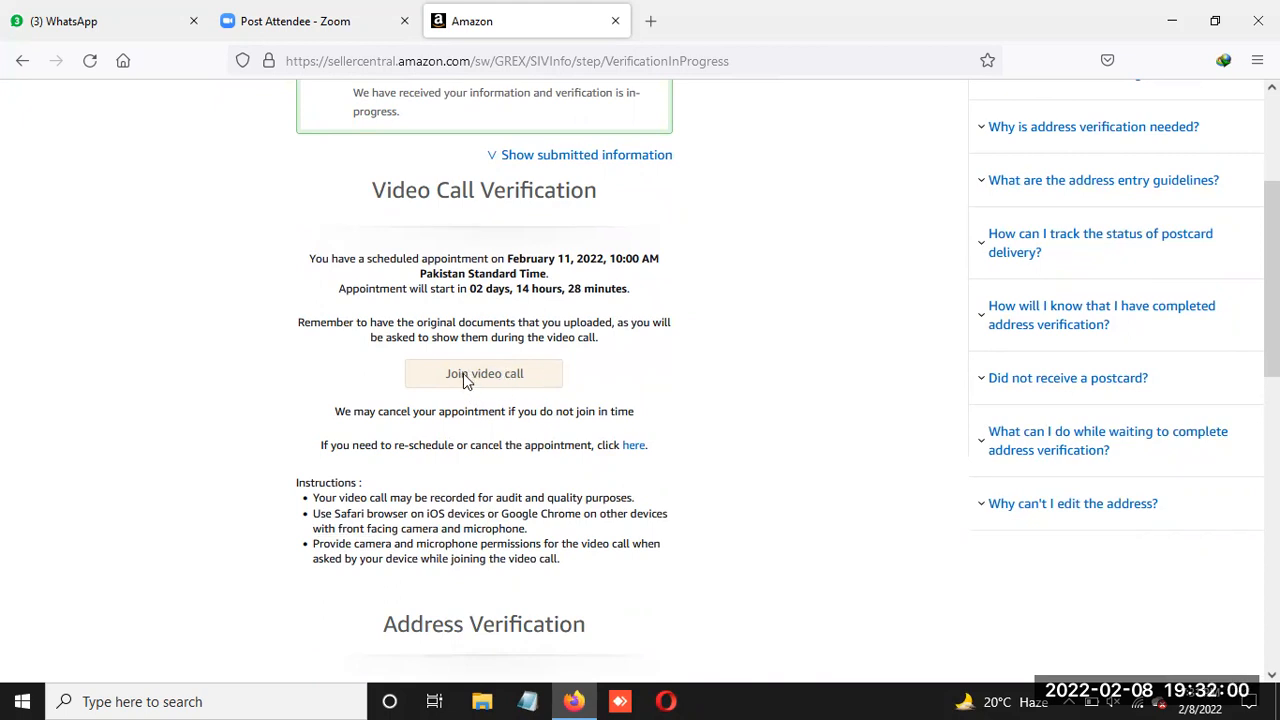
{"action": "scroll", "coordinate": [1200, 300], "scroll_direction": "down", "scroll_amount": 1}
{"action": "scroll", "coordinate": [640, 380], "scroll_direction": "down", "scroll_amount": 3}
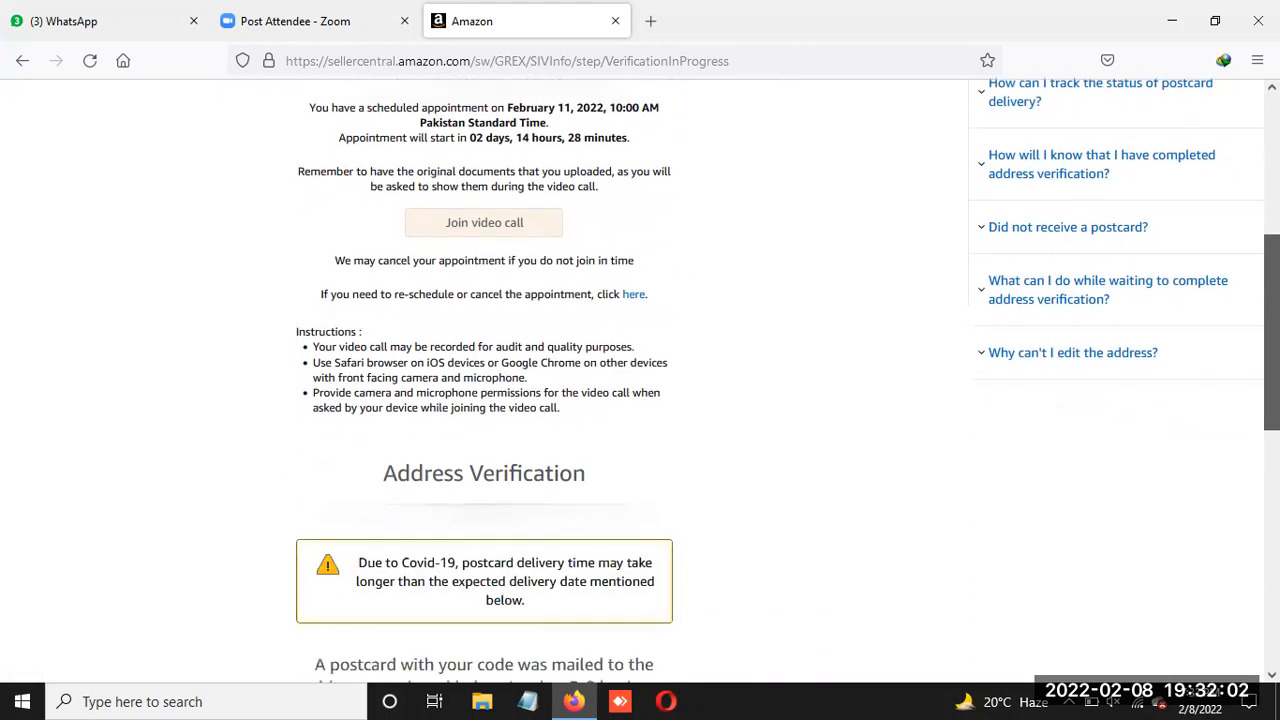
Examine the Address Verification section, including the mailing address, OTP field, postcard's expected delivery date and delivery status.
{"action": "scroll", "coordinate": [640, 380], "scroll_direction": "down", "scroll_amount": 1}
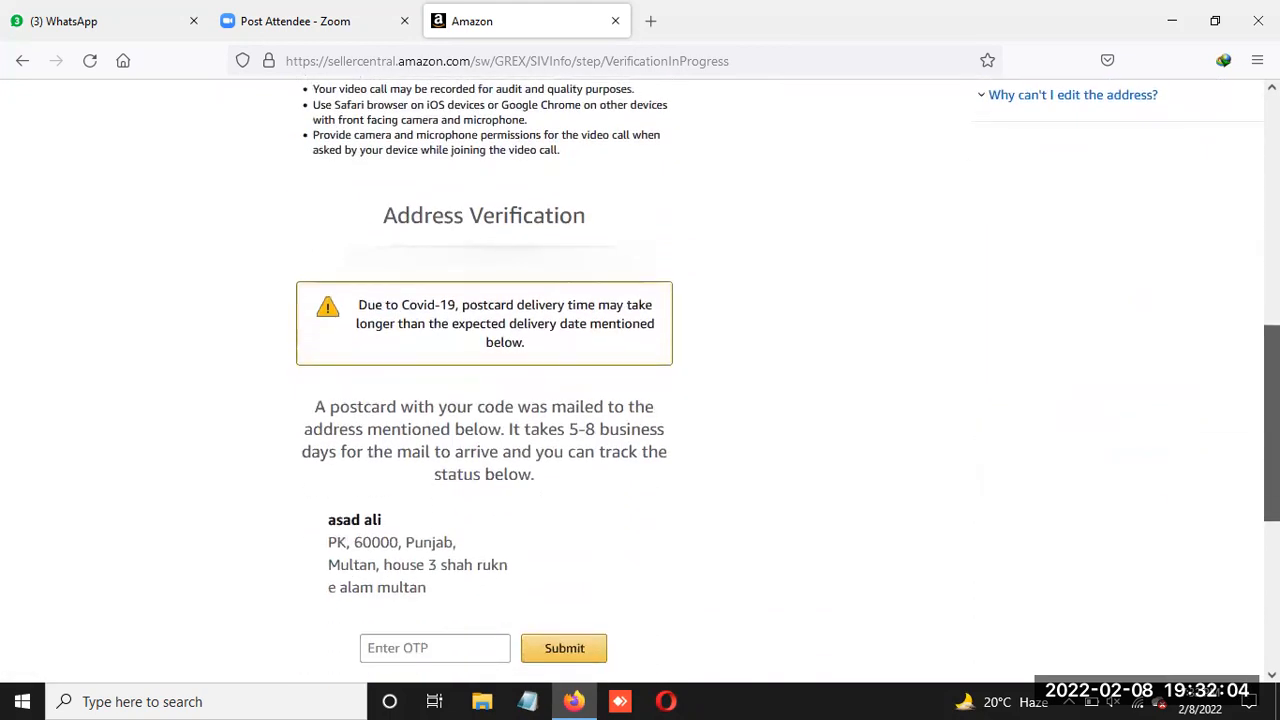
{"action": "scroll", "coordinate": [640, 380], "scroll_direction": "down", "scroll_amount": 2}
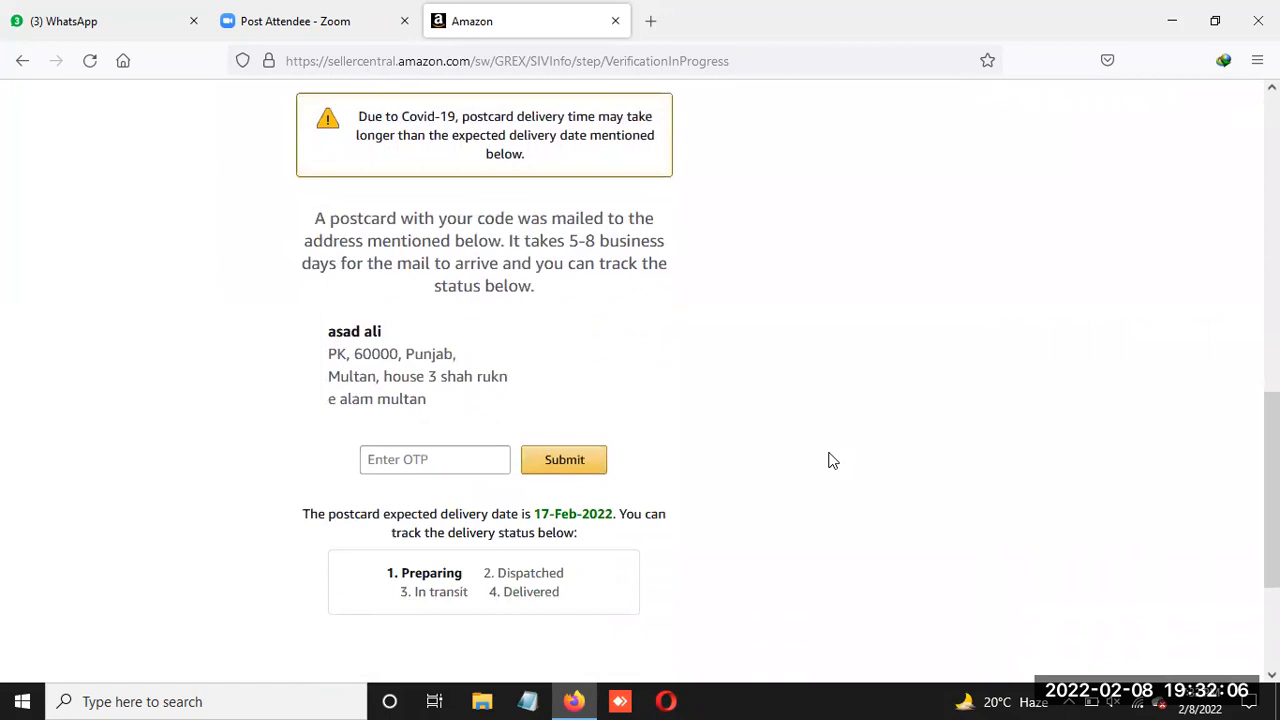
{"action": "left_click", "coordinate": [403, 460]}
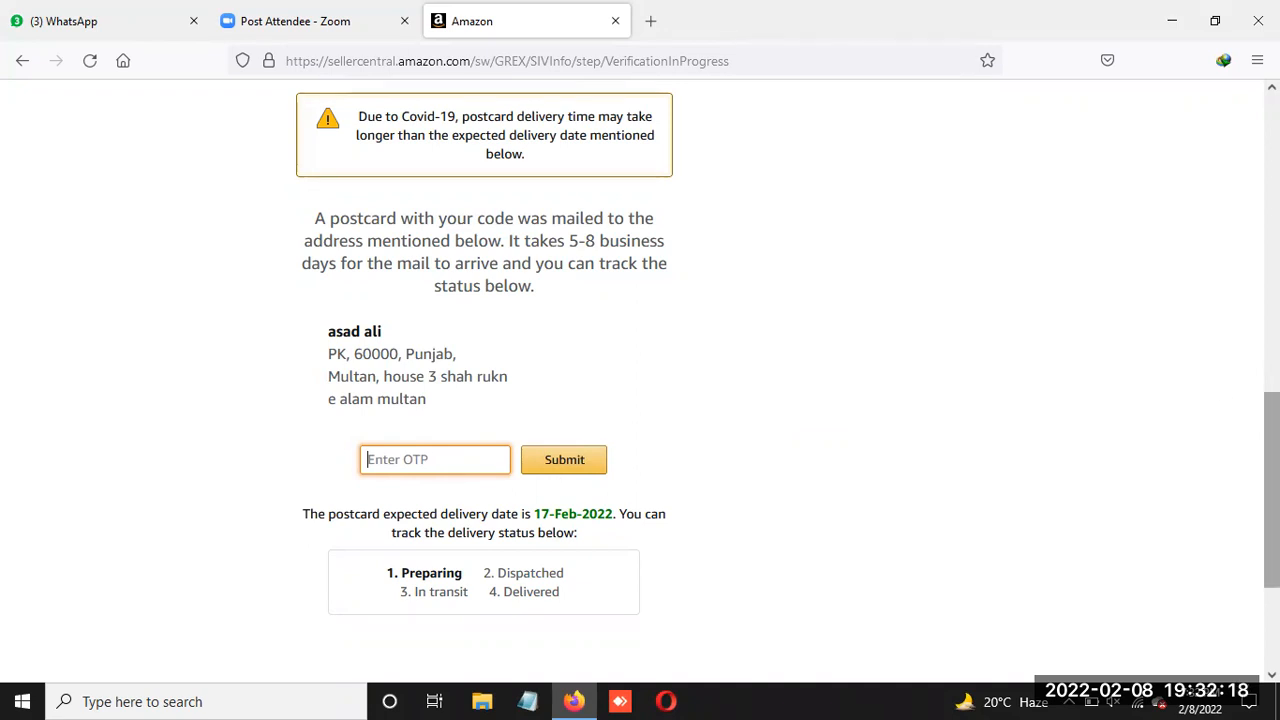
{"action": "scroll", "coordinate": [640, 380], "scroll_direction": "down", "scroll_amount": 1}
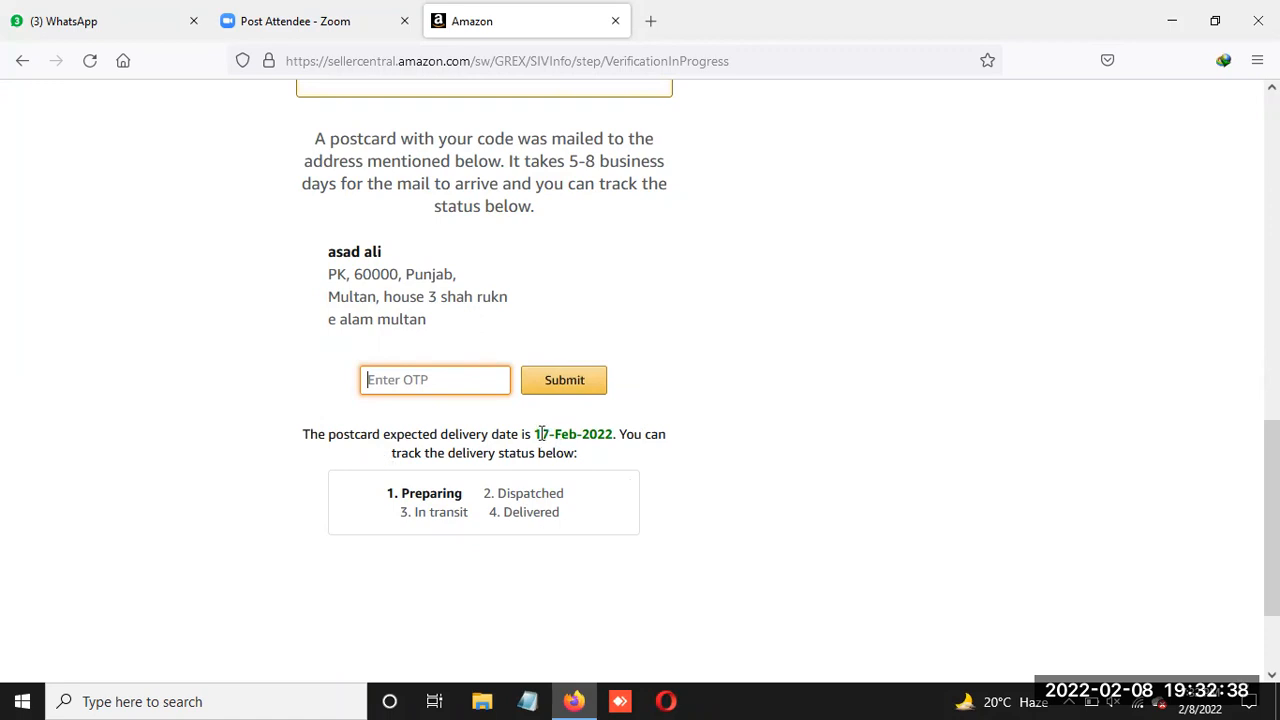
{"action": "left_click_drag", "start_coordinate": [534, 434], "coordinate": [615, 436]}
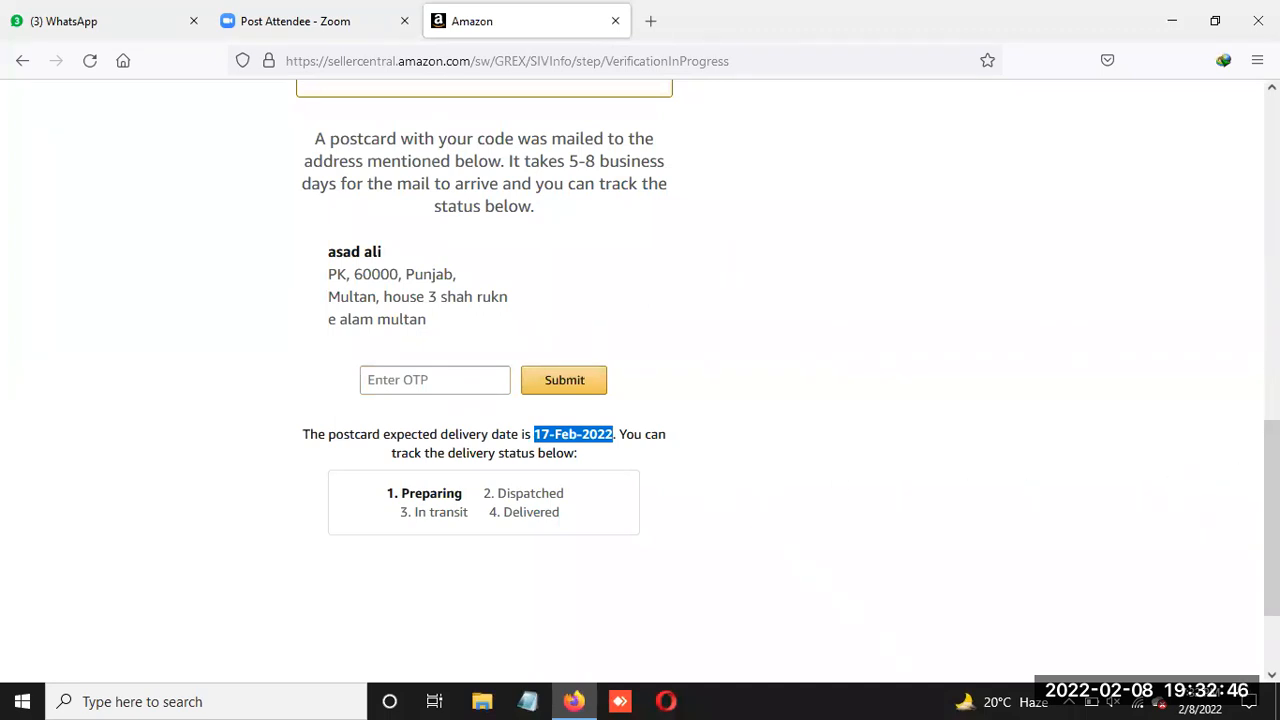
{"action": "scroll", "coordinate": [640, 380], "scroll_direction": "up", "scroll_amount": 1}
{"action": "scroll", "coordinate": [640, 380], "scroll_direction": "down", "scroll_amount": 2}
{"action": "scroll", "coordinate": [640, 380], "scroll_direction": "up", "scroll_amount": 3}
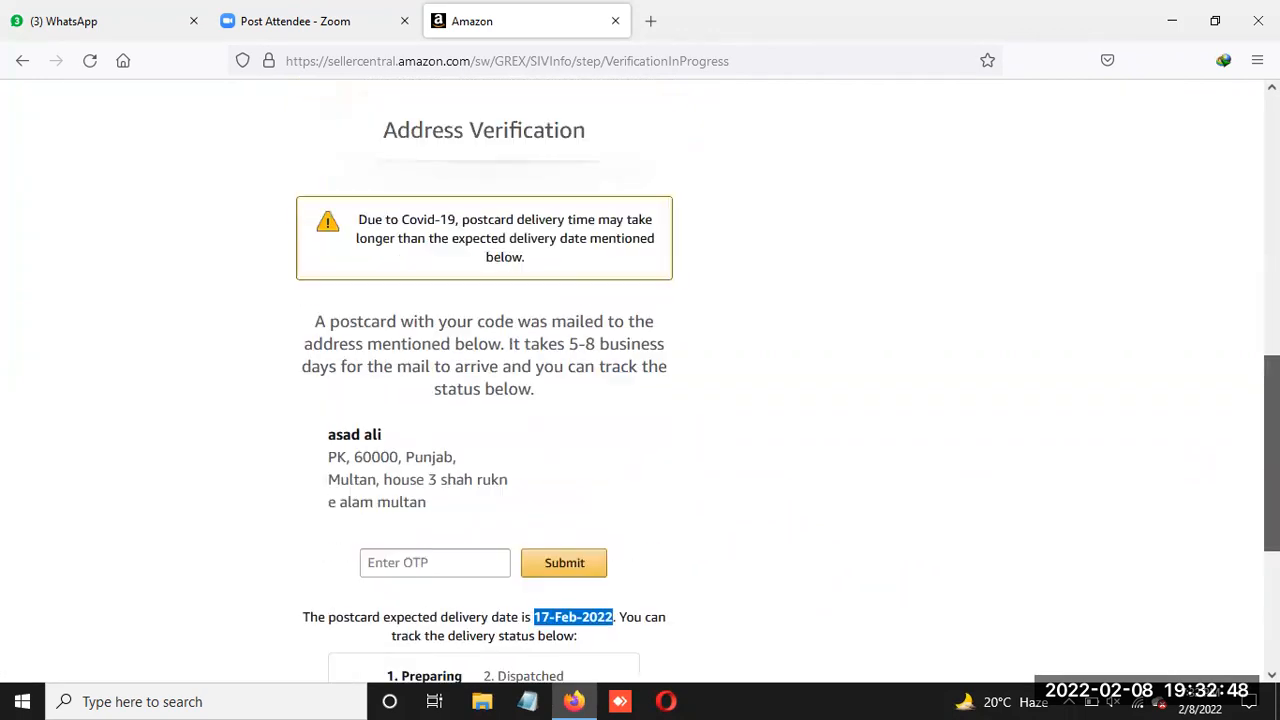
{"action": "scroll", "coordinate": [864, 290], "scroll_direction": "up", "scroll_amount": 7}
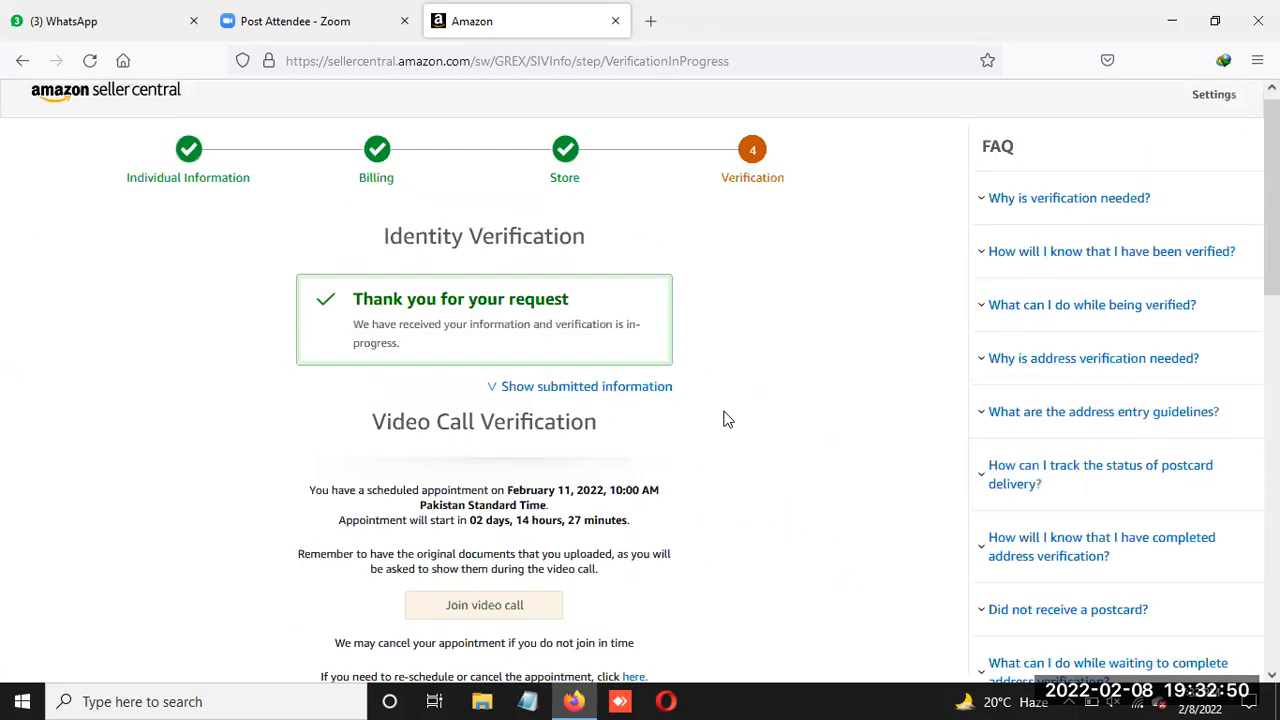